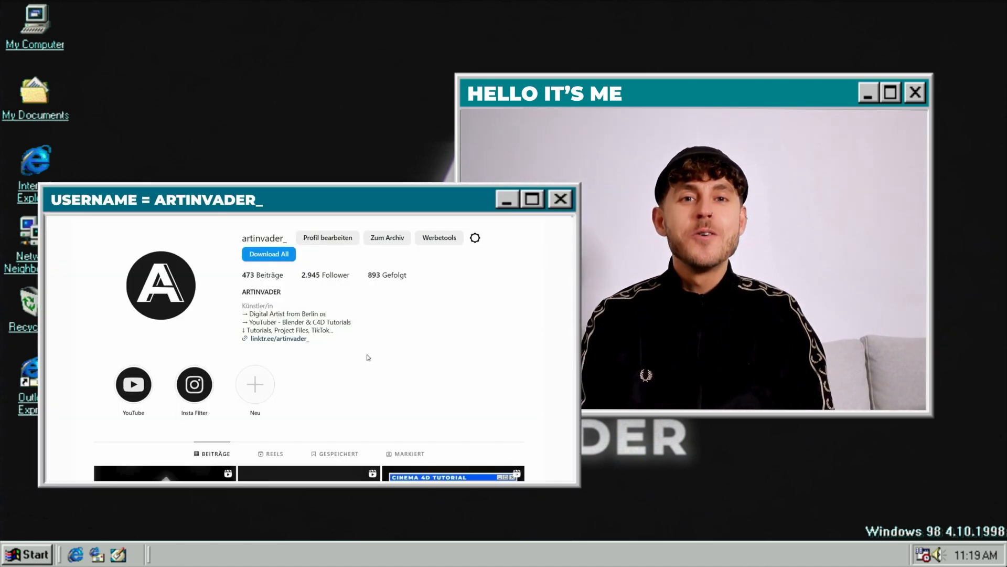
{"action": "scroll", "coordinate": [367, 356], "scroll_direction": "down", "scroll_amount": 3}
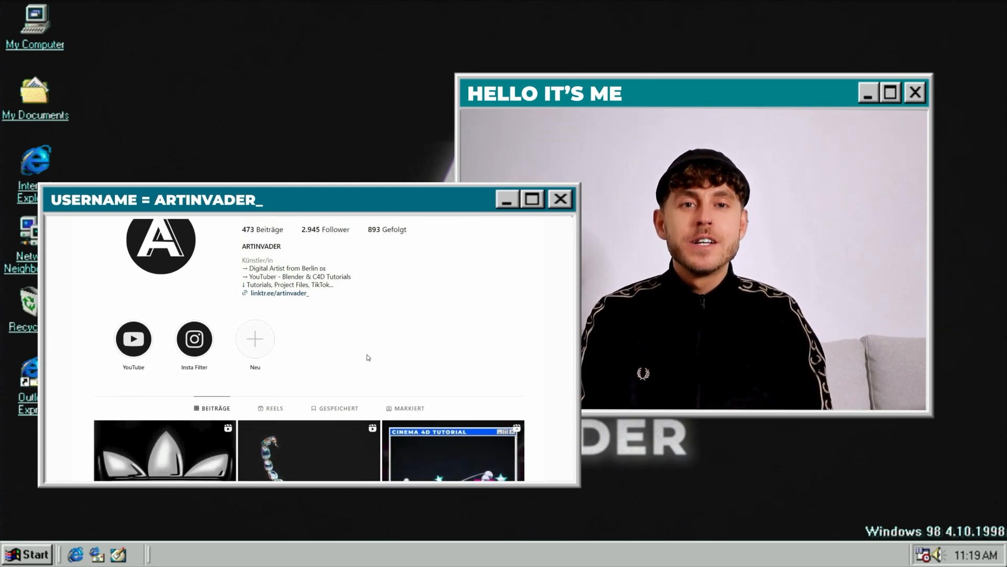
{"action": "scroll", "coordinate": [367, 357], "scroll_direction": "down", "scroll_amount": 4}
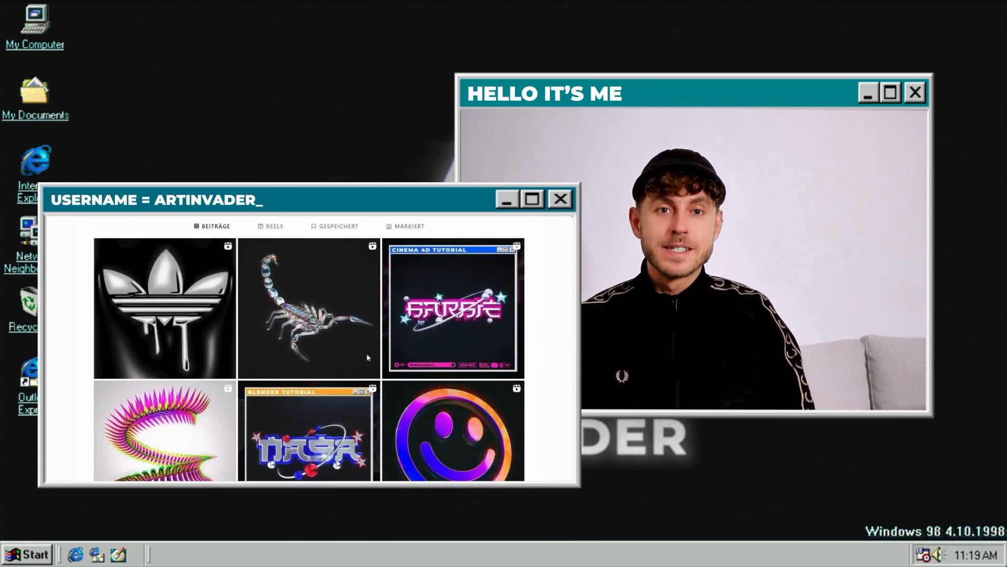
{"action": "scroll", "coordinate": [367, 357], "scroll_direction": "down", "scroll_amount": 3}
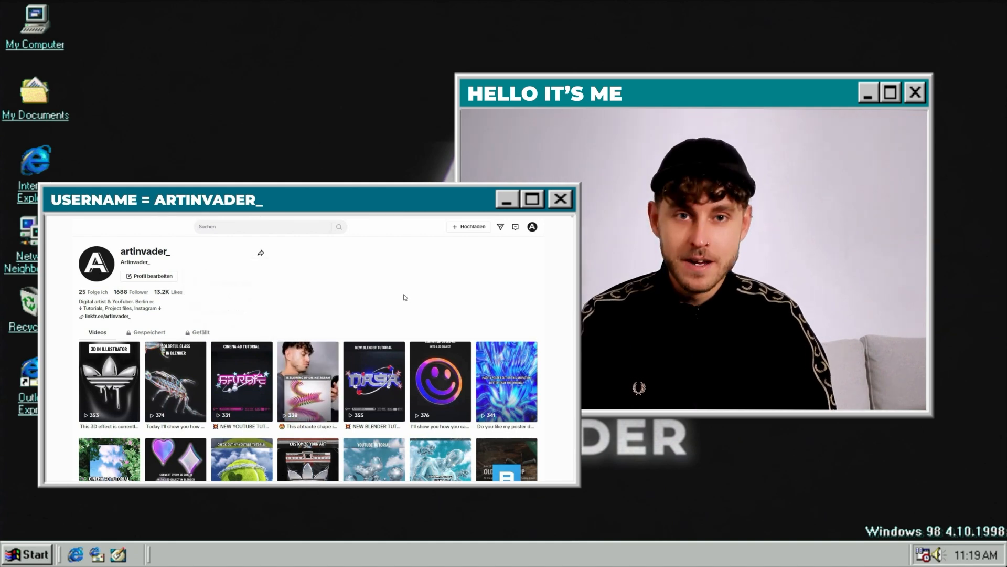
{"action": "scroll", "coordinate": [405, 298], "scroll_direction": "down", "scroll_amount": 2}
{"action": "scroll", "coordinate": [405, 297], "scroll_direction": "down", "scroll_amount": 2}
{"action": "scroll", "coordinate": [405, 297], "scroll_direction": "down", "scroll_amount": 3}
{"action": "scroll", "coordinate": [404, 297], "scroll_direction": "down", "scroll_amount": 2}
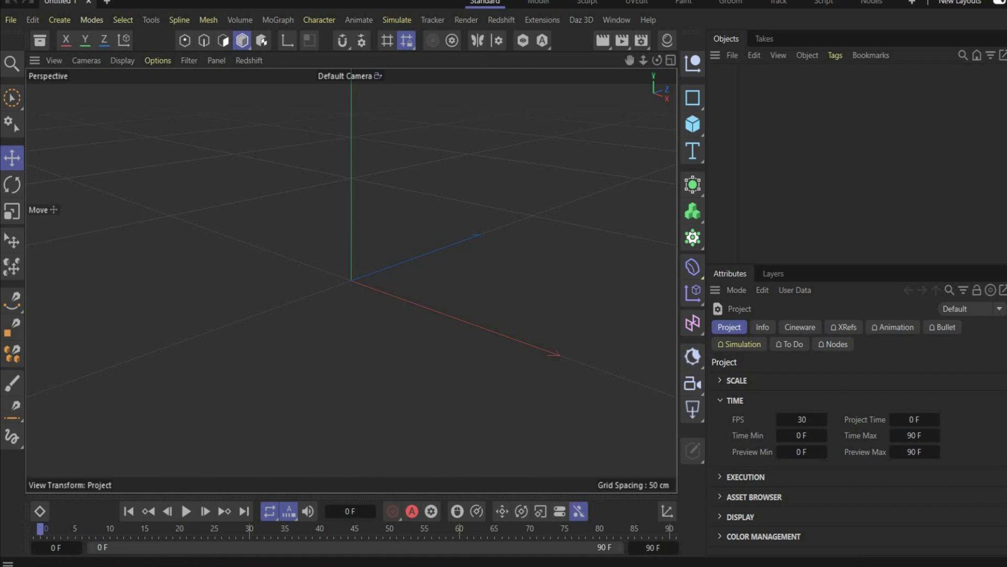
Step: Review the flail reference artwork and start a Bezier spline in the front view with a segment along the vertical axis down to the origin
{"action": "left_click", "coordinate": [545, 565]}
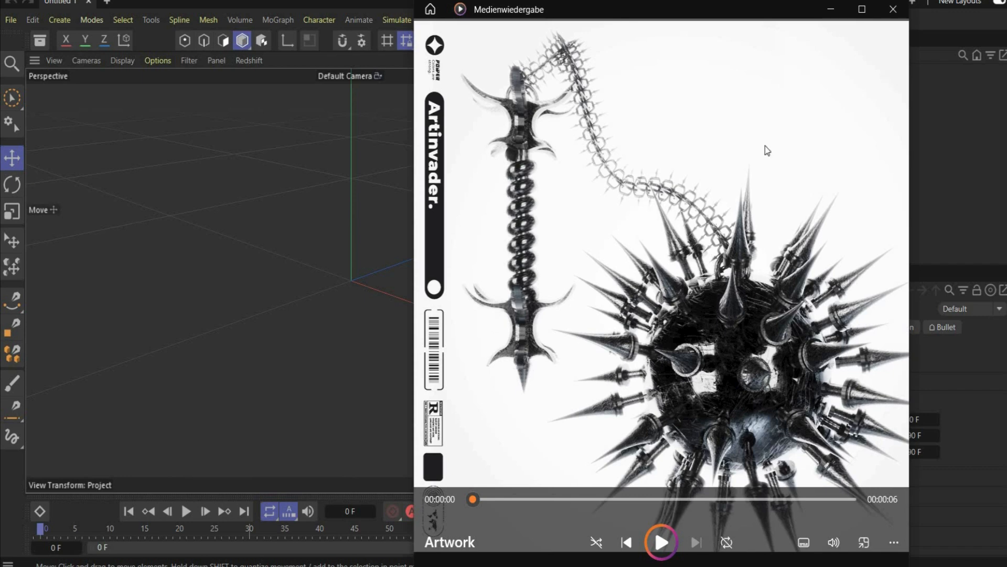
{"action": "left_click", "coordinate": [831, 9]}
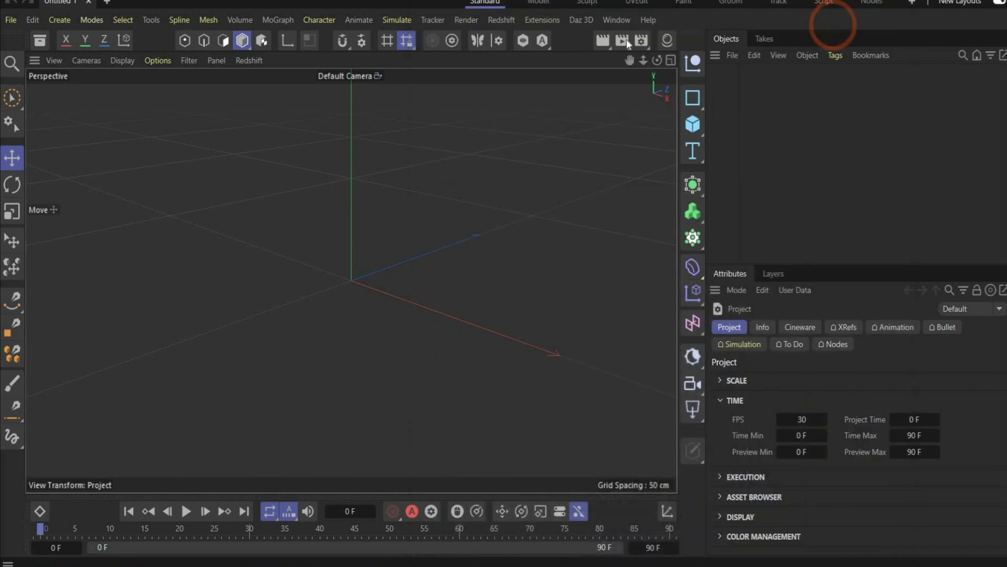
{"action": "left_click", "coordinate": [671, 62]}
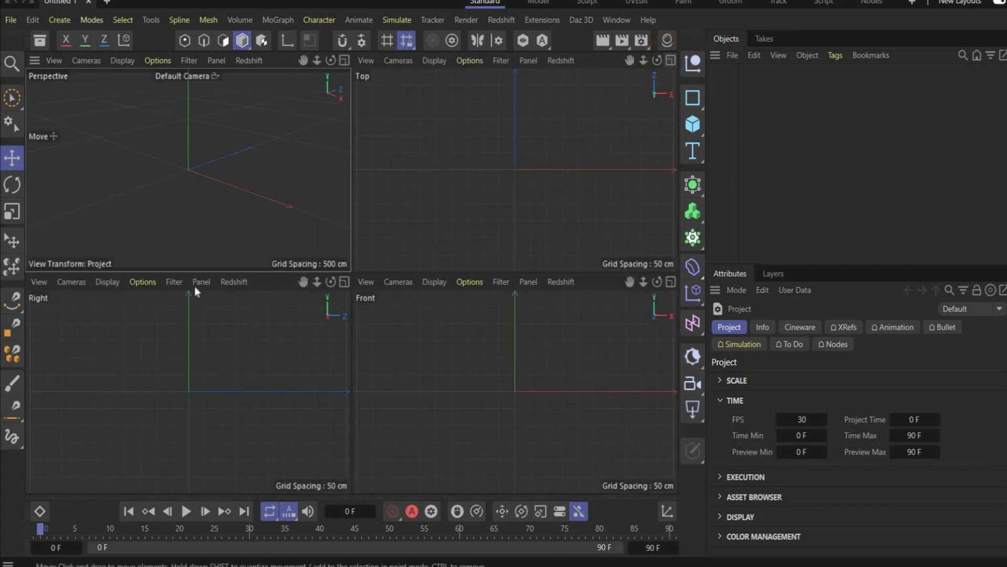
{"action": "left_click", "coordinate": [671, 284]}
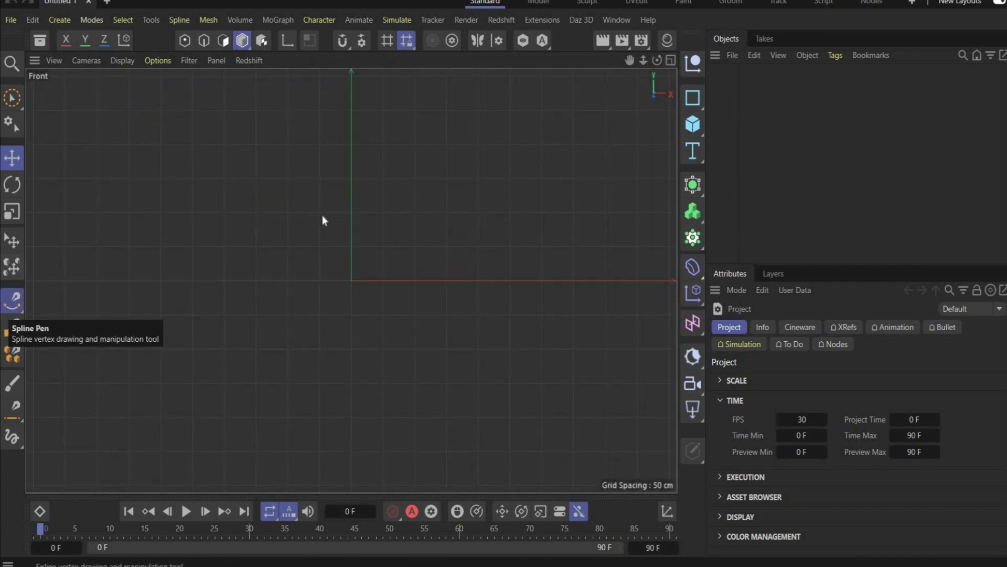
{"action": "left_click", "coordinate": [350, 144]}
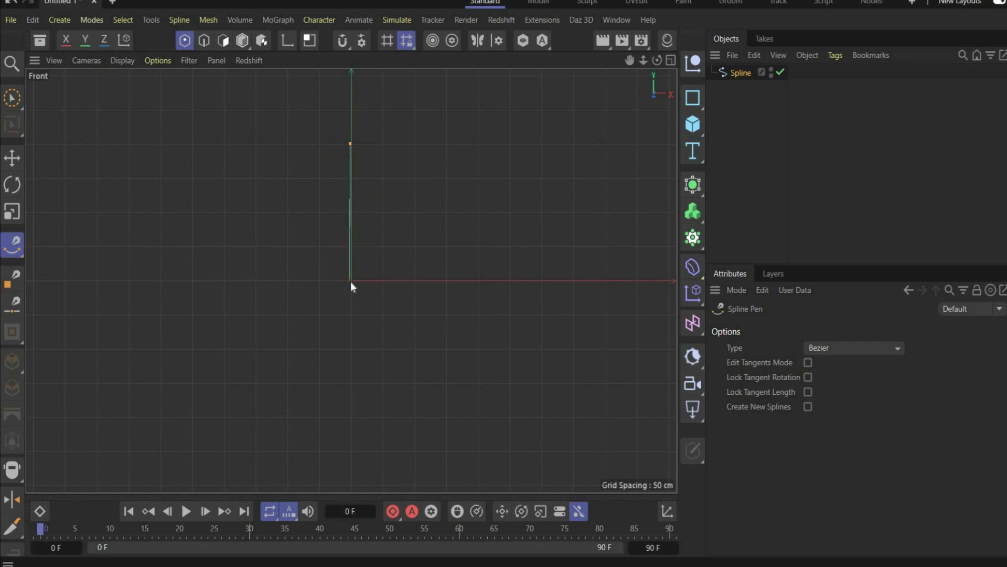
{"action": "left_click", "coordinate": [354, 282]}
{"action": "scroll", "coordinate": [353, 282], "scroll_direction": "up", "scroll_amount": 3}
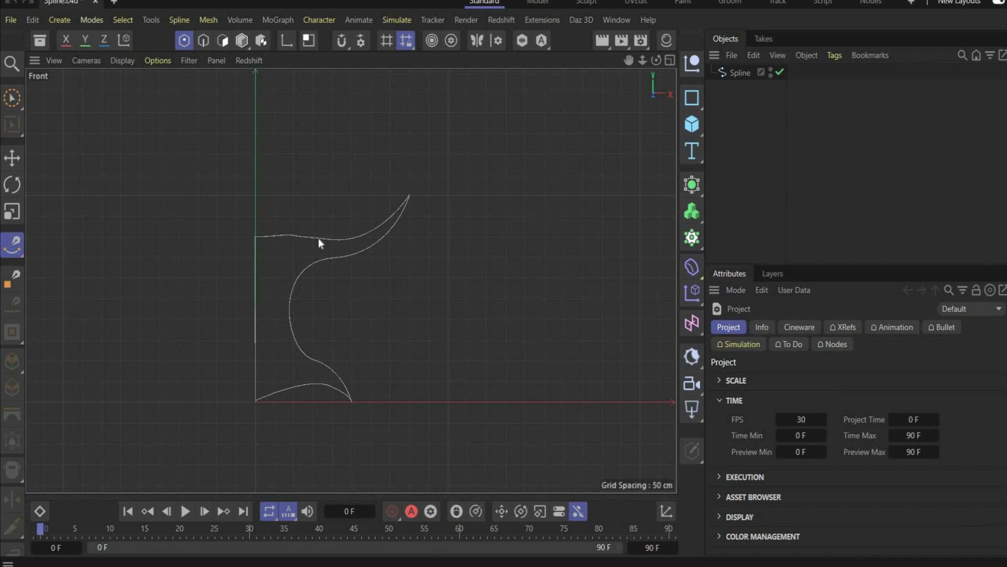
{"action": "left_click", "coordinate": [318, 237]}
{"action": "key", "text": "ctrl+z"}
{"action": "left_click_drag", "start_coordinate": [629, 61], "coordinate": [496, 337]}
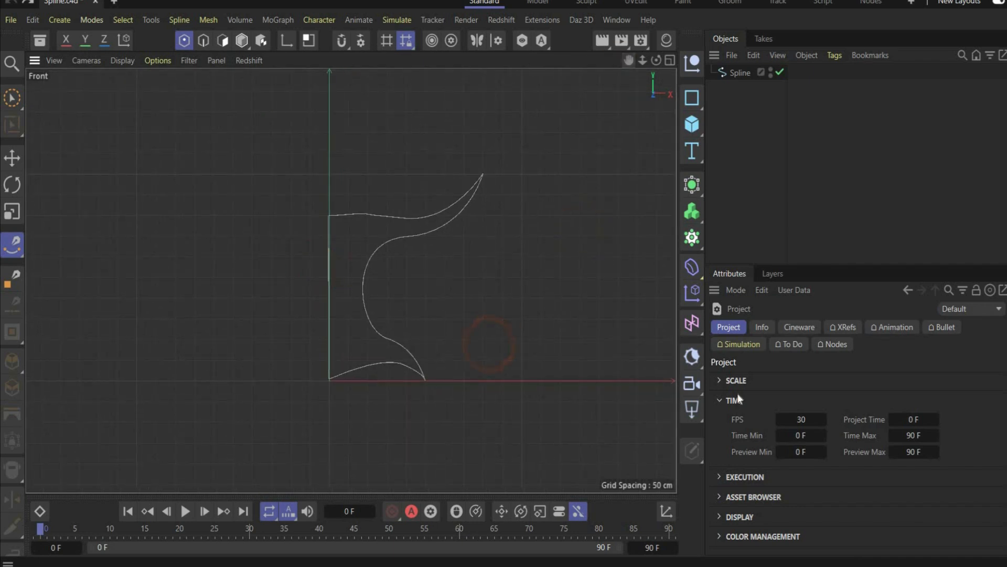
Step: Check the reference artwork again and examine the curved half-profile spline in the perspective view
{"action": "left_click", "coordinate": [535, 540]}
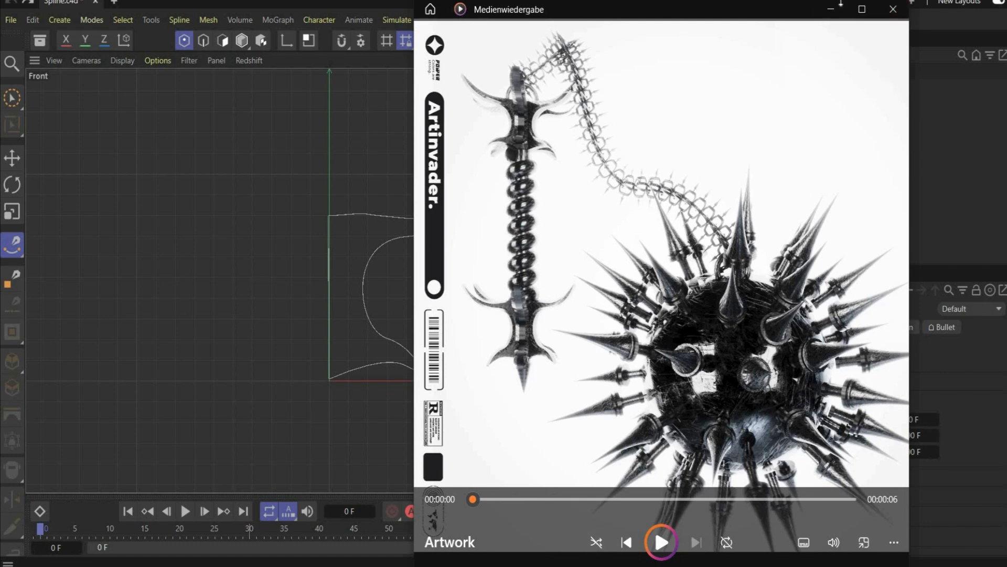
{"action": "left_click", "coordinate": [830, 9]}
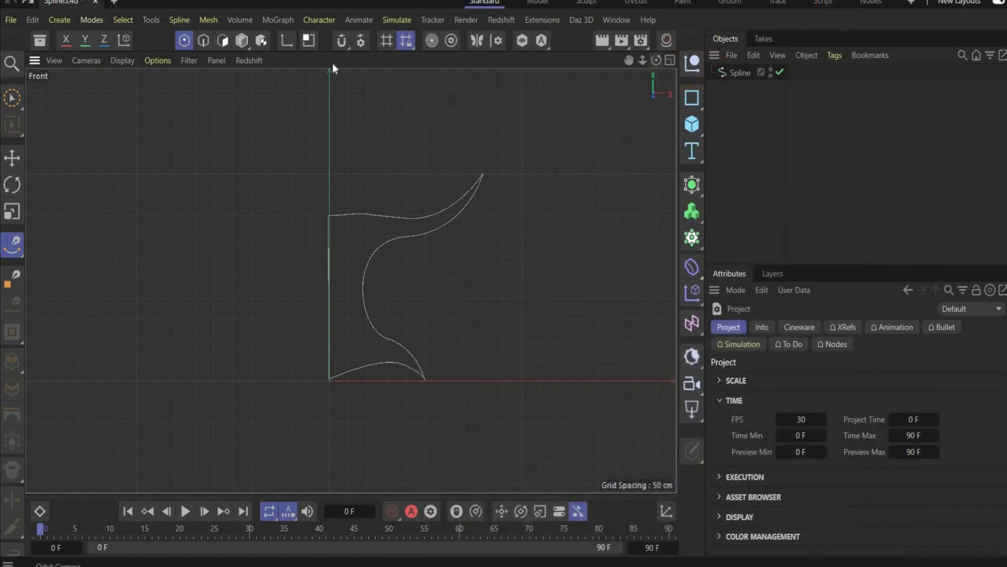
{"action": "middle_click", "coordinate": [307, 70]}
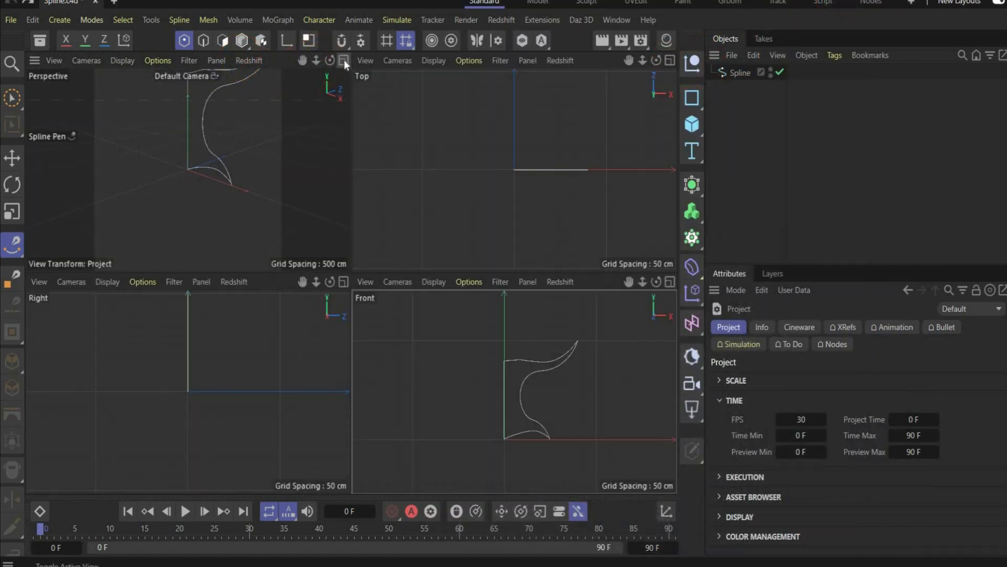
{"action": "left_click", "coordinate": [345, 62]}
{"action": "middle_click_drag", "start_coordinate": [302, 290], "coordinate": [348, 281], "text": "alt"}
{"action": "mouse_move", "coordinate": [332, 254]}
{"action": "left_mouse_down", "text": "alt"}
{"action": "mouse_move", "coordinate": [348, 278]}
{"action": "mouse_move", "coordinate": [336, 220]}
{"action": "left_mouse_up", "text": "alt"}
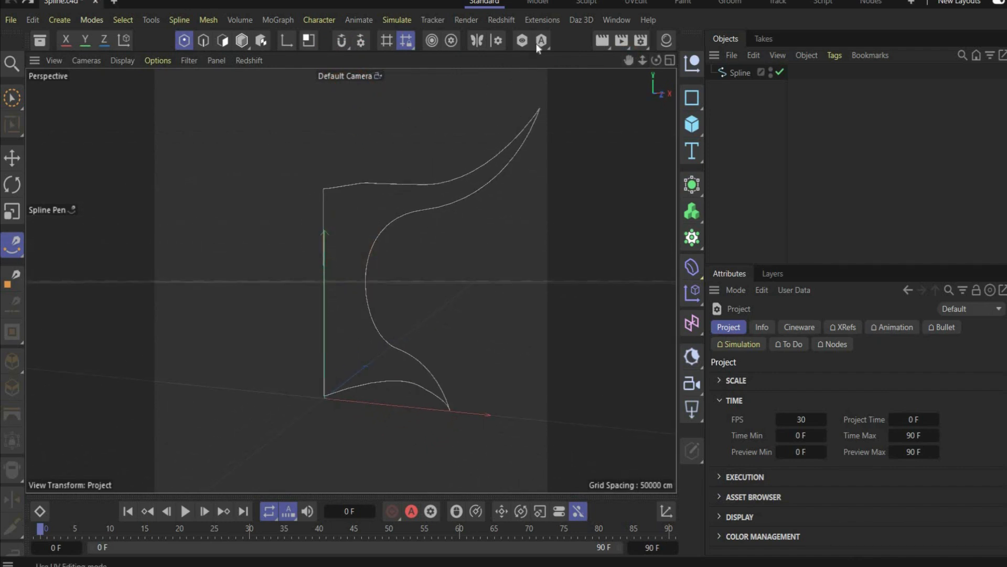
Step: Check the output resolution in the Render Settings
{"action": "left_click", "coordinate": [640, 41]}
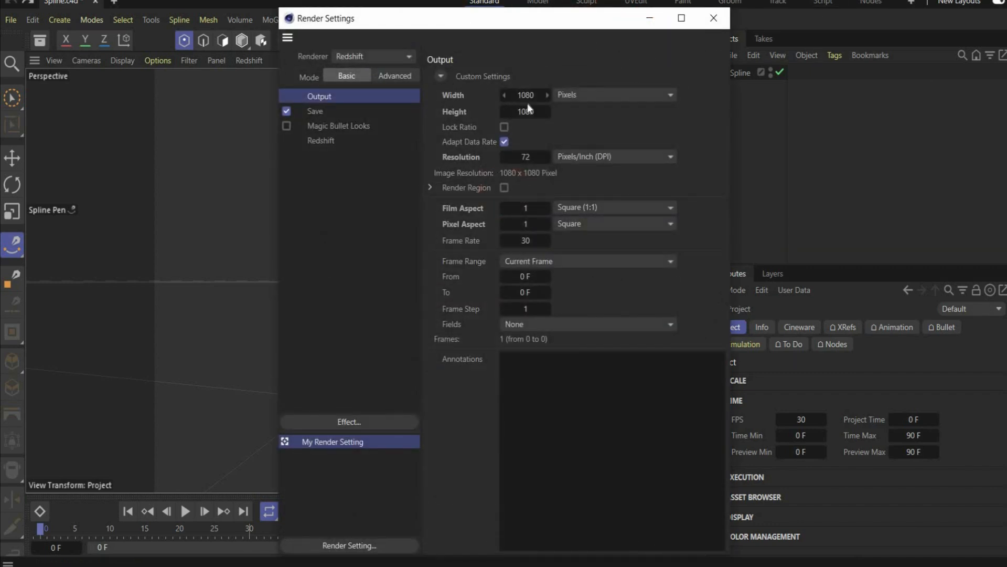
{"action": "left_click", "coordinate": [715, 17]}
{"action": "scroll", "coordinate": [276, 193], "scroll_direction": "down", "scroll_amount": 4}
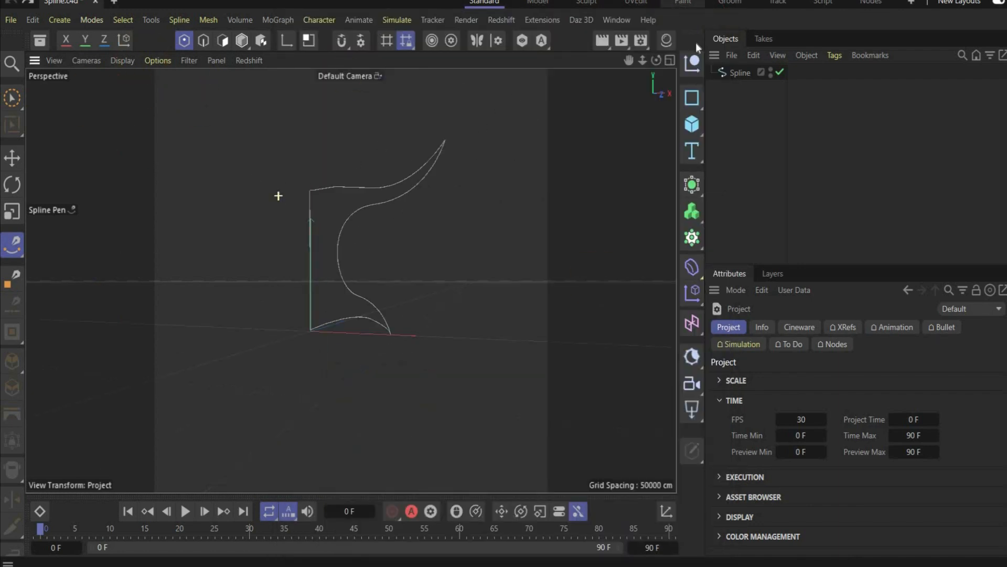
Step: Add an Extrude generator and nest the profile spline under it
{"action": "left_click", "coordinate": [694, 185]}
{"action": "left_click", "coordinate": [732, 226]}
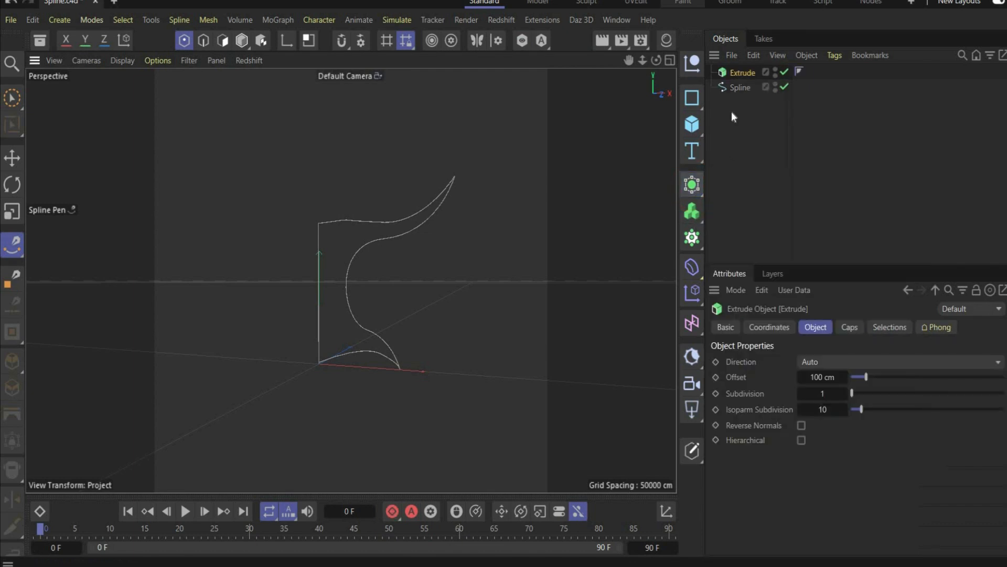
{"action": "left_click_drag", "start_coordinate": [742, 86], "coordinate": [745, 73]}
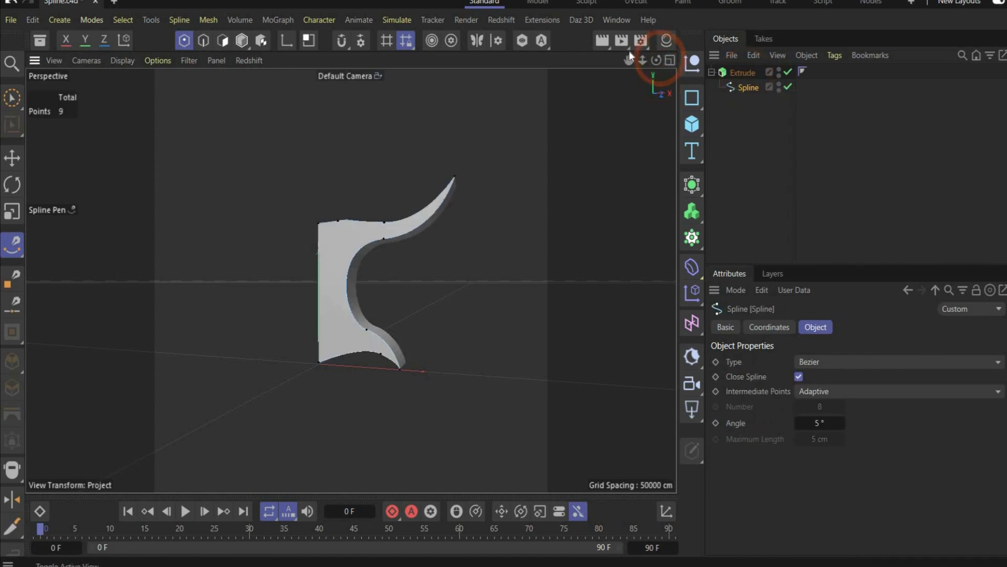
{"action": "left_click_drag", "start_coordinate": [656, 60], "coordinate": [282, 269]}
Step: Set the Extrude object's Z scale to 0.2
{"action": "left_click", "coordinate": [740, 72]}
{"action": "left_click", "coordinate": [770, 331]}
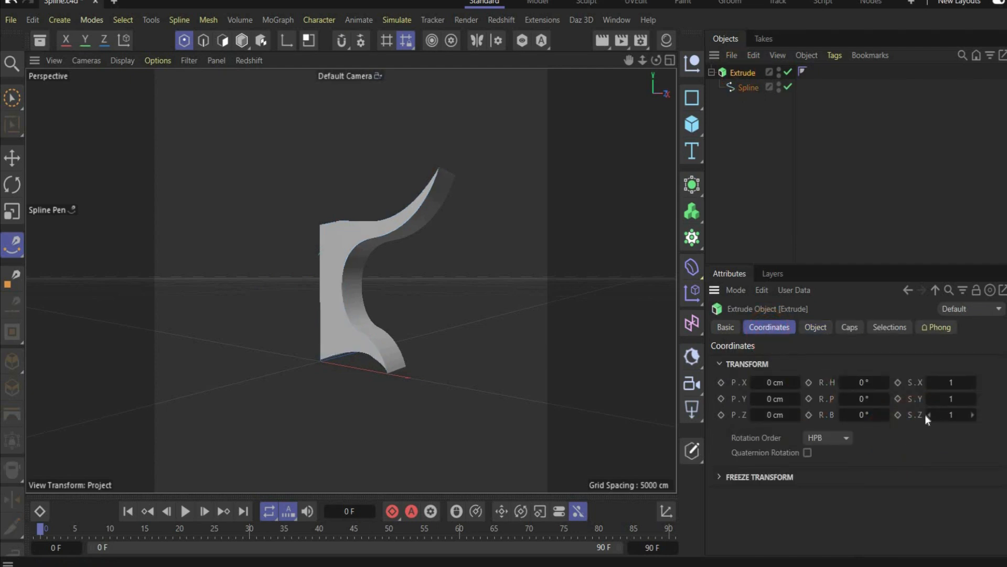
{"action": "left_click", "coordinate": [942, 415]}
{"action": "key", "text": "Return"}
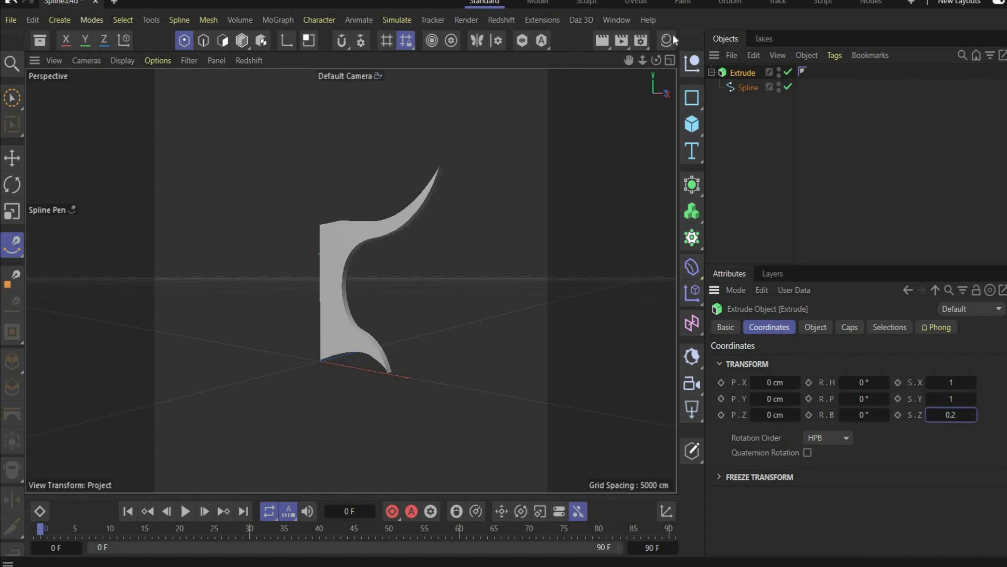
Step: Set the Extrude caps' bevel shape to Spline with a size of 8.7 cm
{"action": "left_click_drag", "start_coordinate": [657, 61], "coordinate": [665, 57]}
{"action": "left_click", "coordinate": [849, 327]}
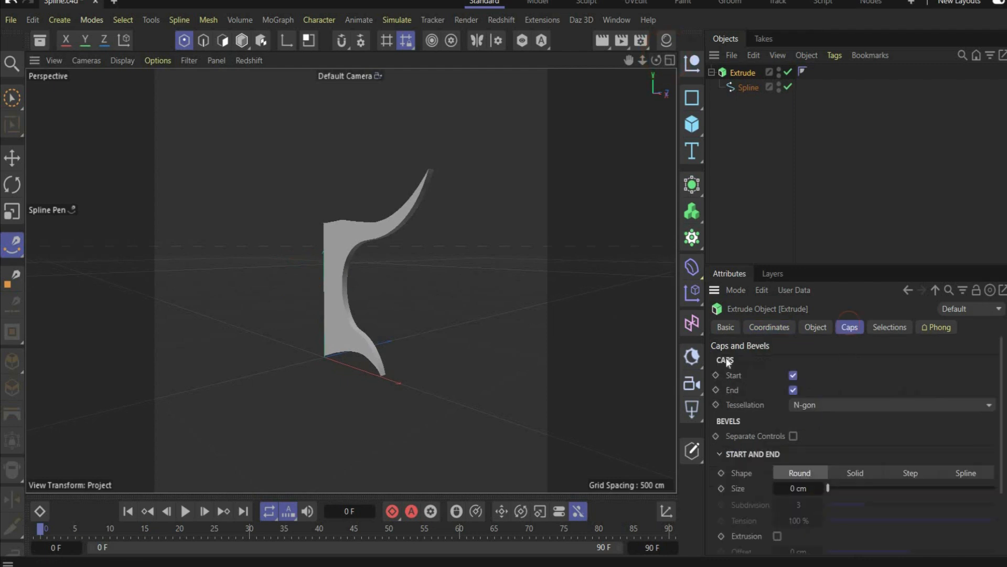
{"action": "scroll", "coordinate": [892, 420], "scroll_direction": "down", "scroll_amount": 3}
{"action": "left_click", "coordinate": [972, 392]}
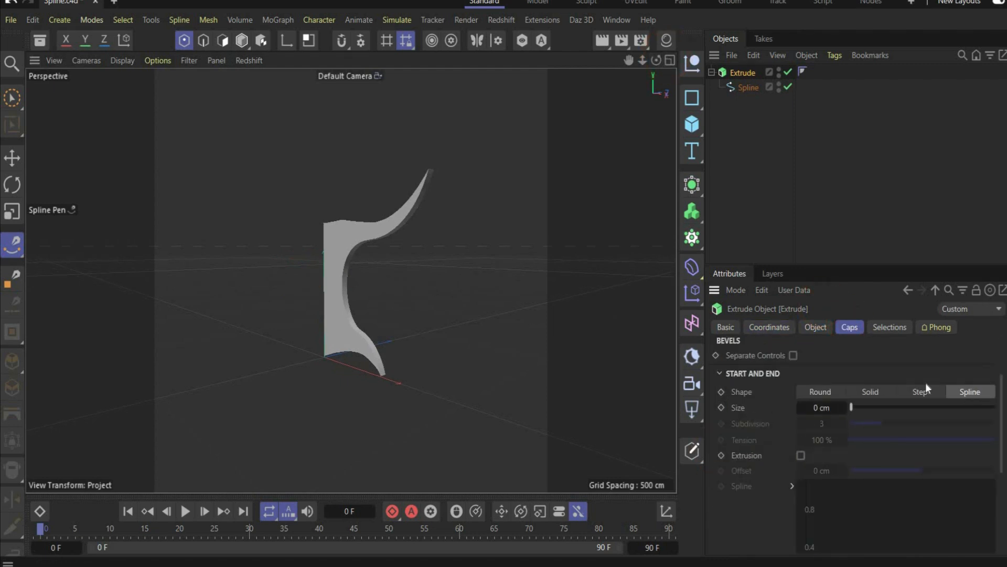
{"action": "double_click", "coordinate": [817, 408]}
{"action": "type", "text": "8,7"}
{"action": "key", "text": "Return"}
{"action": "scroll", "coordinate": [384, 229], "scroll_direction": "up", "scroll_amount": 5}
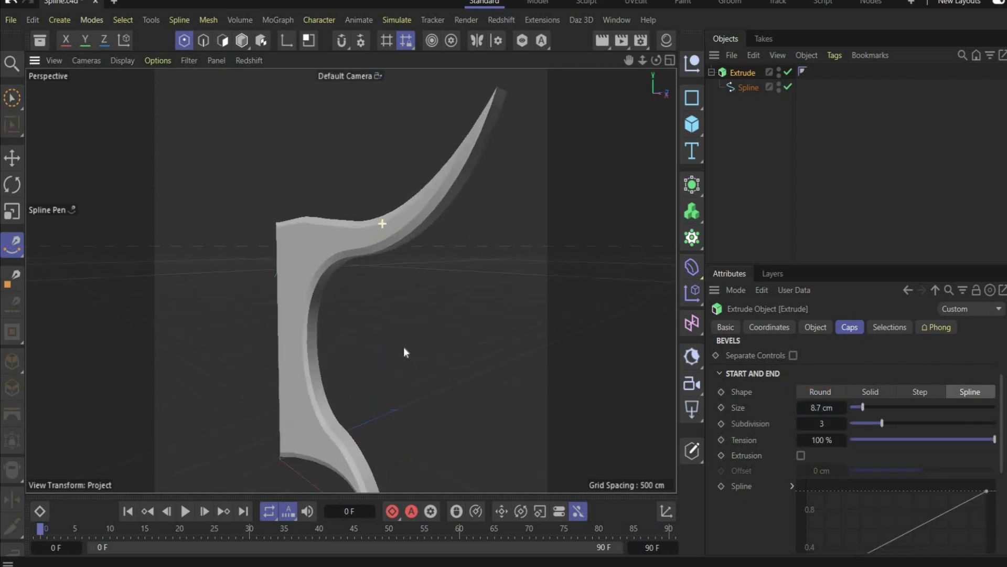
Step: Set the bevel subdivision to 5 and enable bevel extrusion with an offset of 57 cm
{"action": "double_click", "coordinate": [818, 422]}
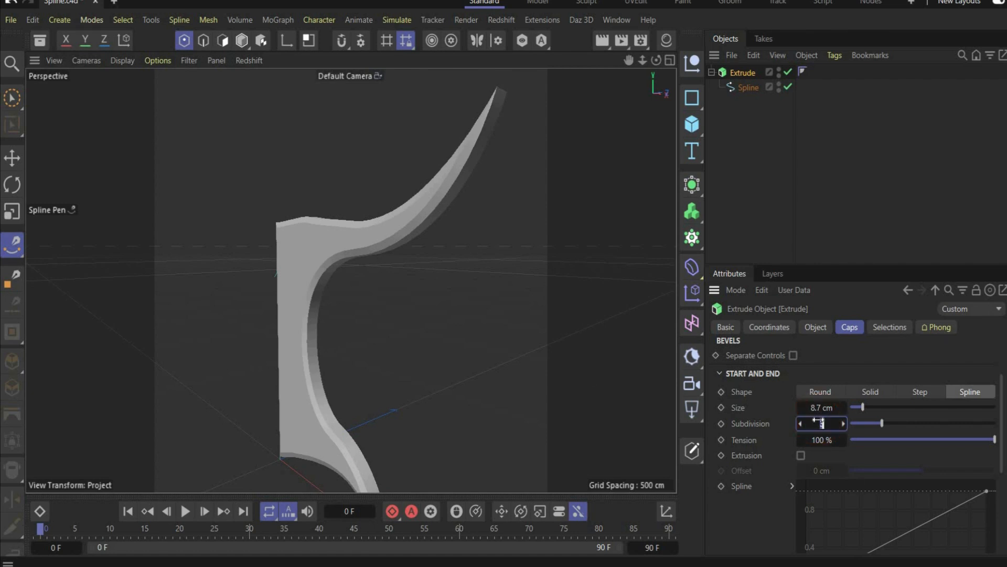
{"action": "type", "text": "5"}
{"action": "left_click", "coordinate": [821, 440]}
{"action": "left_click", "coordinate": [801, 456]}
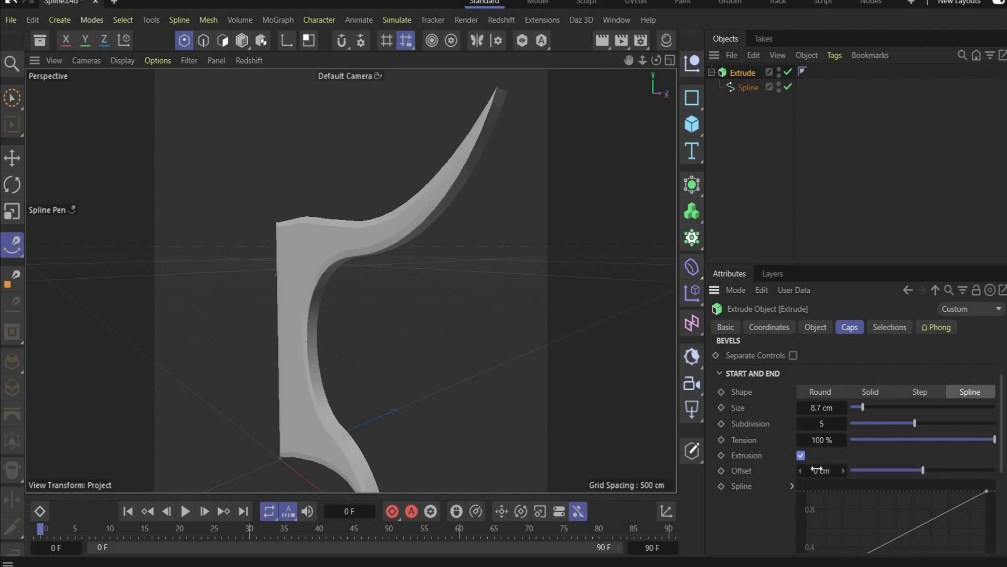
{"action": "double_click", "coordinate": [816, 469]}
{"action": "key", "text": "Return"}
{"action": "scroll", "coordinate": [308, 212], "scroll_direction": "down", "scroll_amount": 5}
{"action": "left_click_drag", "start_coordinate": [656, 61], "coordinate": [699, 237]}
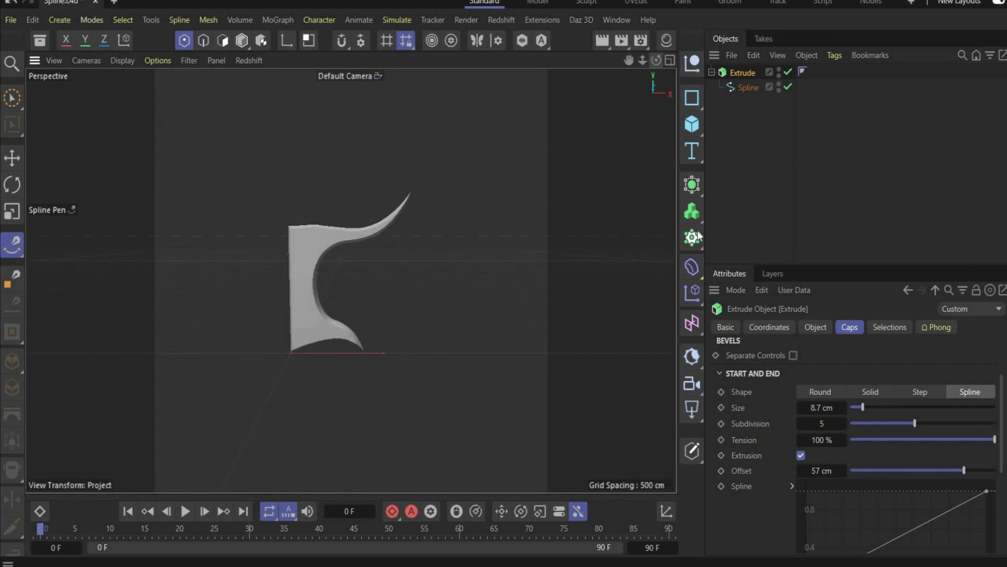
Step: Add a Symmetry generator and nest the Extrude object under it to mirror the half profile
{"action": "left_click", "coordinate": [694, 241]}
{"action": "mouse_move", "coordinate": [695, 193]}
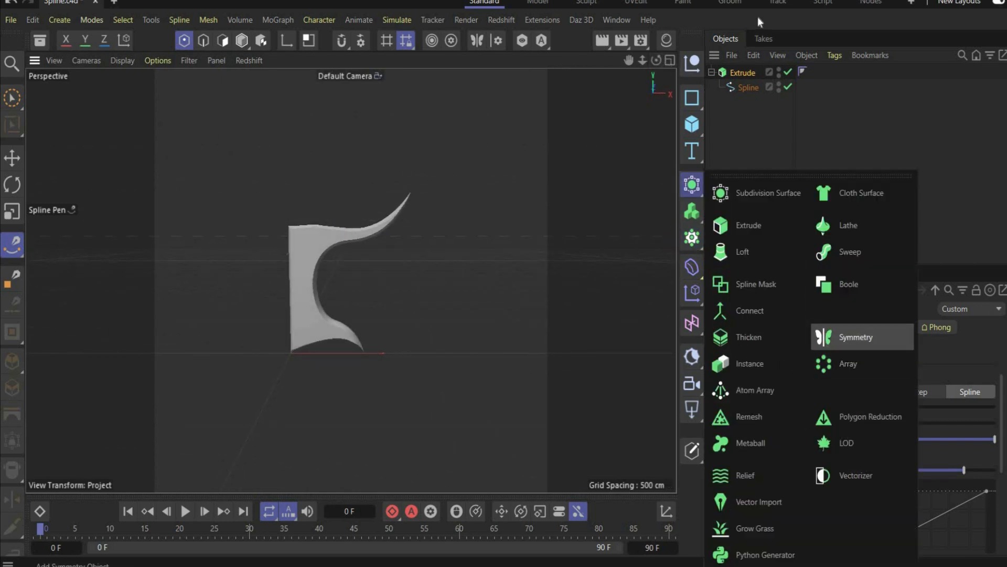
{"action": "left_click", "coordinate": [862, 337]}
{"action": "left_click", "coordinate": [711, 86]}
{"action": "left_click", "coordinate": [747, 71]}
{"action": "left_click_drag", "start_coordinate": [747, 87], "coordinate": [745, 73]}
Step: Switch to the Move tool and move the collapsed Symmetry group above the stray spline in the object hierarchy
{"action": "left_click", "coordinate": [378, 150]}
{"action": "left_click", "coordinate": [326, 276]}
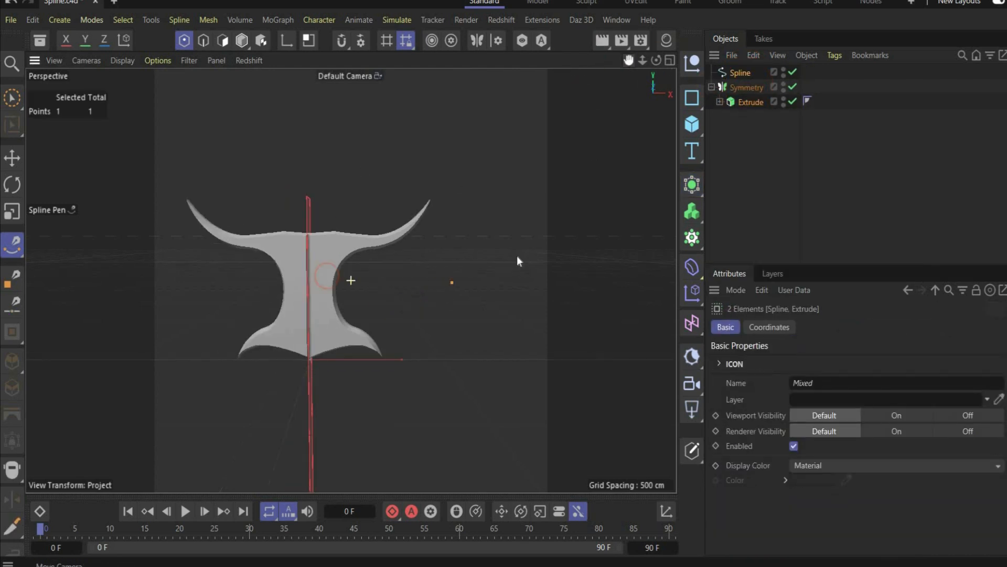
{"action": "middle_click_drag", "start_coordinate": [513, 135], "coordinate": [566, 153], "text": "alt"}
{"action": "key", "text": "Escape"}
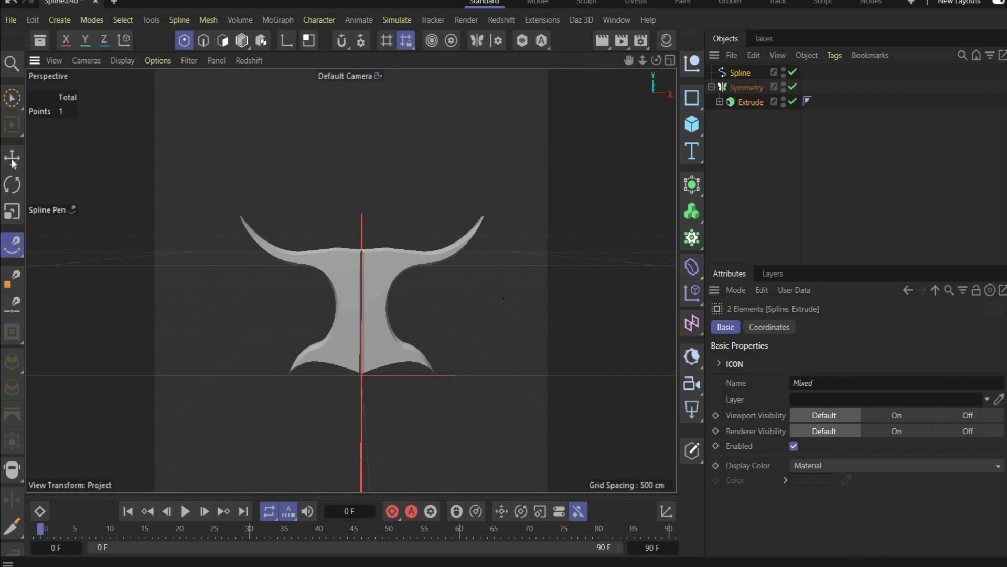
{"action": "key", "text": "e"}
{"action": "left_click", "coordinate": [444, 426]}
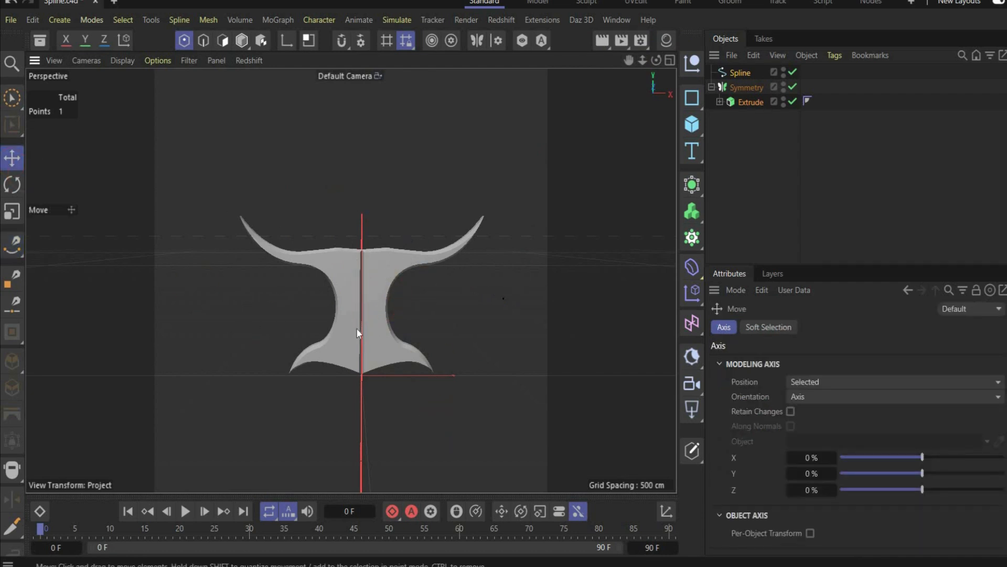
{"action": "left_click", "coordinate": [711, 88]}
{"action": "left_click_drag", "start_coordinate": [746, 90], "coordinate": [742, 68]}
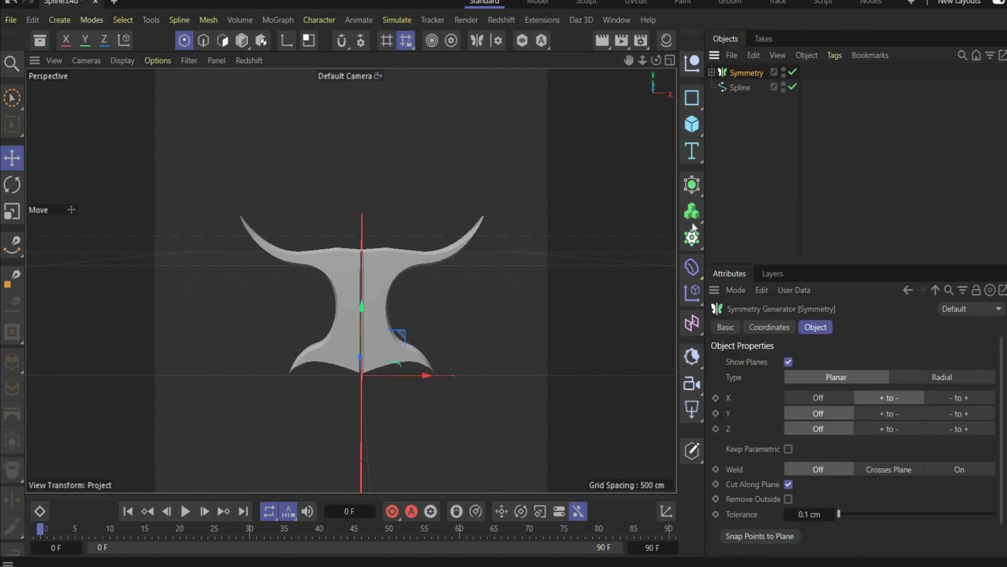
Step: Add a Cloner and nest the Symmetry object under it
{"action": "left_click", "coordinate": [692, 186]}
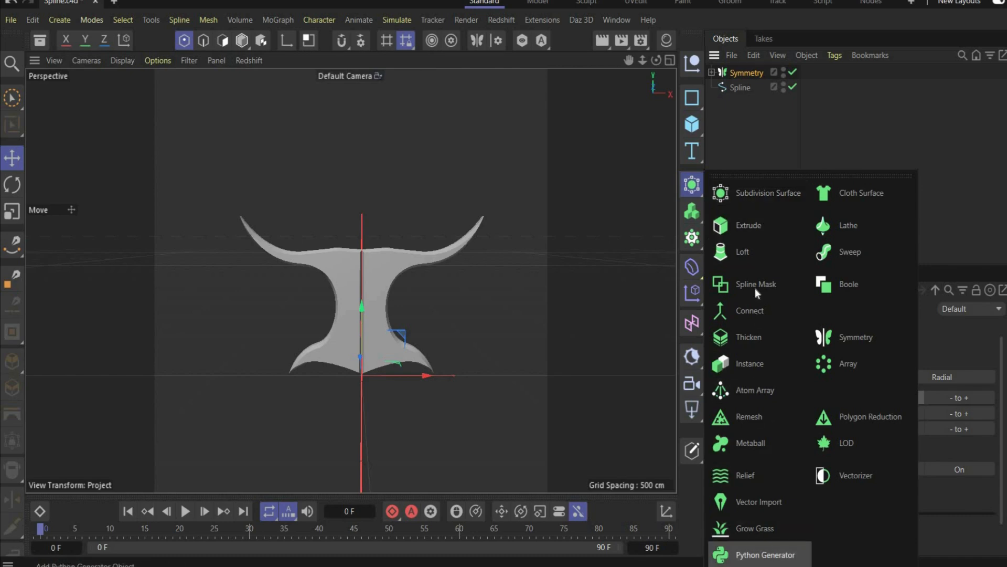
{"action": "left_click", "coordinate": [693, 237]}
{"action": "left_click", "coordinate": [730, 263]}
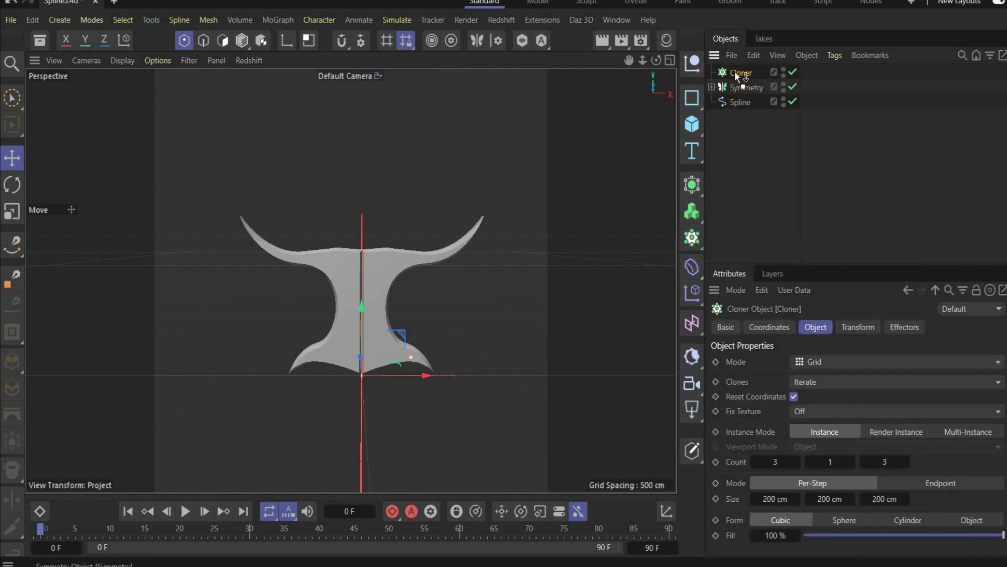
{"action": "left_click_drag", "start_coordinate": [735, 76], "coordinate": [736, 74]}
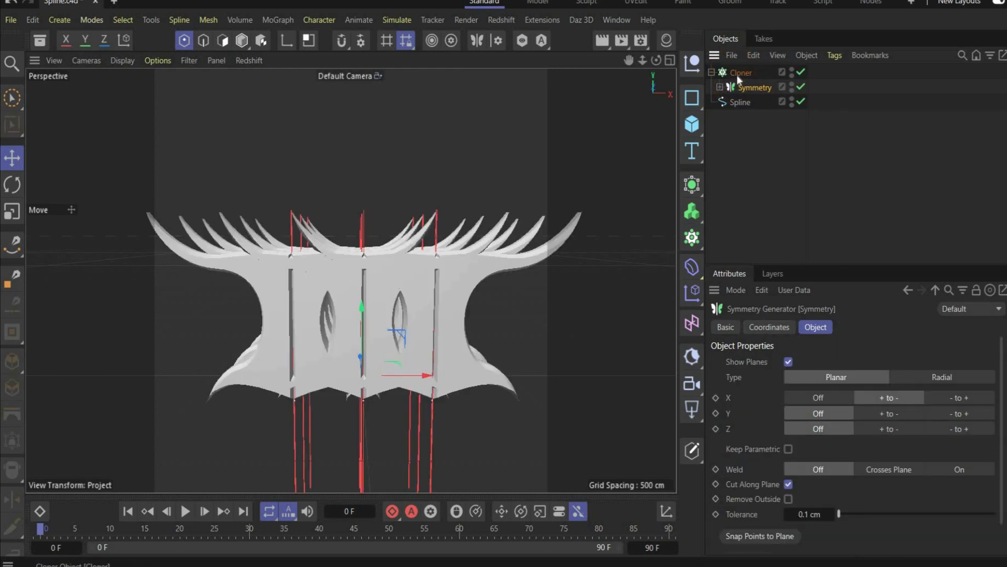
Step: Set the Cloner to Radial mode with a count of 6 and a radius of 0 cm
{"action": "left_click", "coordinate": [811, 366]}
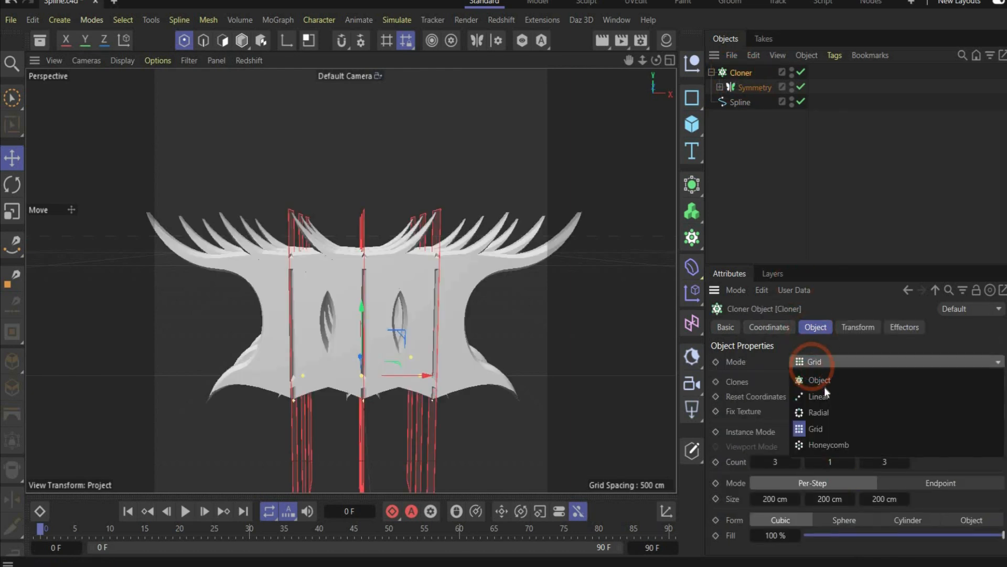
{"action": "left_click", "coordinate": [827, 412]}
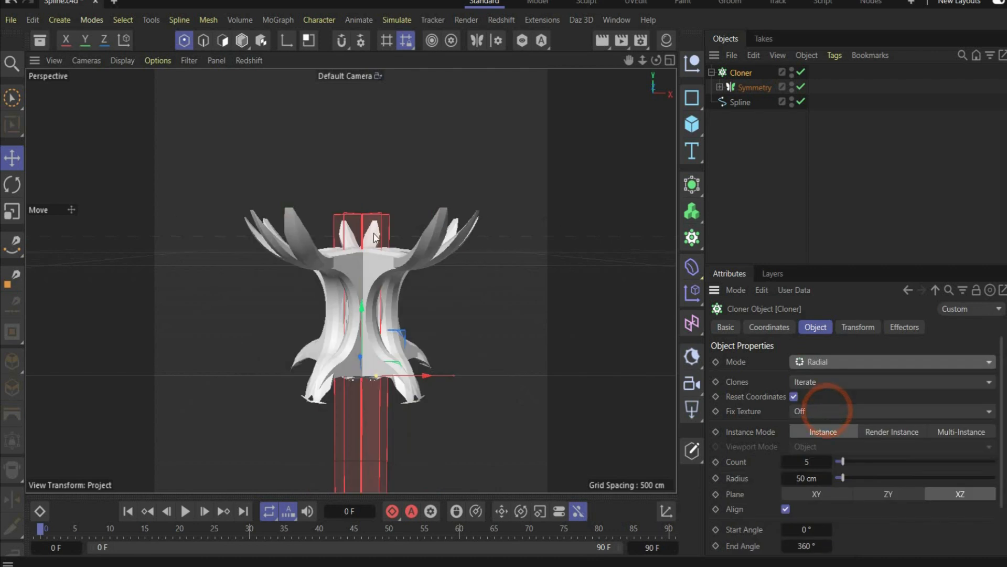
{"action": "left_click_drag", "start_coordinate": [801, 460], "coordinate": [811, 480]}
{"action": "left_click_drag", "start_coordinate": [656, 61], "coordinate": [820, 102]}
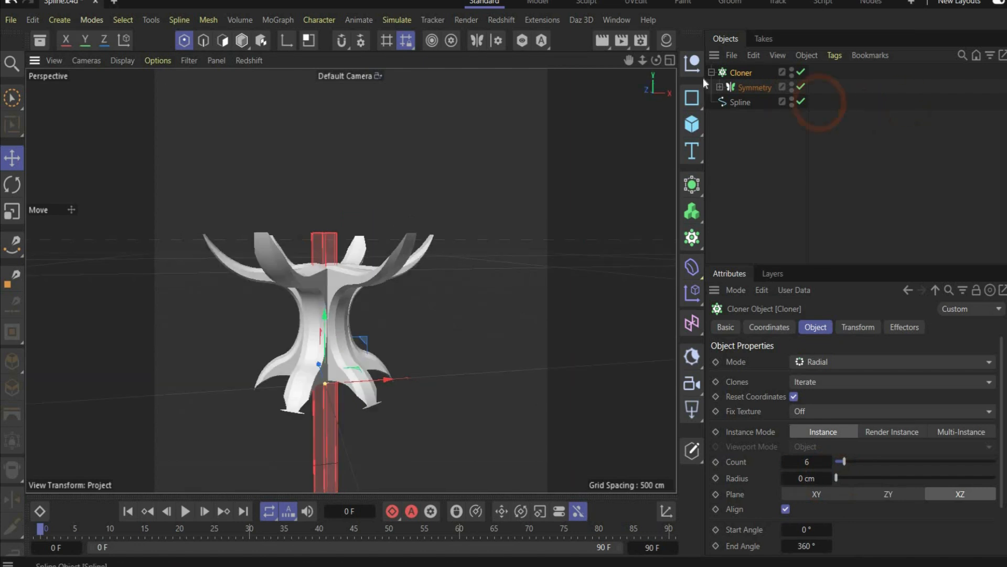
Step: Set the Z scale of the Extrude object inside the Symmetry to 0.1 to thin the cloned horns
{"action": "left_click", "coordinate": [743, 87]}
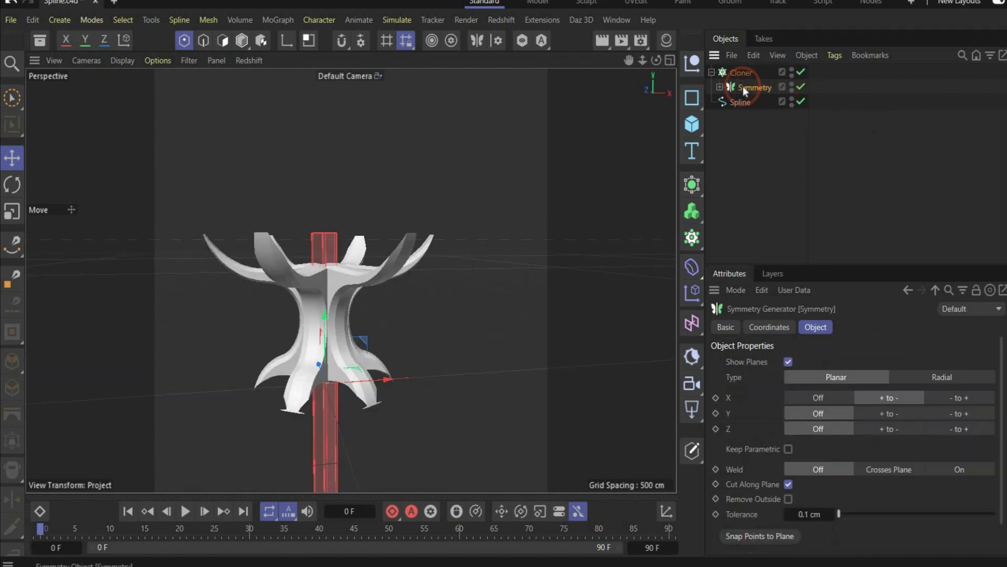
{"action": "left_click", "coordinate": [741, 167]}
{"action": "left_click", "coordinate": [719, 87]}
{"action": "left_click", "coordinate": [755, 102]}
{"action": "left_click", "coordinate": [867, 334]}
{"action": "left_click", "coordinate": [950, 414]}
{"action": "type", "text": "0.1"}
{"action": "key", "text": "Return"}
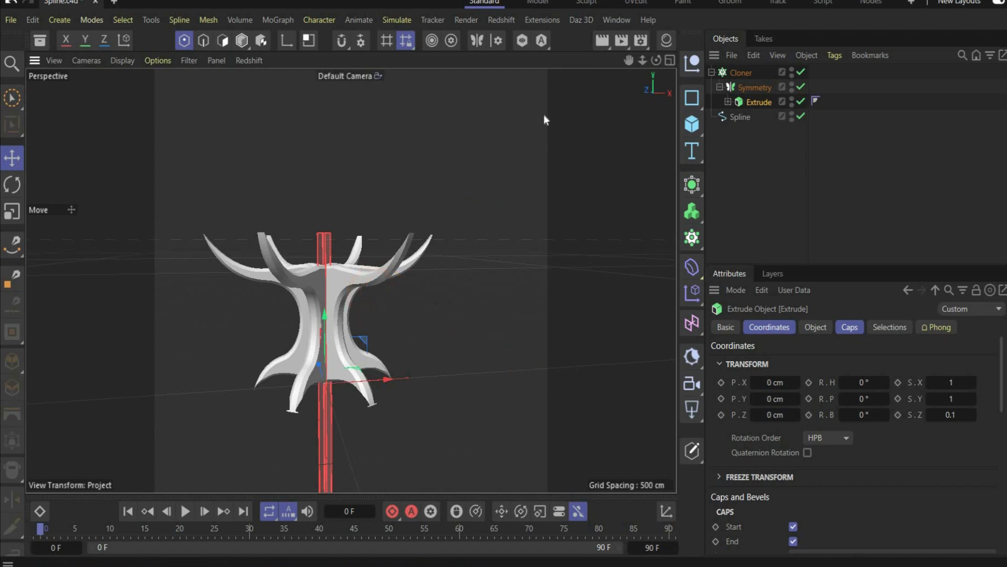
Step: Add a Cylinder for the handle shaft, collapse the Cloner hierarchy, and set the cylinder's Y scale to 8.5
{"action": "scroll", "coordinate": [224, 162], "scroll_direction": "down", "scroll_amount": 2}
{"action": "left_click", "coordinate": [692, 125]}
{"action": "left_click", "coordinate": [843, 144]}
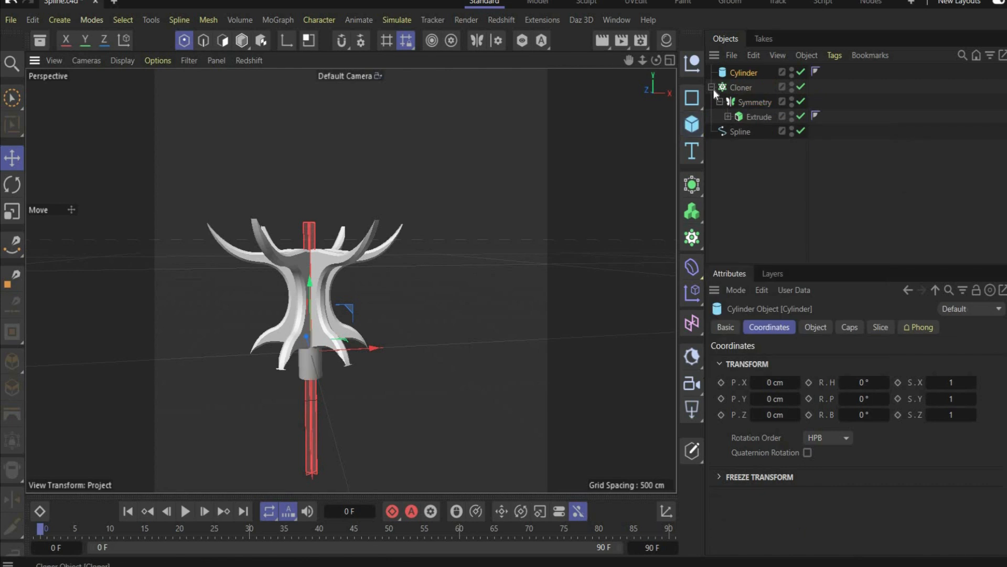
{"action": "left_click", "coordinate": [712, 87]}
{"action": "left_click", "coordinate": [815, 327]}
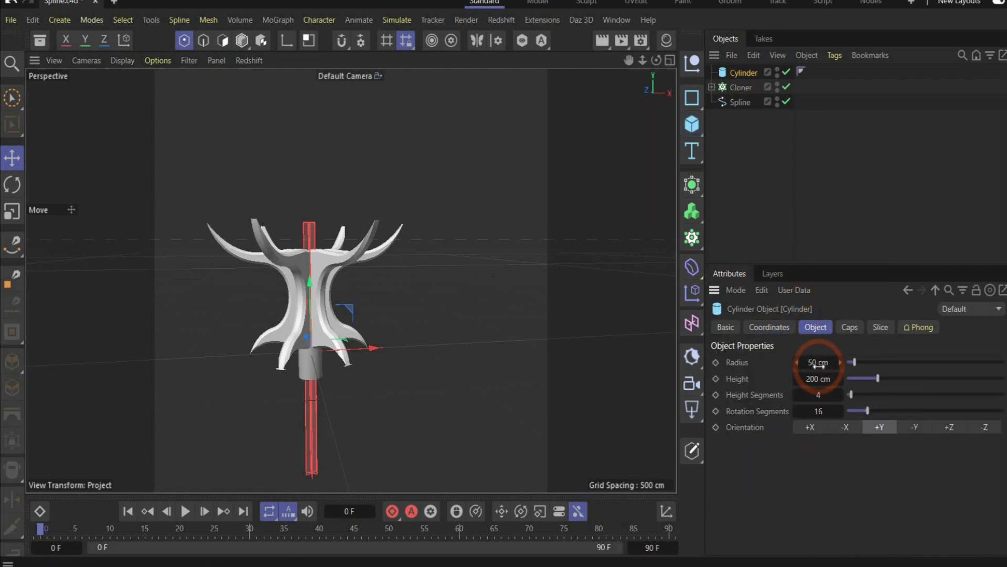
{"action": "left_click", "coordinate": [770, 328]}
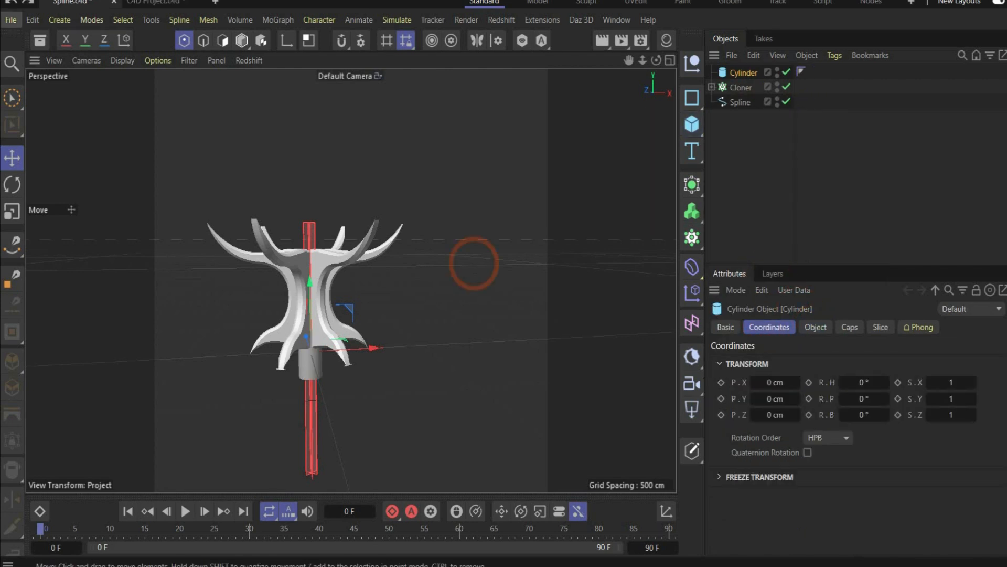
{"action": "left_click", "coordinate": [777, 328]}
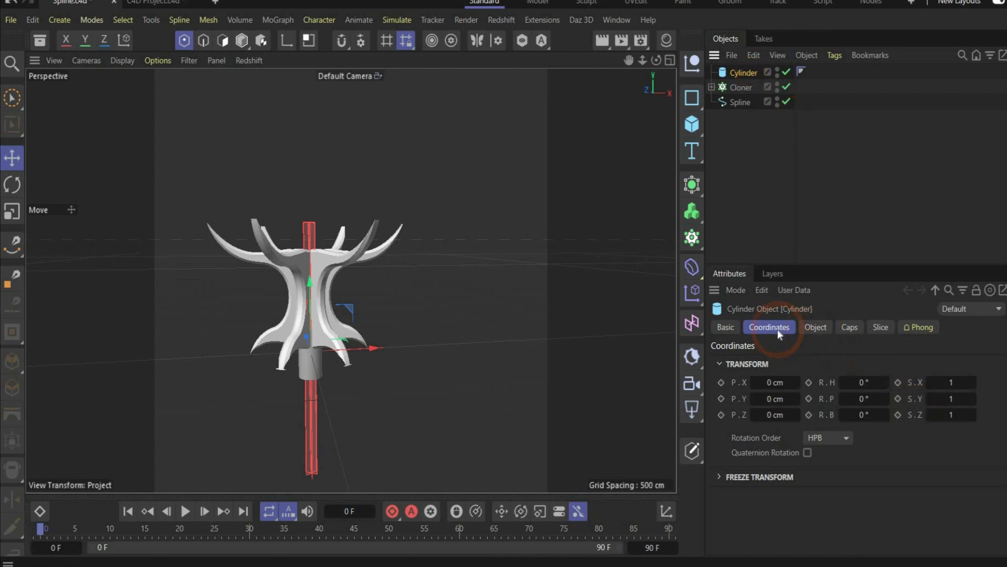
{"action": "left_click", "coordinate": [949, 399]}
{"action": "type", "text": "8.5"}
{"action": "key", "text": "Return"}
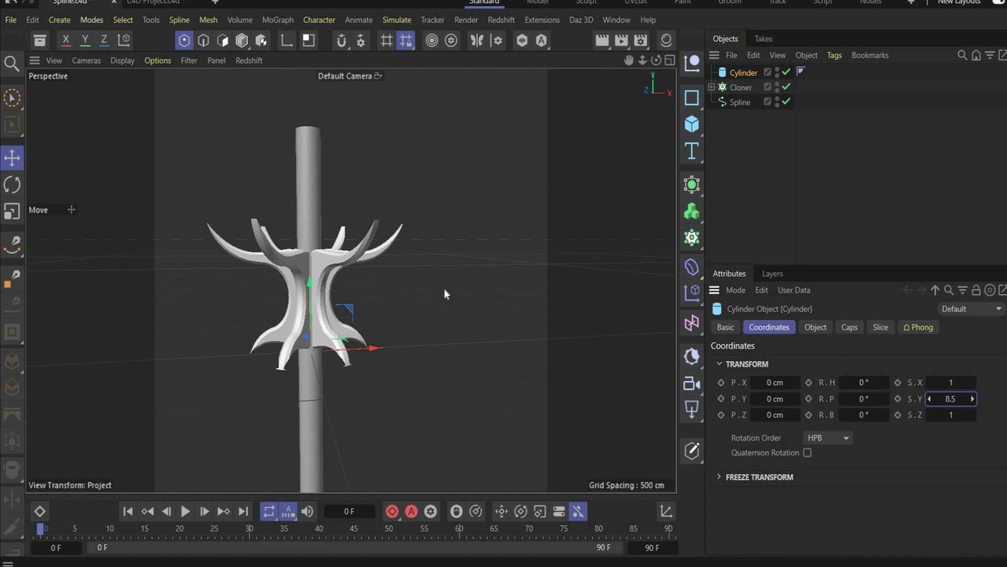
Step: Raise the cylinder to a Y position of about 786 cm so it extends up from the horned ornament
{"action": "left_click_drag", "start_coordinate": [310, 284], "coordinate": [307, 89]}
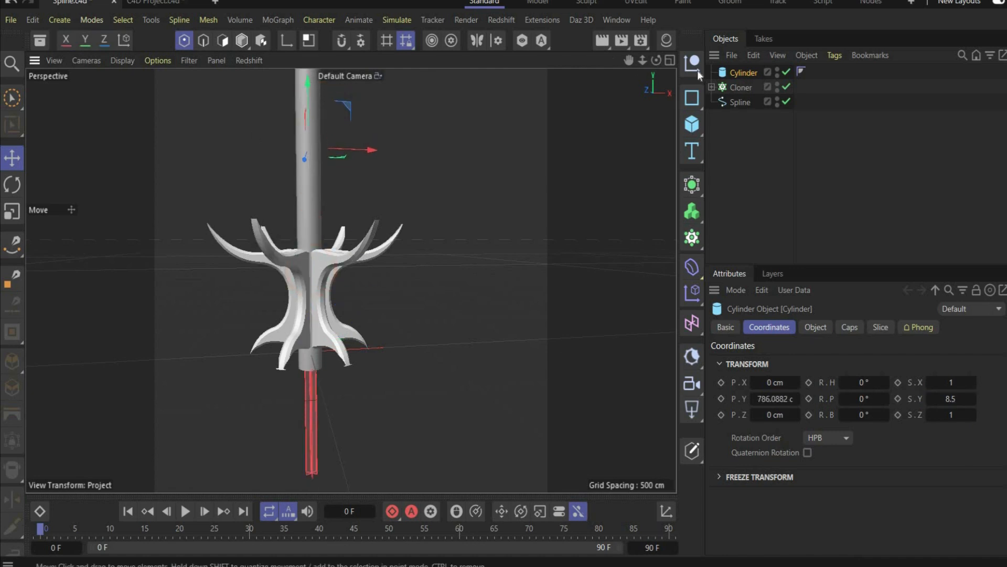
{"action": "left_click_drag", "start_coordinate": [644, 62], "coordinate": [297, 333]}
{"action": "middle_click_drag", "start_coordinate": [363, 193], "coordinate": [301, 281], "text": "alt"}
{"action": "left_click_drag", "start_coordinate": [301, 281], "coordinate": [217, 398], "text": "alt"}
{"action": "scroll", "coordinate": [244, 370], "scroll_direction": "up", "scroll_amount": 2}
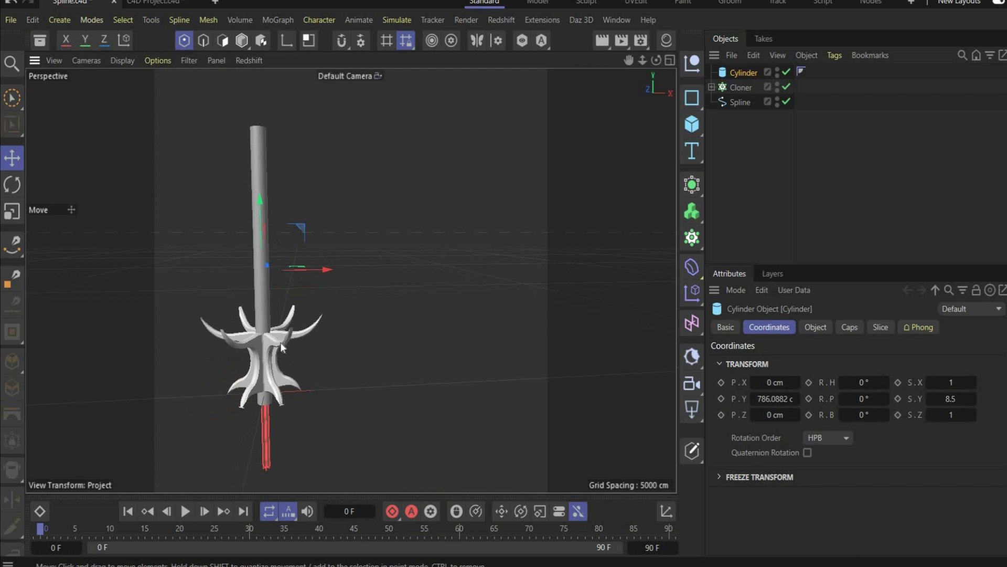
Step: Duplicate the horned Cloner and move the copy up the shaft to a Y position of about 1193 cm
{"action": "left_click", "coordinate": [744, 88]}
{"action": "key", "text": "ctrl+c"}
{"action": "key", "text": "ctrl+v"}
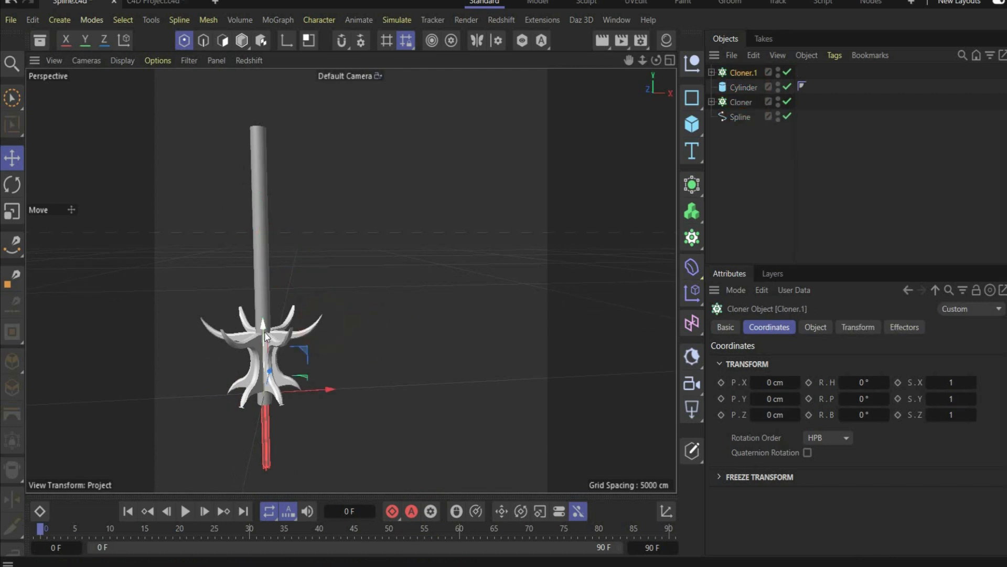
{"action": "left_click_drag", "start_coordinate": [262, 324], "coordinate": [252, 140]}
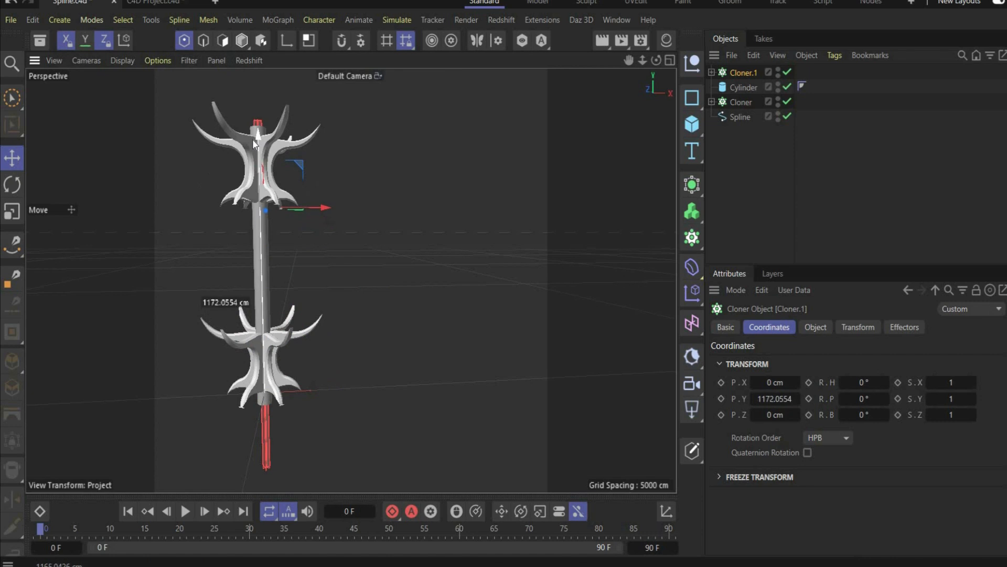
Step: Set the upper horned copy's Y scale to 0.8 and compare the handle with the reference artwork in the media player
{"action": "left_click", "coordinate": [860, 476]}
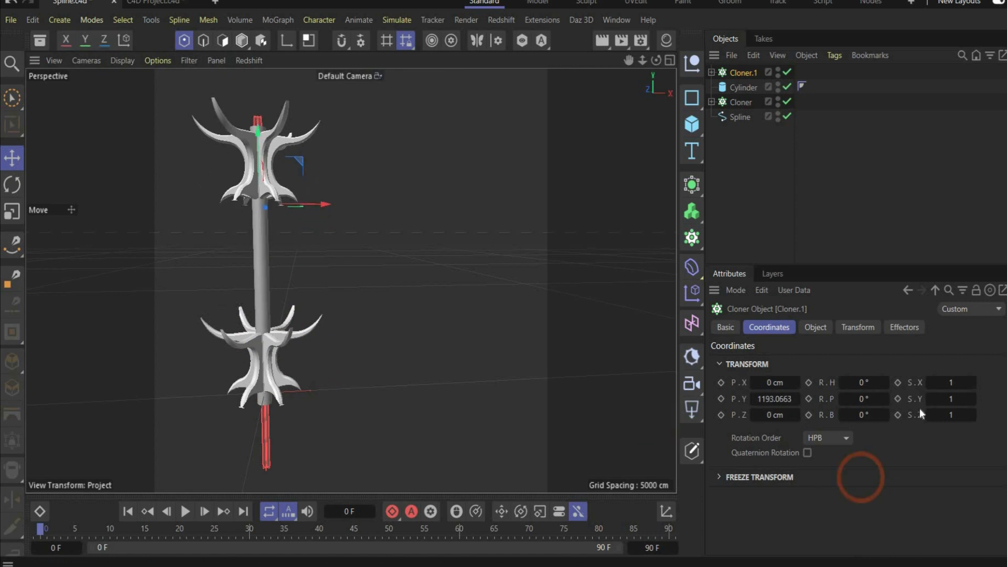
{"action": "left_click", "coordinate": [950, 404]}
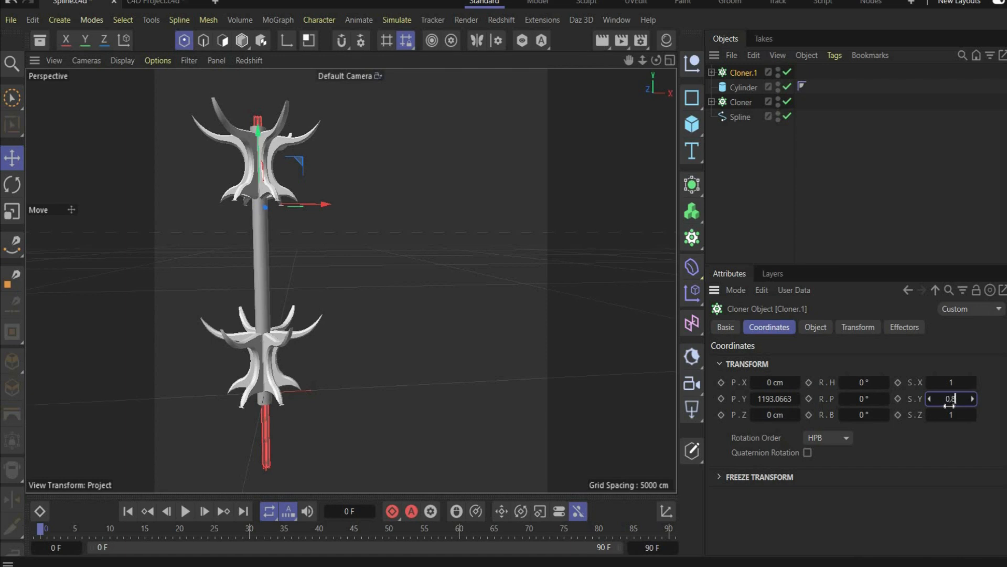
{"action": "key", "text": "Return"}
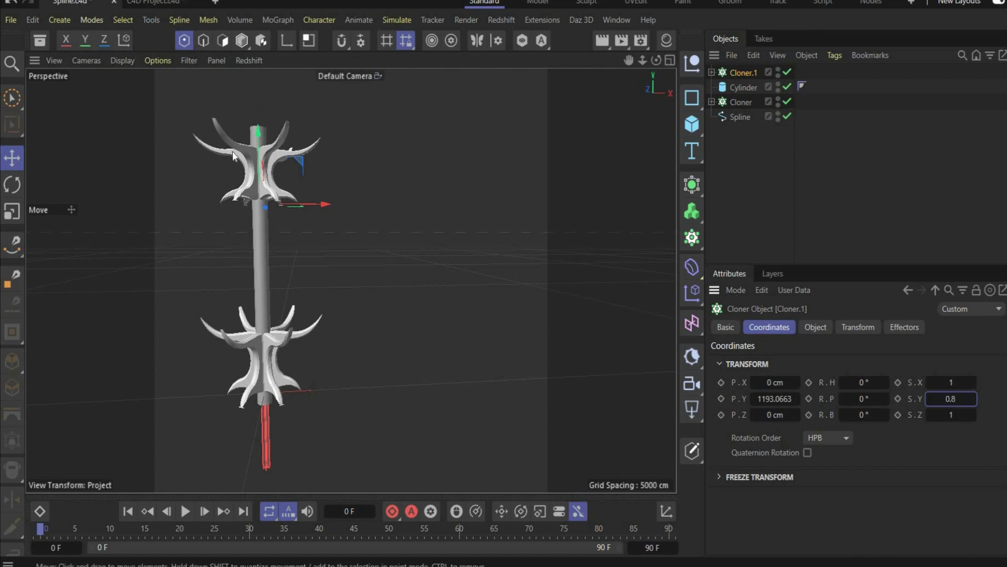
{"action": "left_click", "coordinate": [514, 543]}
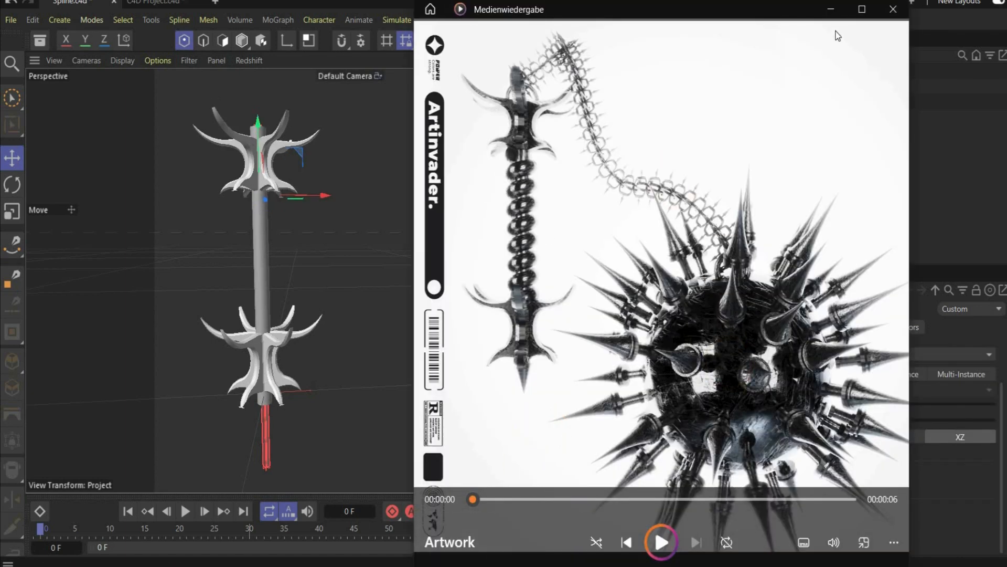
{"action": "left_click", "coordinate": [831, 9]}
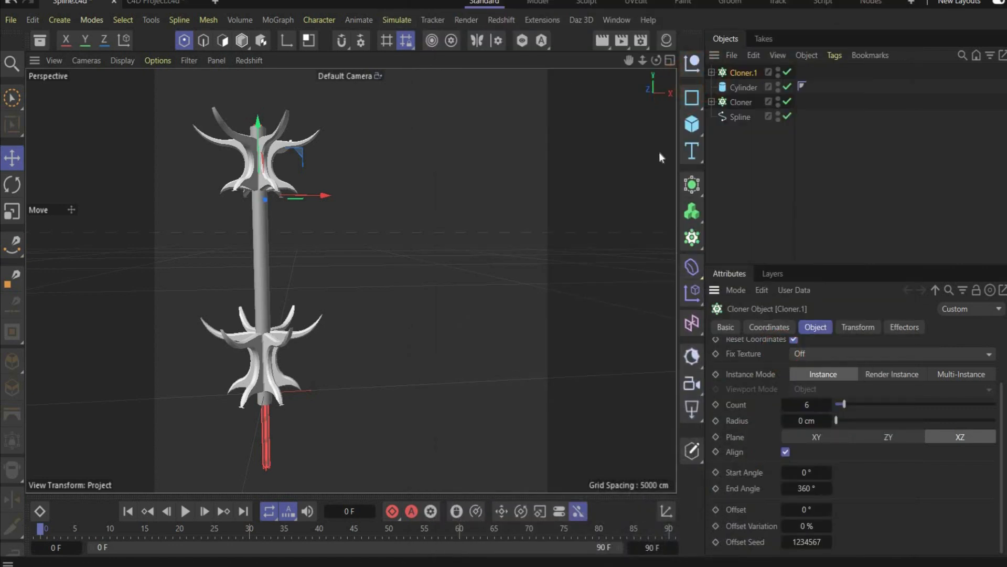
Step: Add a Helix spline in the XZ plane with start and end radii of 60 cm and a height of 234 cm
{"action": "left_click", "coordinate": [692, 97]}
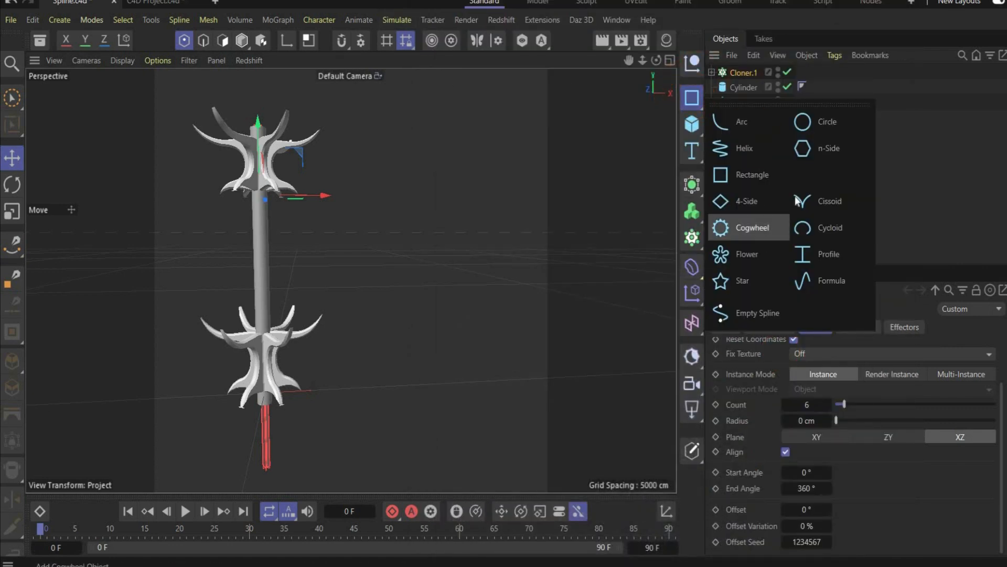
{"action": "left_click", "coordinate": [767, 149]}
{"action": "left_click", "coordinate": [816, 362]}
{"action": "type", "text": "60"}
{"action": "key", "text": "Return"}
{"action": "left_click", "coordinate": [820, 395]}
{"action": "type", "text": "60"}
{"action": "key", "text": "Return"}
{"action": "left_click", "coordinate": [813, 444]}
{"action": "type", "text": "234"}
{"action": "key", "text": "Return"}
{"action": "left_click", "coordinate": [960, 491]}
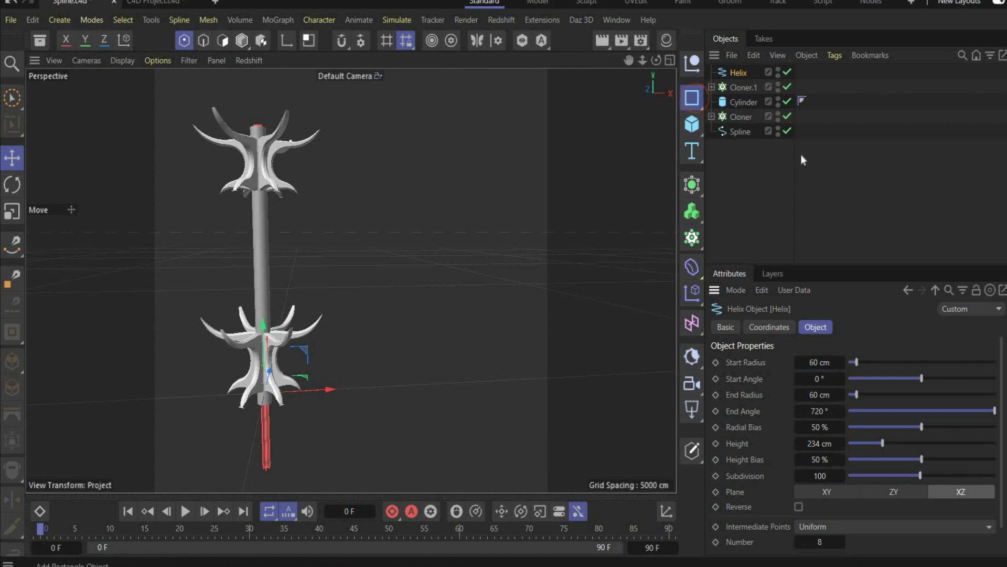
Step: Add a Circle spline with a radius of 50 cm as the profile for the twisted grip
{"action": "left_click", "coordinate": [692, 97]}
{"action": "left_click", "coordinate": [812, 129]}
{"action": "left_click", "coordinate": [813, 392]}
{"action": "type", "text": "50"}
{"action": "key", "text": "Return"}
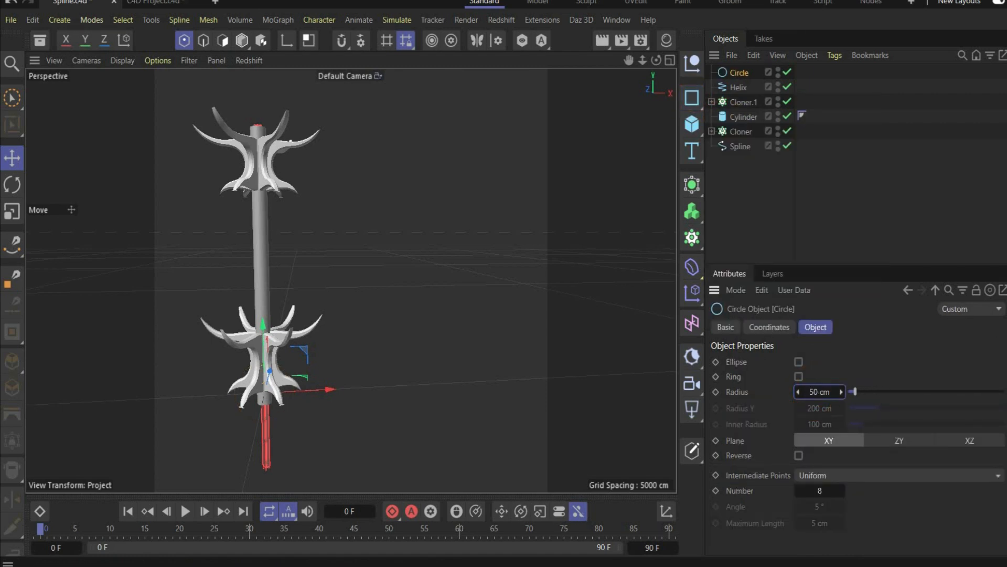
Step: Nest the circle and helix under a new Sweep generator and move the helix up just above the lower ornament
{"action": "left_click", "coordinate": [693, 237]}
{"action": "left_click", "coordinate": [692, 184]}
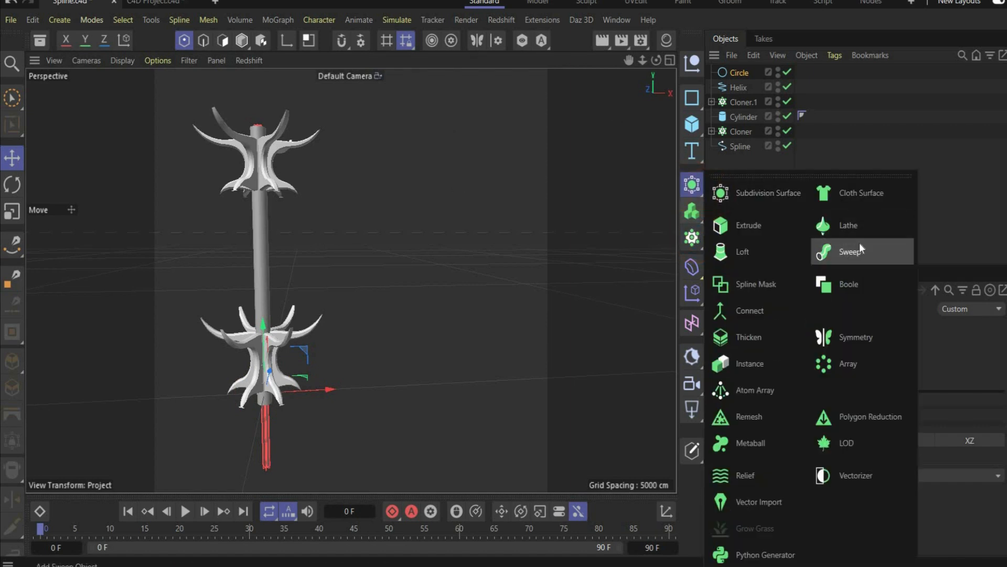
{"action": "left_click", "coordinate": [860, 245]}
{"action": "left_click_drag", "start_coordinate": [741, 74], "coordinate": [747, 98]}
{"action": "left_click_drag", "start_coordinate": [265, 336], "coordinate": [261, 265]}
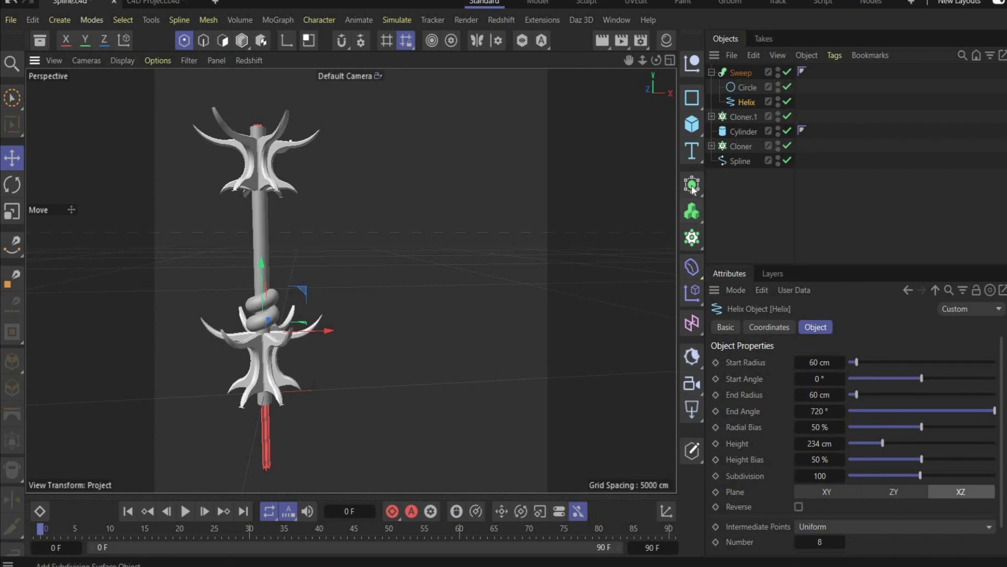
Step: Add a Cloner, nest the Sweep object under it, and select the collapsed Cloner
{"action": "left_click", "coordinate": [692, 237]}
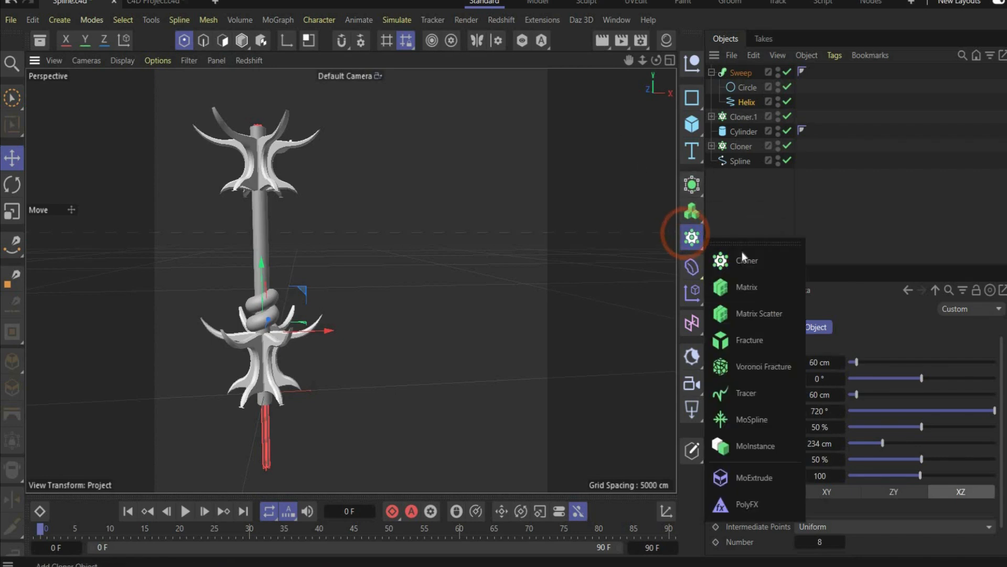
{"action": "left_click", "coordinate": [742, 251]}
{"action": "left_click_drag", "start_coordinate": [735, 84], "coordinate": [740, 77]}
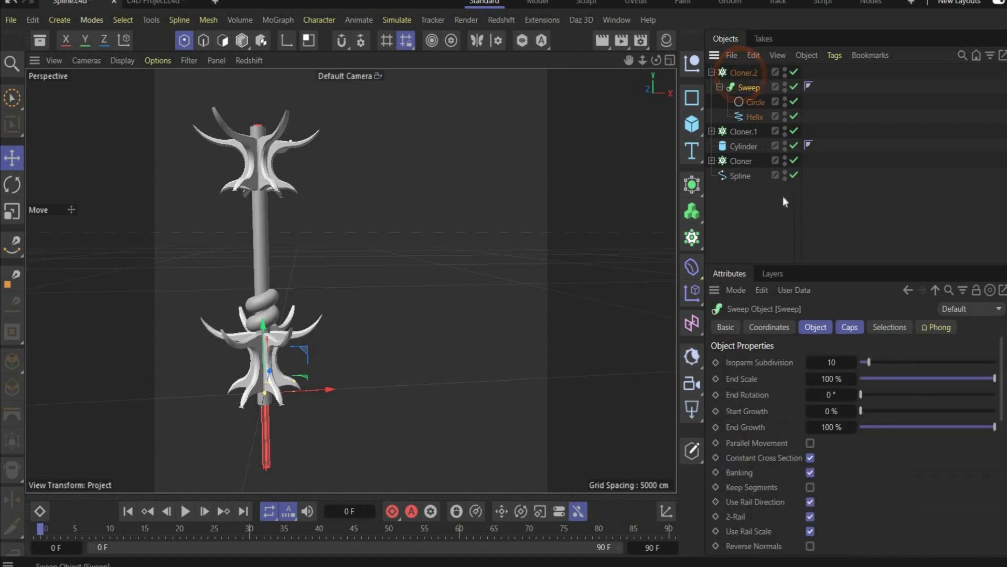
{"action": "left_click", "coordinate": [711, 72]}
{"action": "left_click", "coordinate": [738, 73]}
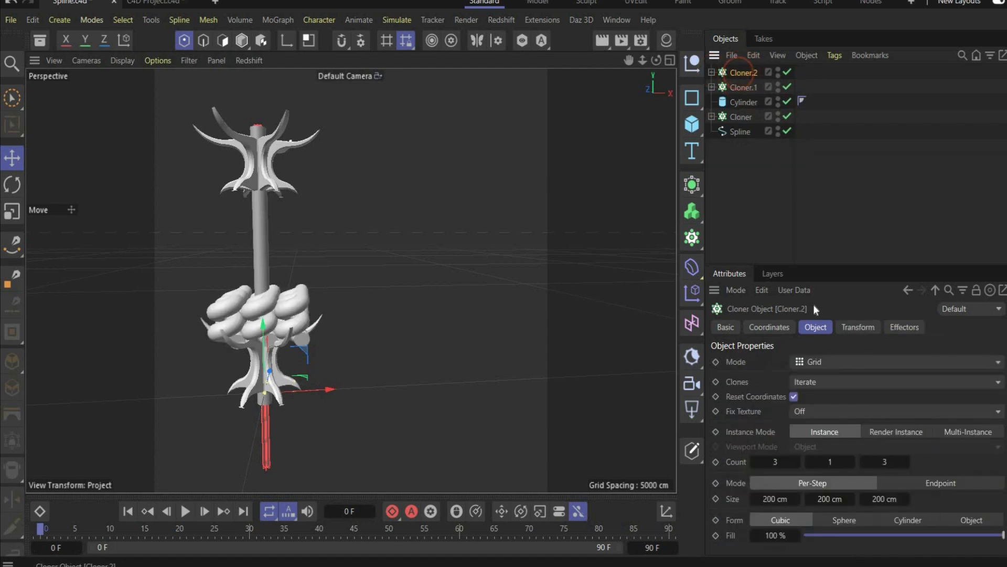
Step: Switch the grip's Cloner to Linear mode with a count of 4
{"action": "left_click", "coordinate": [833, 361]}
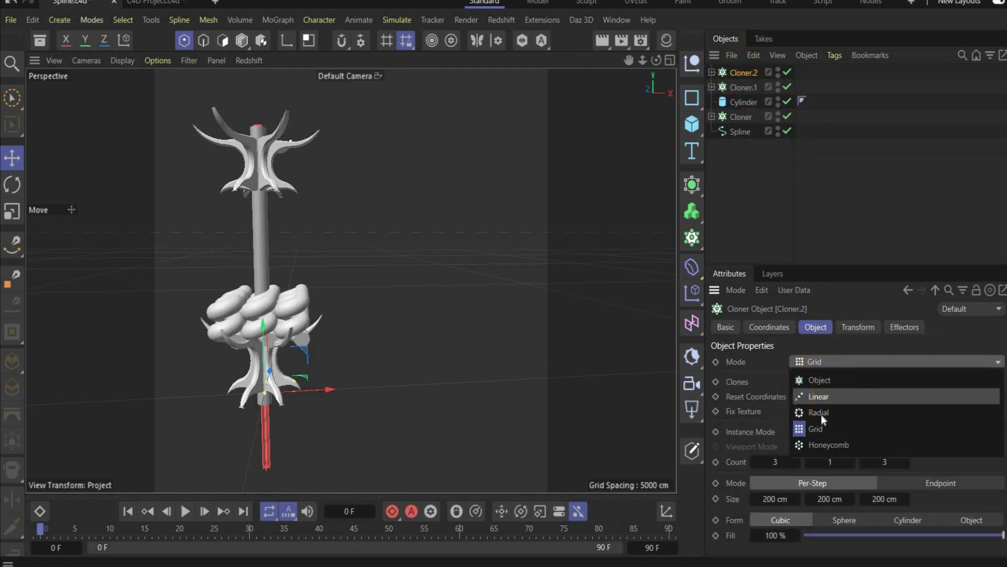
{"action": "left_click", "coordinate": [819, 397]}
{"action": "scroll", "coordinate": [739, 413], "scroll_direction": "down", "scroll_amount": 3}
{"action": "left_click", "coordinate": [774, 372]}
{"action": "type", "text": "4"}
{"action": "key", "text": "Return"}
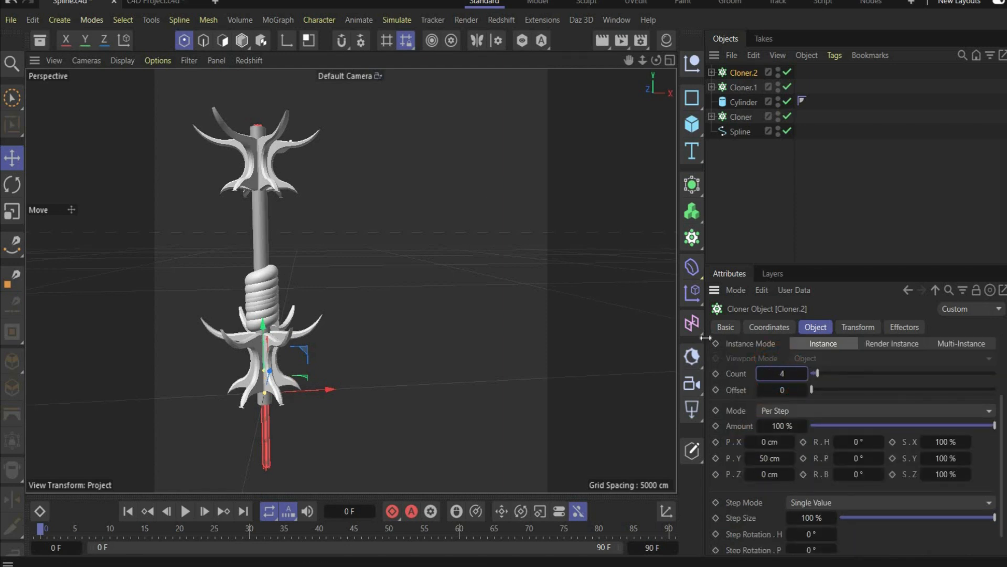
Step: Set the grip Cloner's per-step offset to 234 cm in Y and 6 cm in Z
{"action": "left_click", "coordinate": [775, 458]}
{"action": "type", "text": "234"}
{"action": "key", "text": "Return"}
{"action": "left_click", "coordinate": [767, 474]}
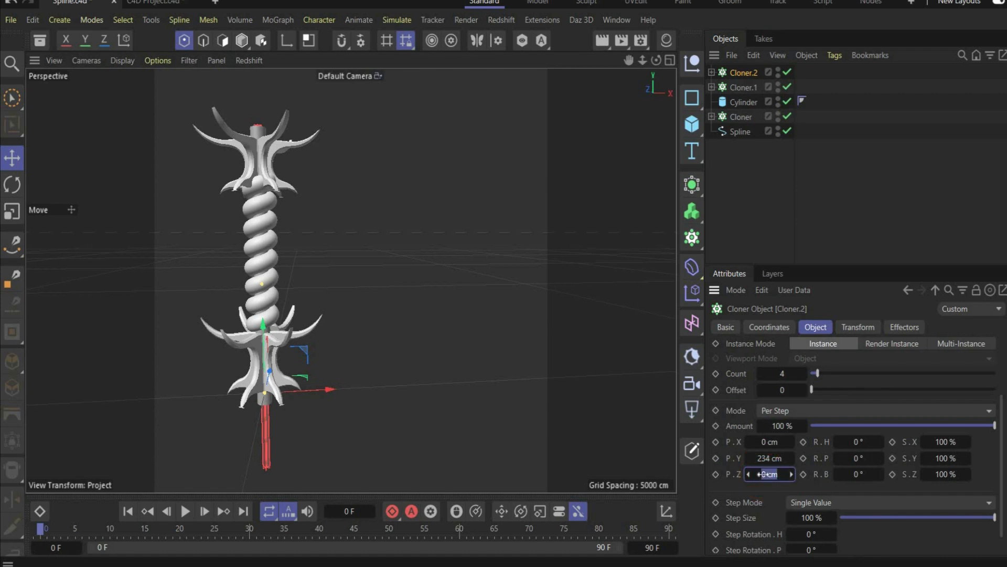
{"action": "type", "text": "6"}
{"action": "key", "text": "Return"}
Step: Move the lower horned ornament slightly down and the upper one slightly up to fit the ends of the twisted grip
{"action": "left_click", "coordinate": [265, 336]}
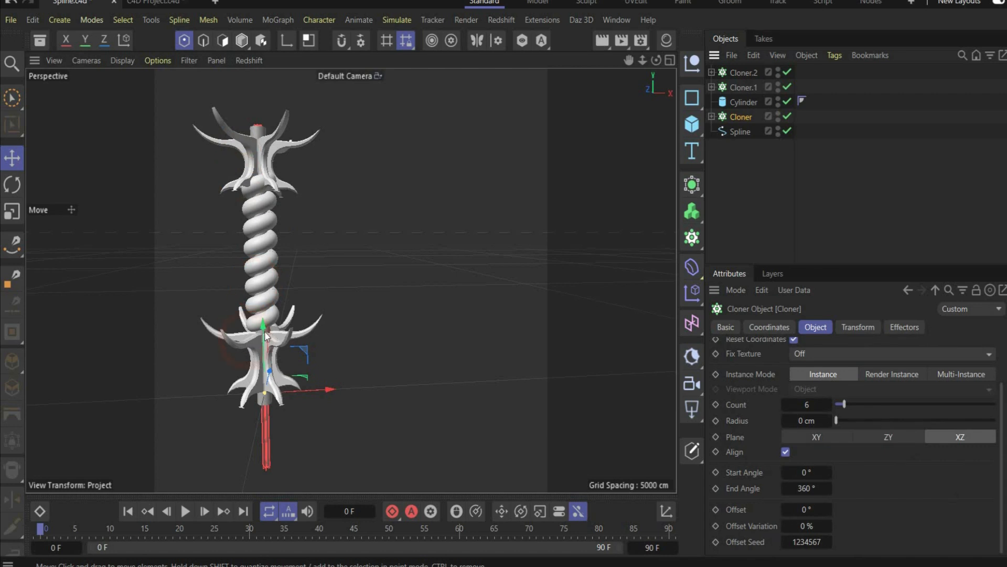
{"action": "left_click_drag", "start_coordinate": [265, 336], "coordinate": [262, 343]}
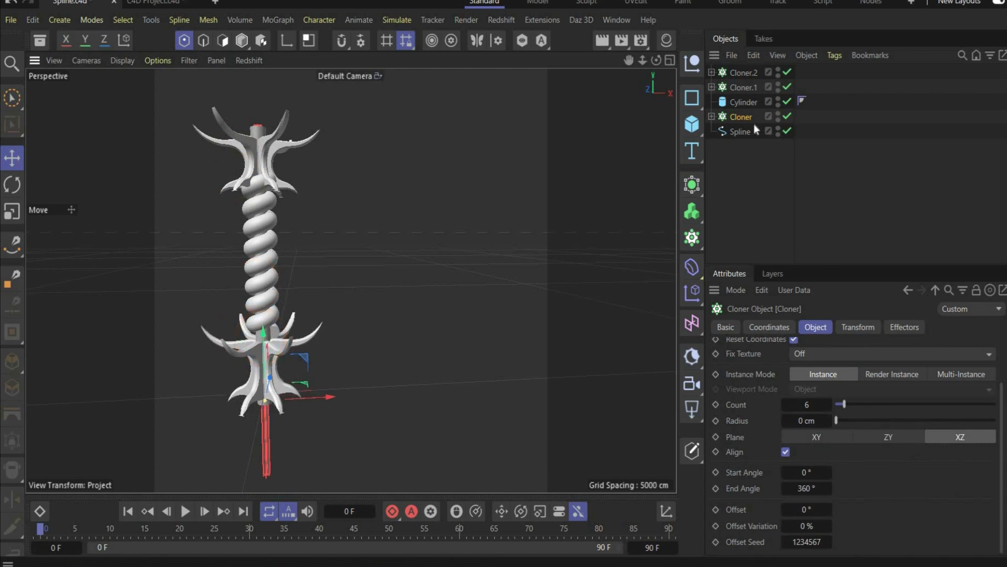
{"action": "left_click", "coordinate": [737, 87]}
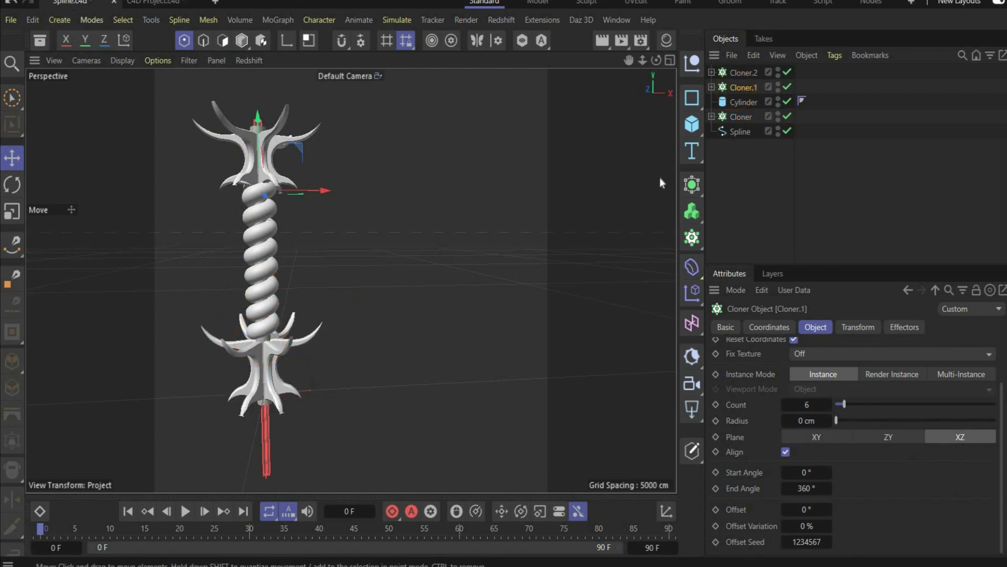
Step: Add a cone pointing along -Y and move it down below the lower horned ornament
{"action": "left_click", "coordinate": [698, 127]}
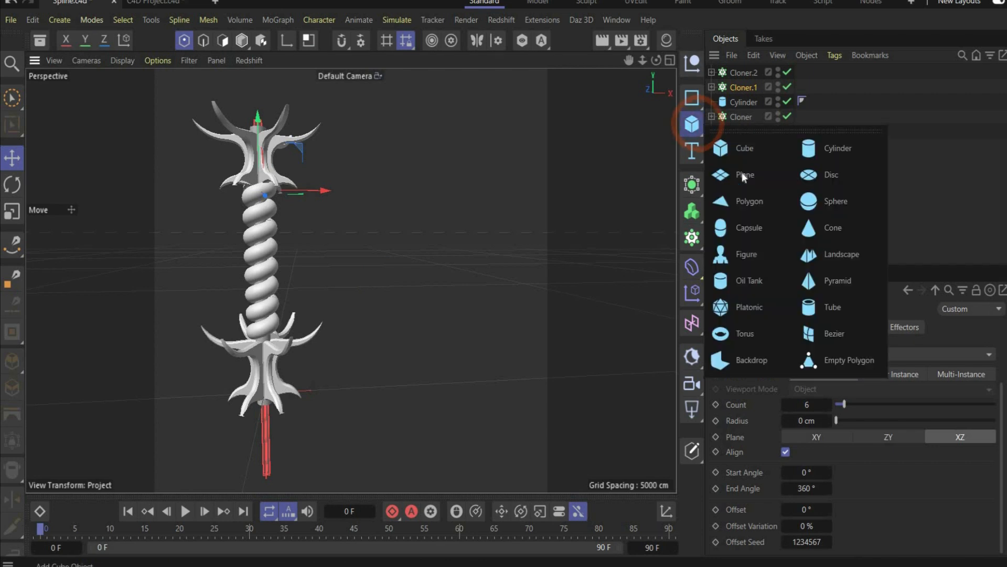
{"action": "left_click", "coordinate": [841, 227]}
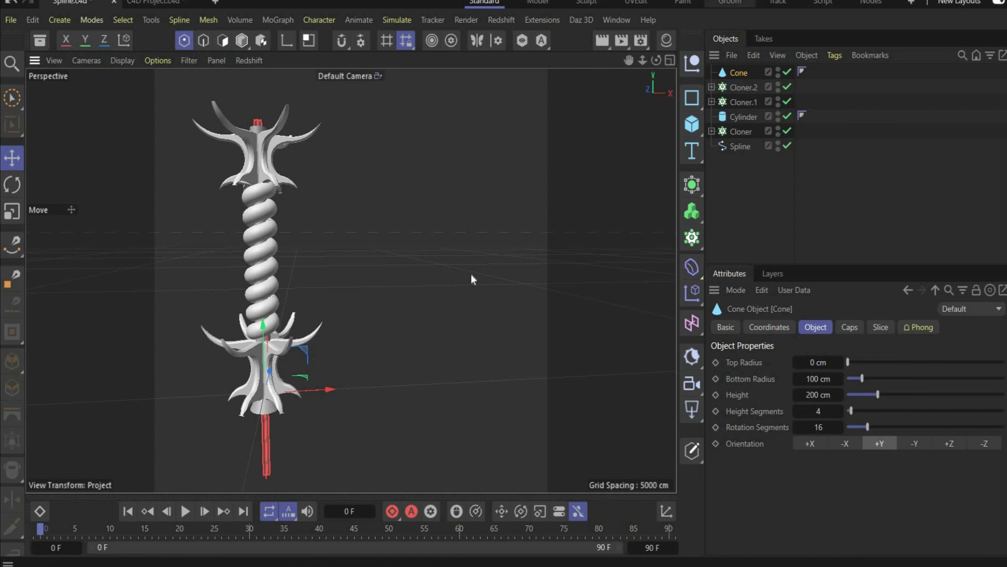
{"action": "left_click", "coordinate": [913, 443]}
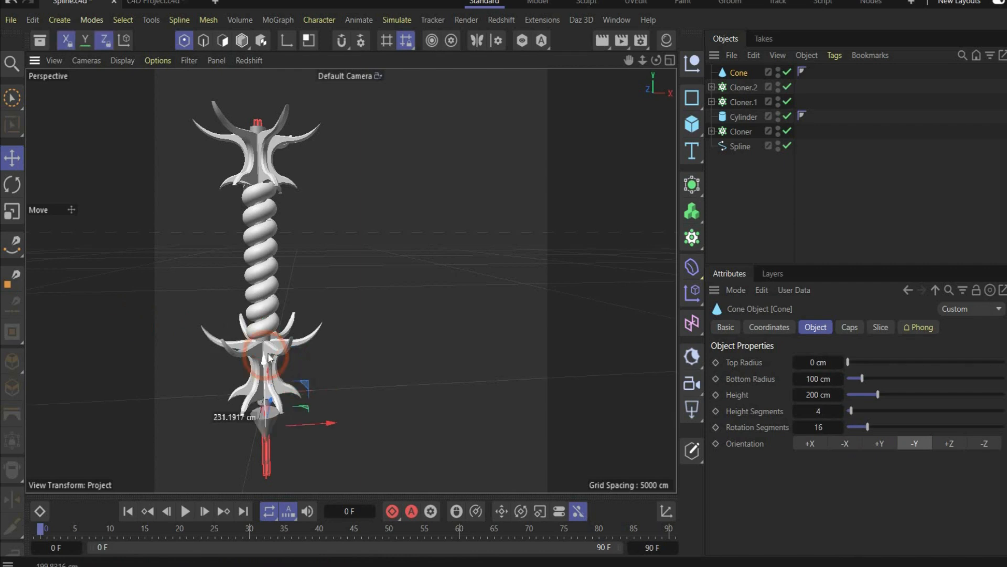
{"action": "scroll", "coordinate": [268, 359], "scroll_direction": "up", "scroll_amount": 5}
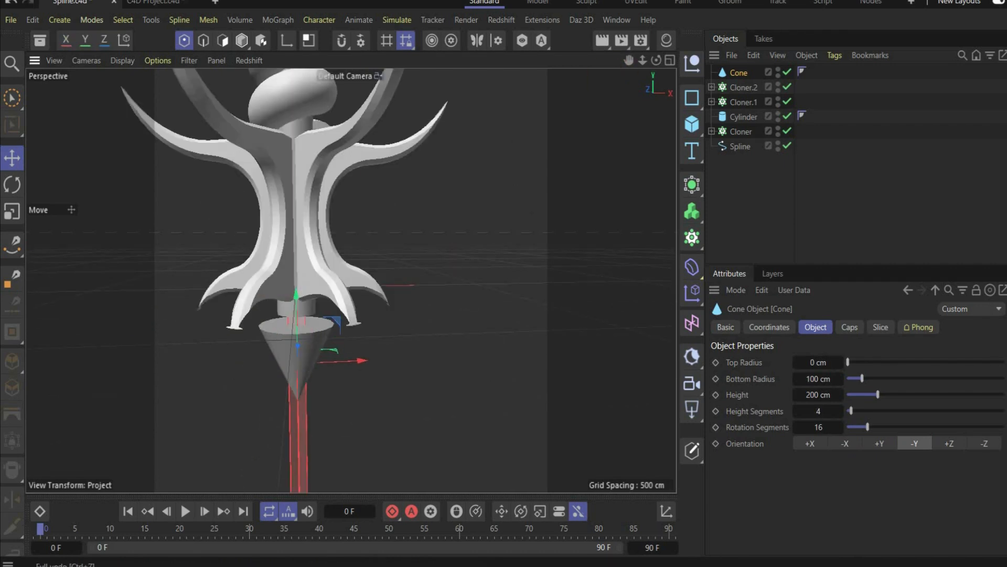
Step: Add a Bulge deformer and nest it under the cone
{"action": "left_click", "coordinate": [697, 271]}
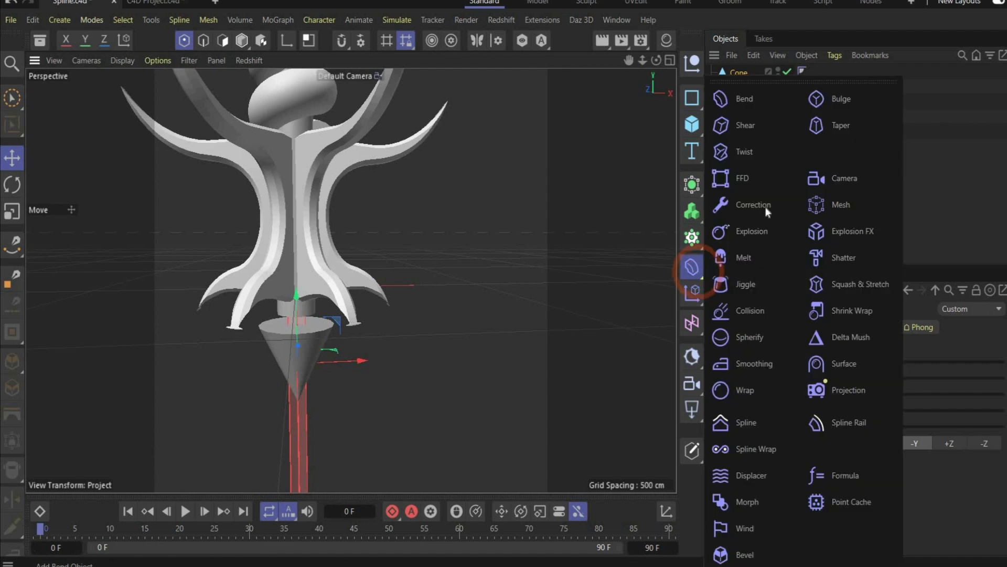
{"action": "left_click", "coordinate": [856, 99]}
{"action": "left_click_drag", "start_coordinate": [739, 73], "coordinate": [742, 89]}
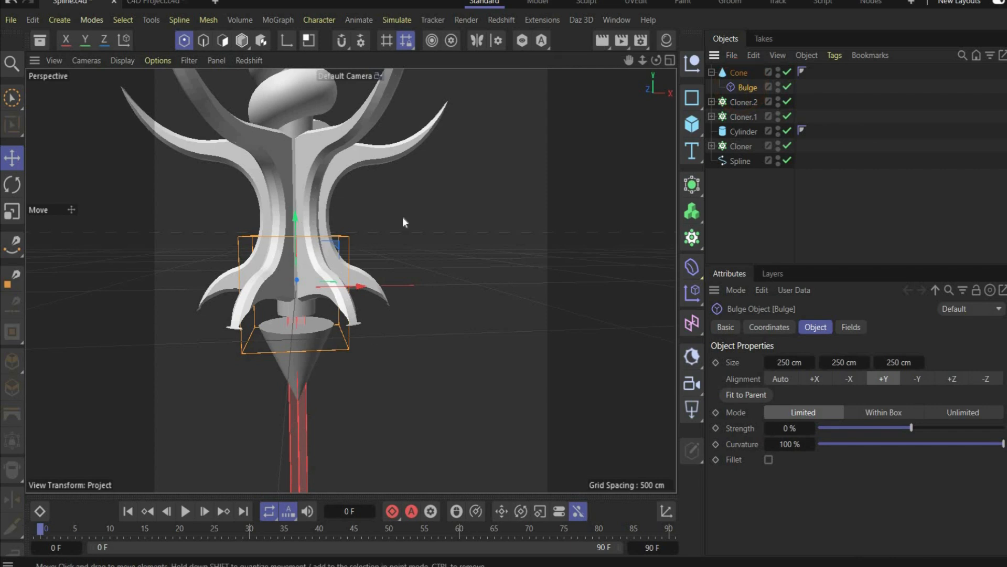
Step: Set the Bulge strength to -51% and move the deformer down around the cone's tip
{"action": "left_click", "coordinate": [790, 429]}
{"action": "type", "text": "-51"}
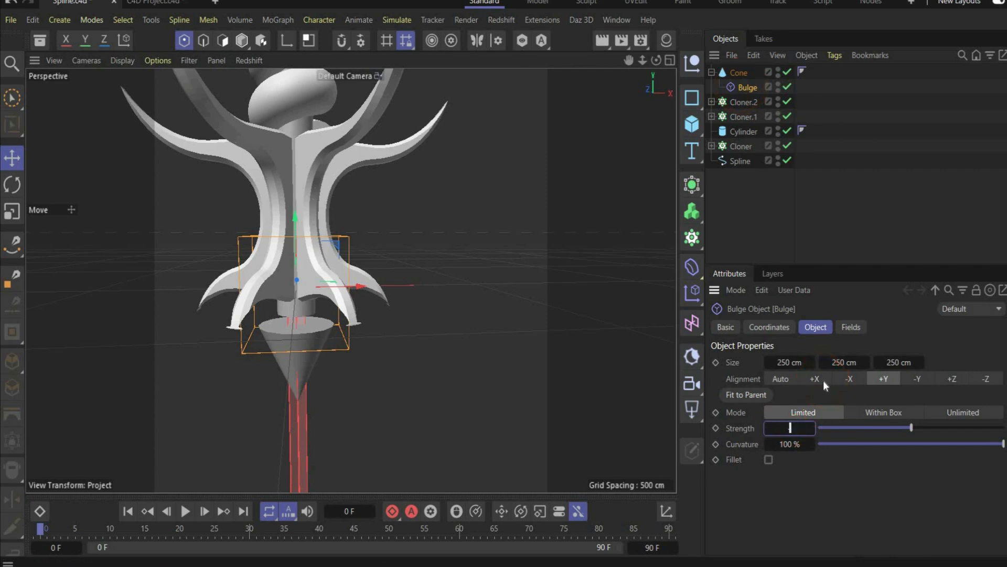
{"action": "key", "text": "Return"}
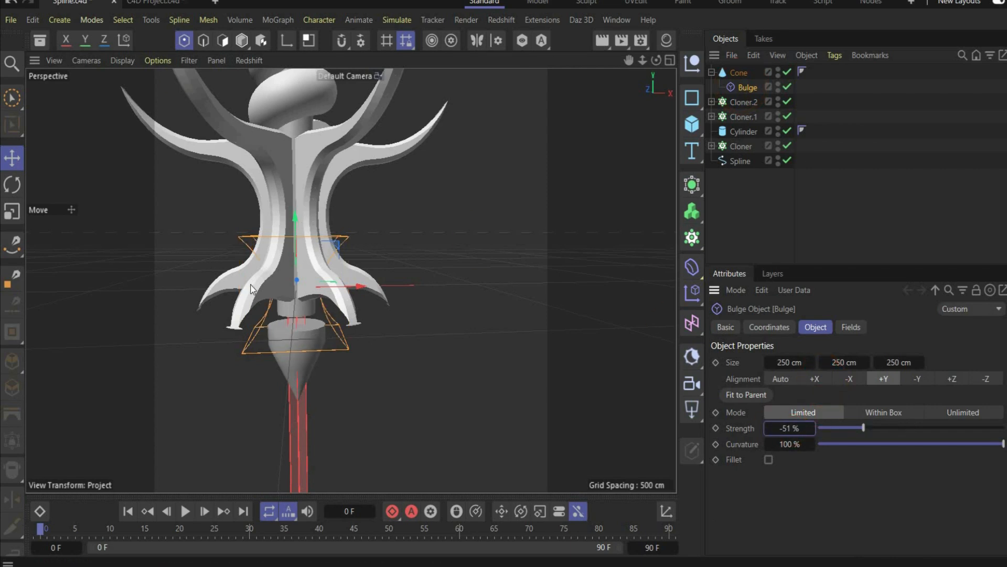
{"action": "left_click_drag", "start_coordinate": [302, 247], "coordinate": [308, 329]}
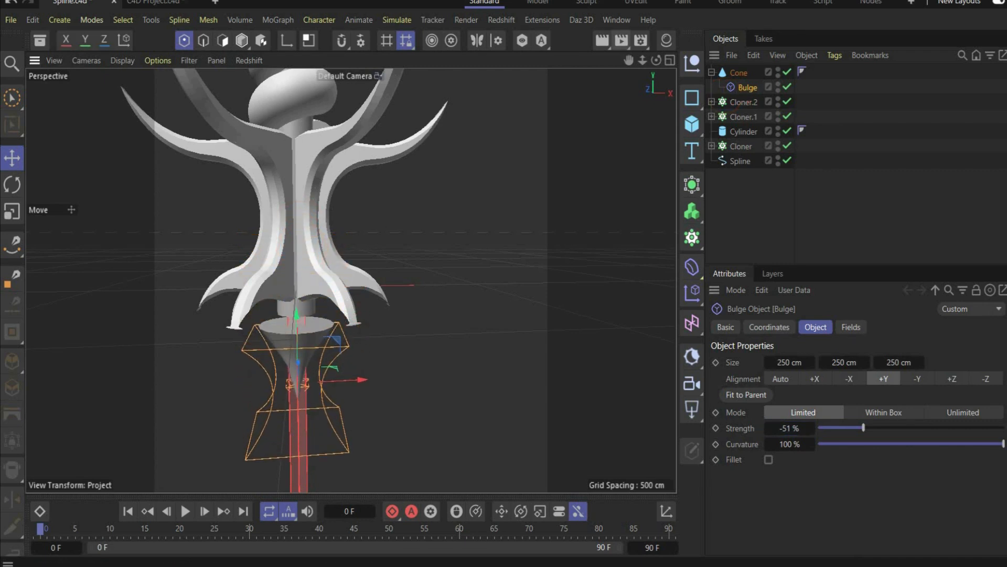
{"action": "left_click_drag", "start_coordinate": [629, 60], "coordinate": [643, 32]}
{"action": "left_click_drag", "start_coordinate": [456, 265], "coordinate": [457, 239], "text": "alt"}
{"action": "scroll", "coordinate": [322, 294], "scroll_direction": "up", "scroll_amount": 2}
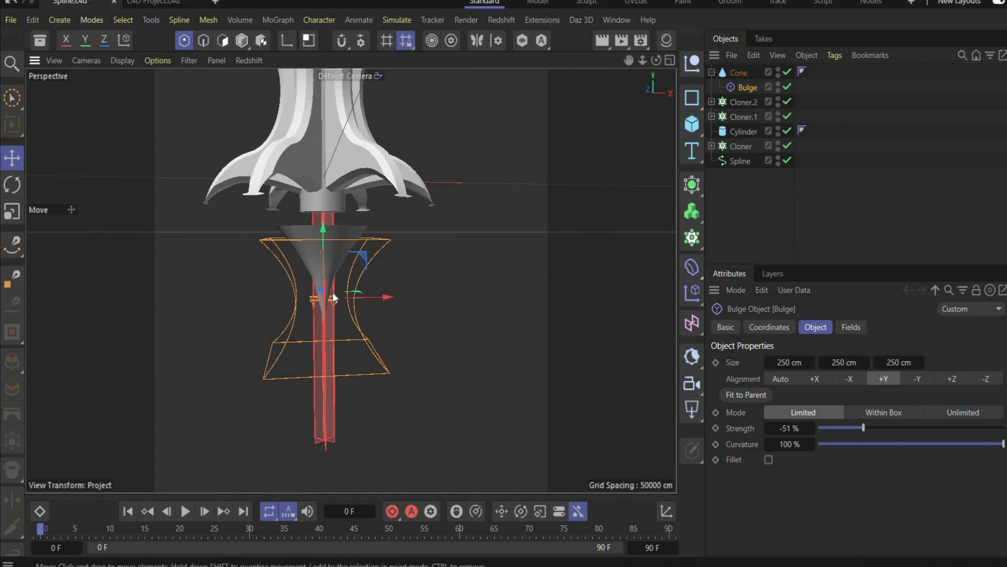
Step: Scale the cone to 0.6 in X and Z
{"action": "left_click", "coordinate": [769, 327]}
{"action": "left_click", "coordinate": [738, 75]}
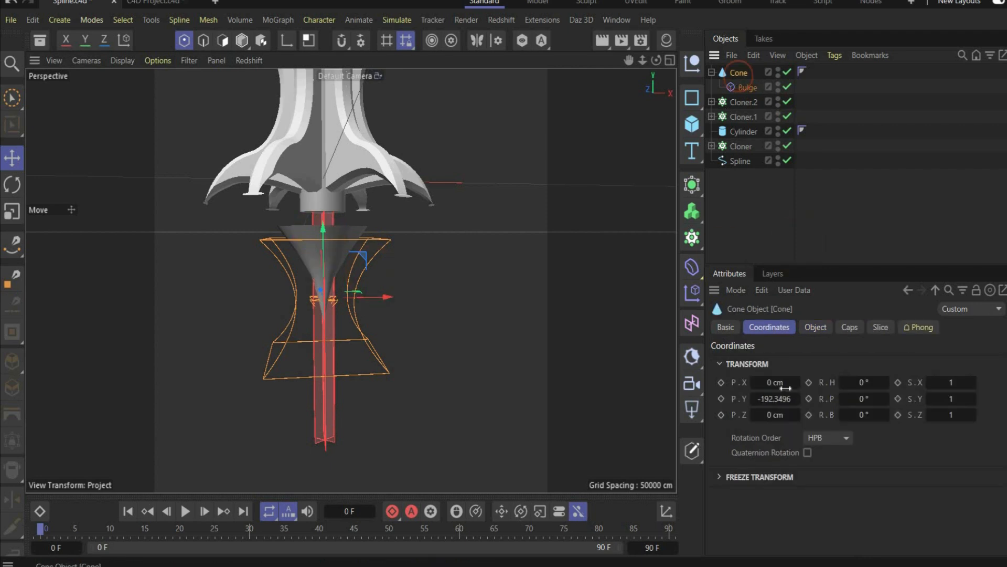
{"action": "left_click", "coordinate": [952, 381]}
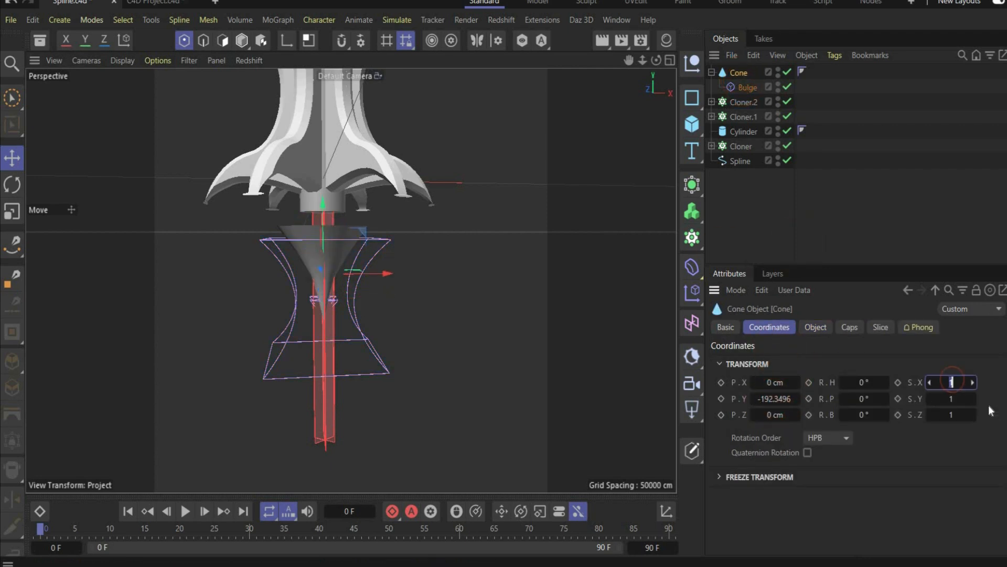
{"action": "type", "text": "0.6"}
{"action": "key", "text": "Return"}
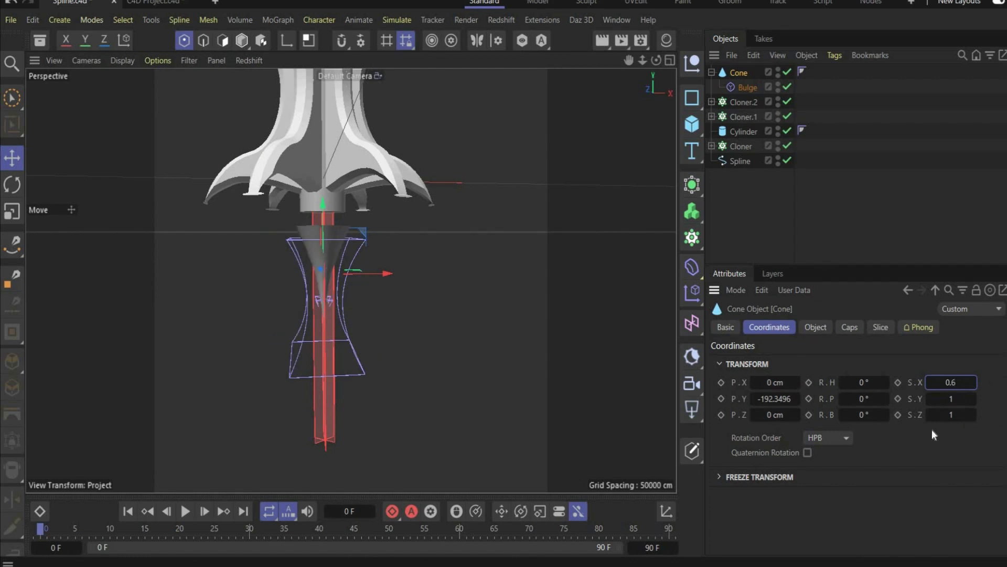
{"action": "left_click", "coordinate": [947, 415]}
{"action": "type", "text": "0.6"}
{"action": "key", "text": "Return"}
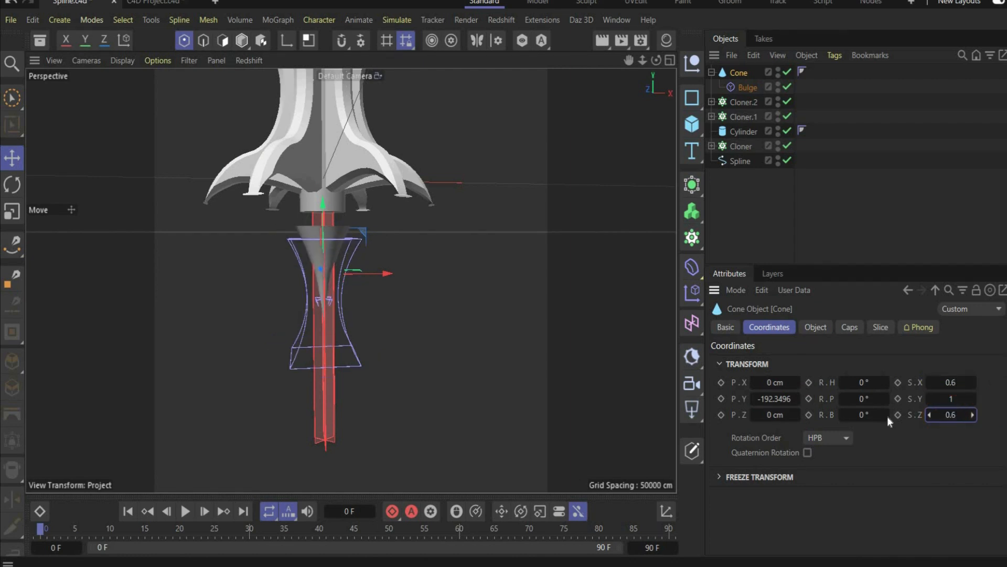
Step: Move the cone up against the lower ornament's base, to about -133 cm in Y
{"action": "left_click_drag", "start_coordinate": [325, 212], "coordinate": [334, 185]}
{"action": "scroll", "coordinate": [302, 203], "scroll_direction": "up", "scroll_amount": 5}
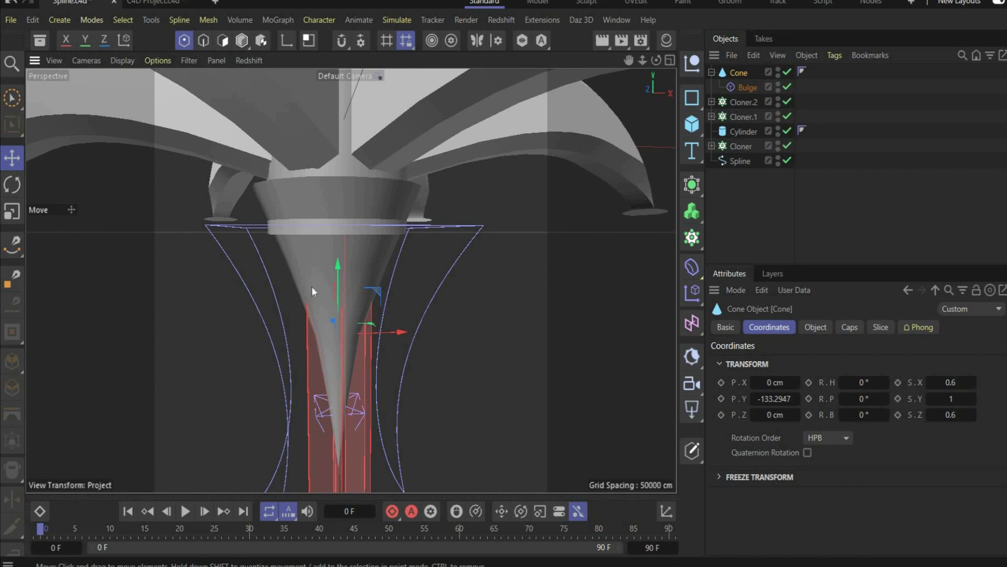
{"action": "scroll", "coordinate": [327, 284], "scroll_direction": "down", "scroll_amount": 10}
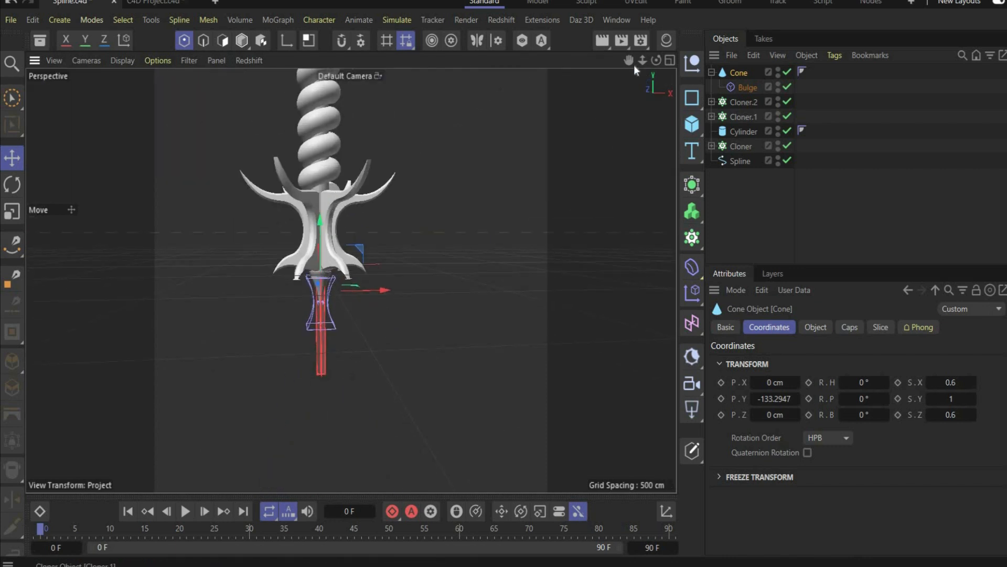
{"action": "key", "text": "h"}
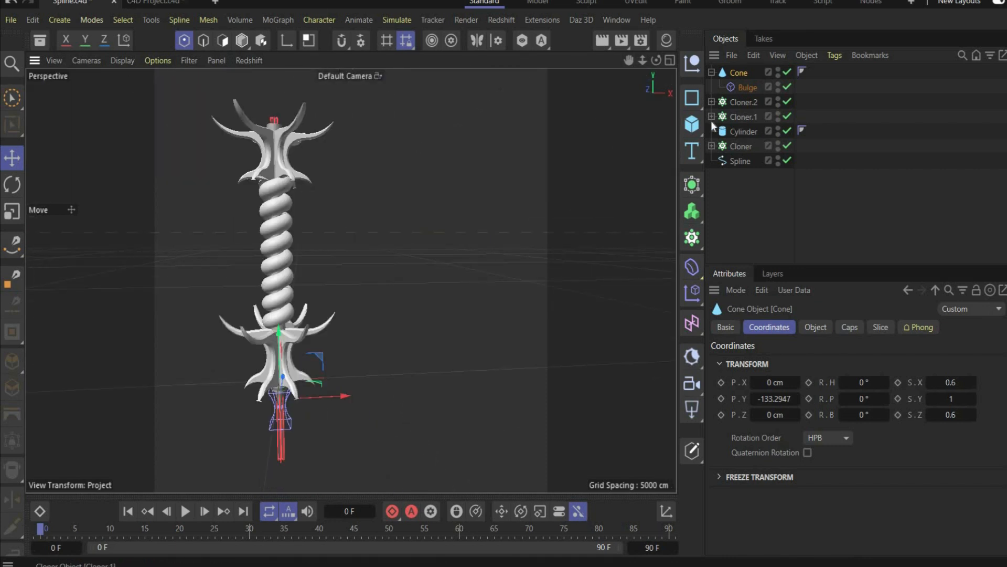
Step: Add a torus and raise it to the upper end of the handle, at about 1617 cm in Y
{"action": "left_click", "coordinate": [693, 123]}
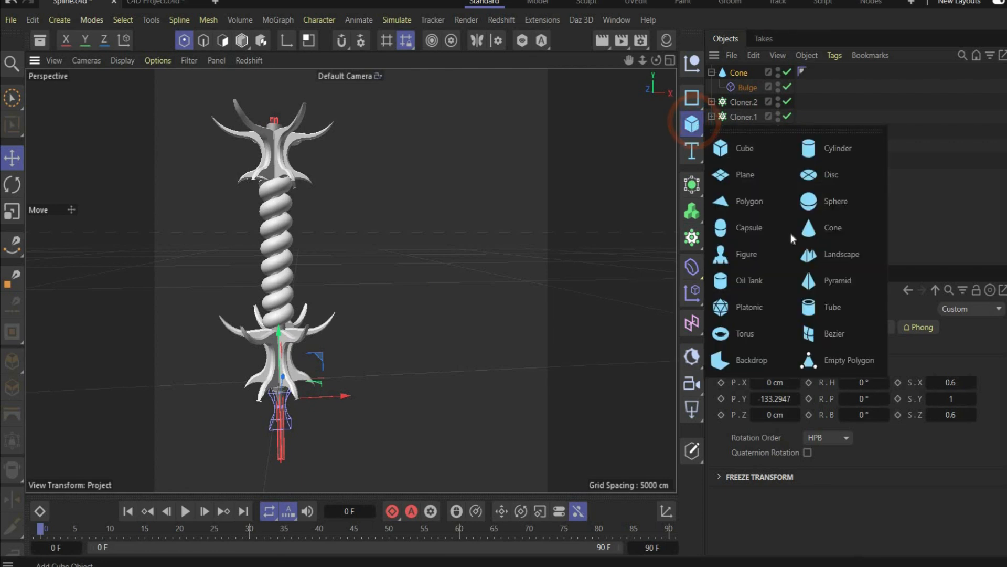
{"action": "left_click", "coordinate": [760, 341]}
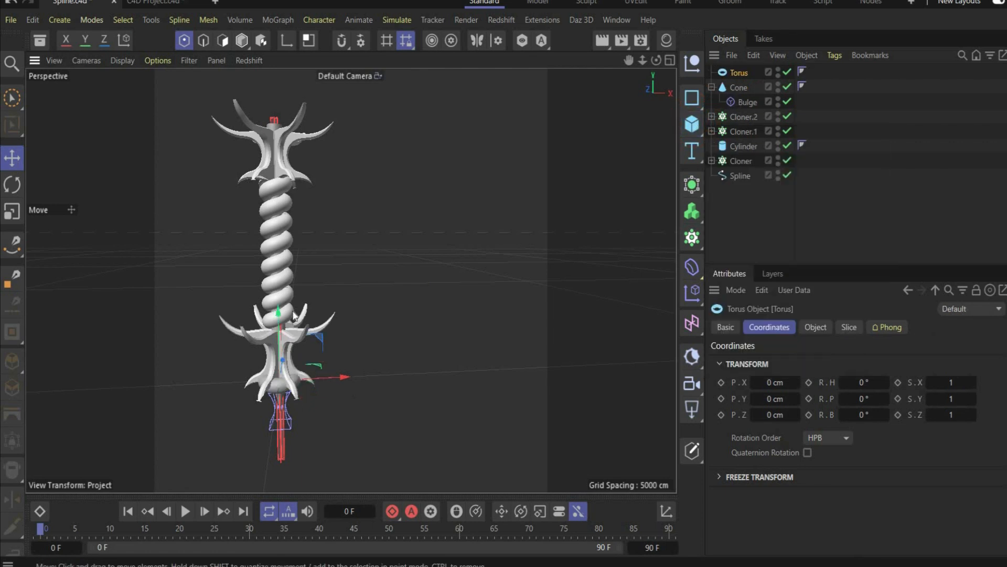
{"action": "left_click_drag", "start_coordinate": [278, 331], "coordinate": [279, 62]}
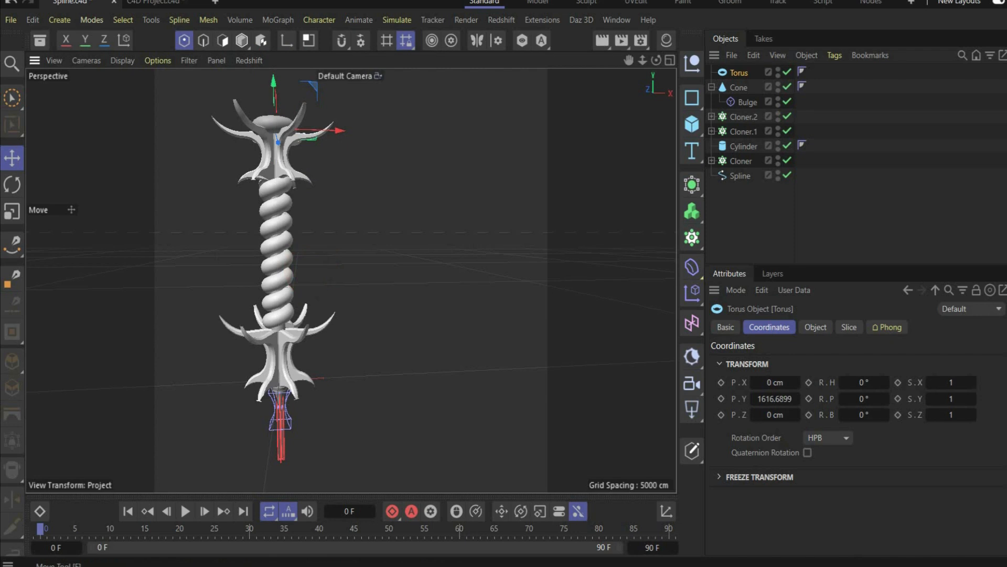
Step: Set the torus ring radius to 96 cm and reduce its pipe radius to form a thin ring
{"action": "left_click", "coordinate": [815, 327]}
{"action": "left_click", "coordinate": [800, 362]}
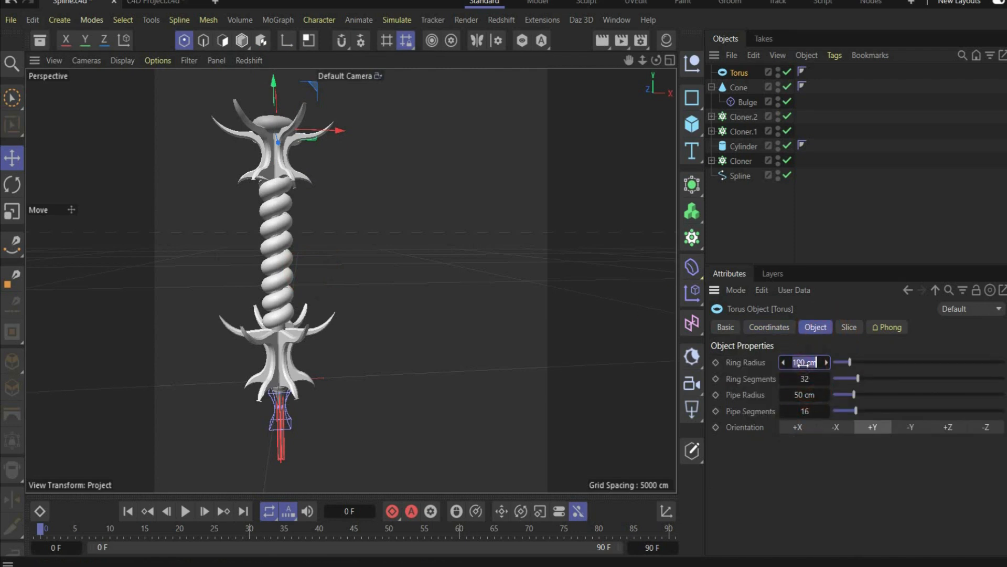
{"action": "type", "text": "96"}
{"action": "left_click_drag", "start_coordinate": [803, 394], "coordinate": [793, 394]}
Step: Set the torus pitch rotation to 90° and adjust its height to about 1623 cm in Y
{"action": "left_click", "coordinate": [769, 327]}
{"action": "left_click", "coordinate": [865, 398]}
{"action": "left_click_drag", "start_coordinate": [864, 399], "coordinate": [876, 399]}
{"action": "type", "text": "90"}
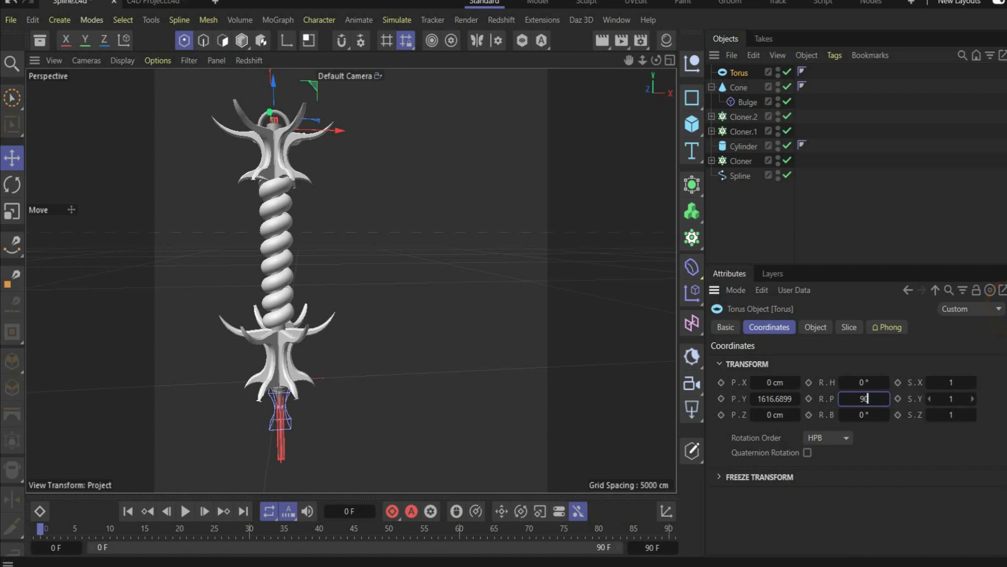
{"action": "left_click_drag", "start_coordinate": [276, 82], "coordinate": [276, 93]}
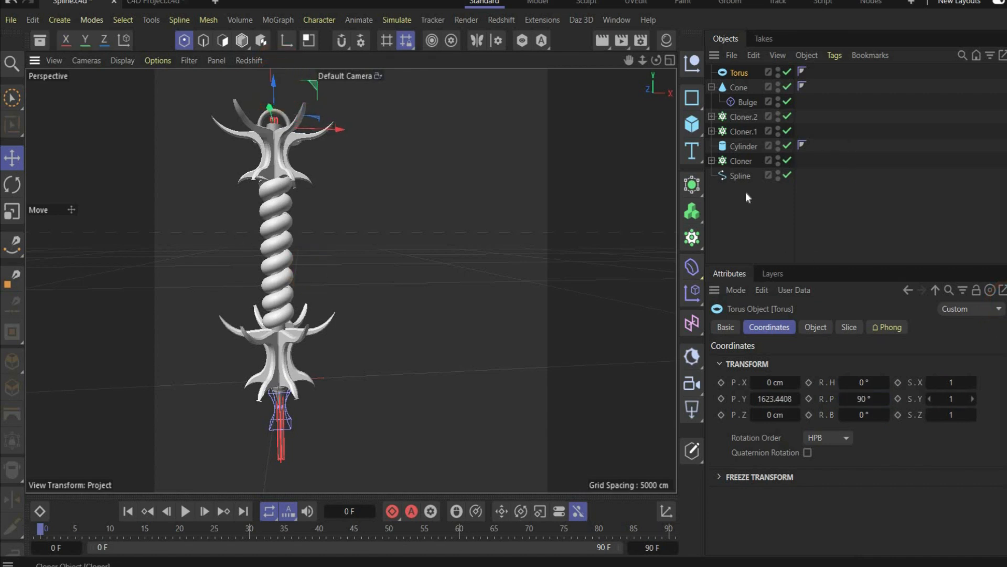
Step: Group all objects from the torus to the spline under a null and rename it Handle
{"action": "left_click", "coordinate": [740, 175]}
{"action": "left_click", "coordinate": [739, 74], "text": "shift"}
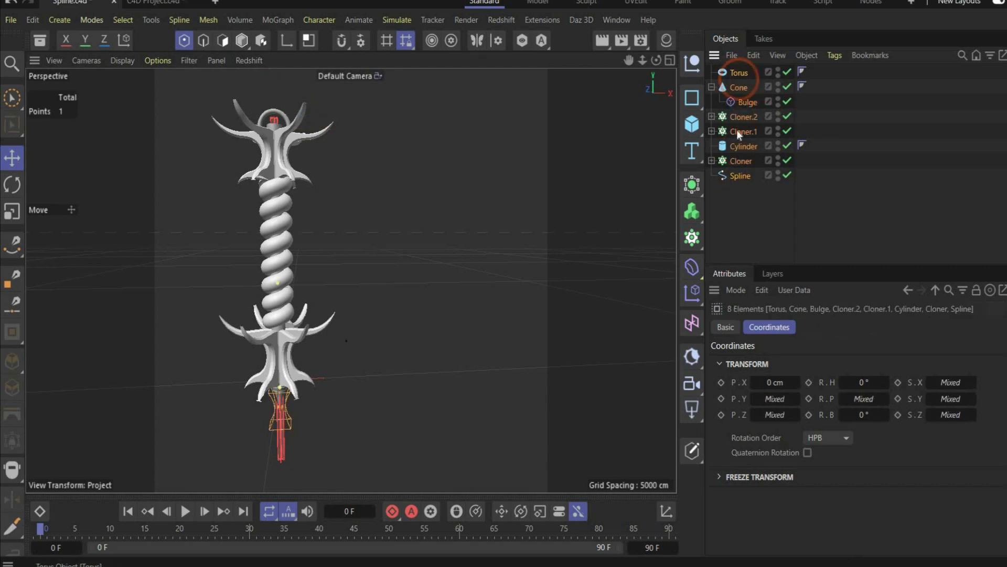
{"action": "right_click", "coordinate": [737, 130]}
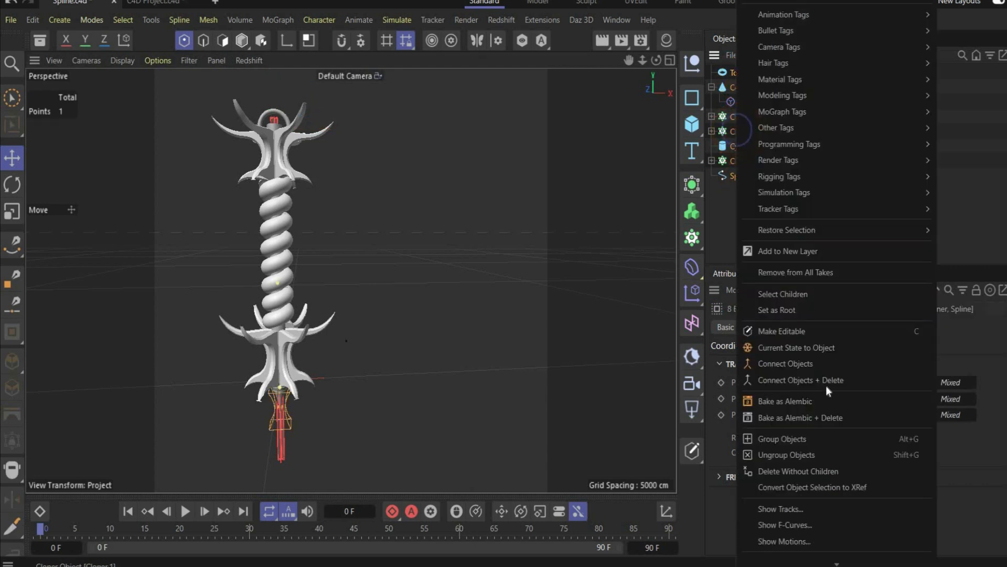
{"action": "left_click", "coordinate": [845, 432]}
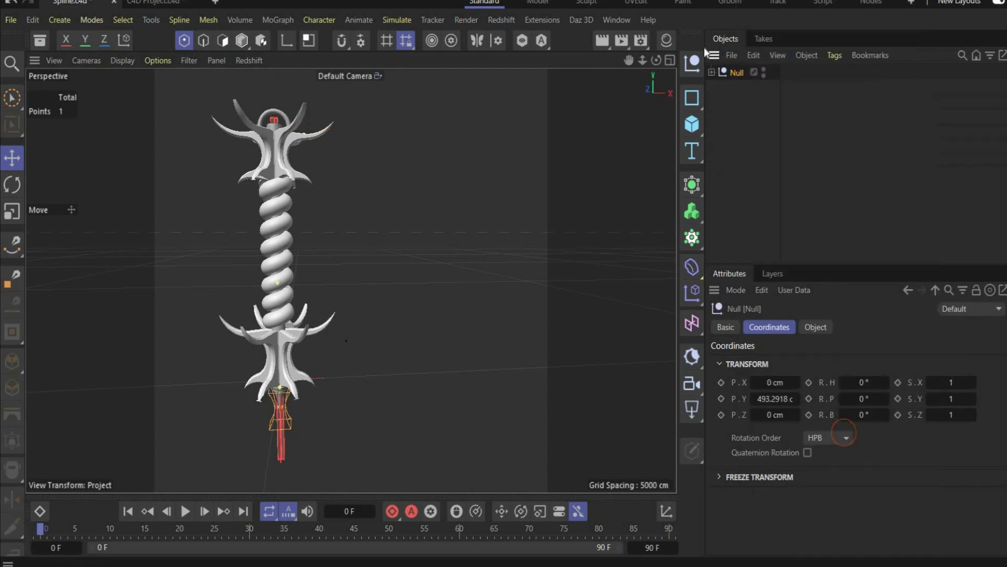
{"action": "double_click", "coordinate": [735, 78]}
{"action": "type", "text": "Har"}
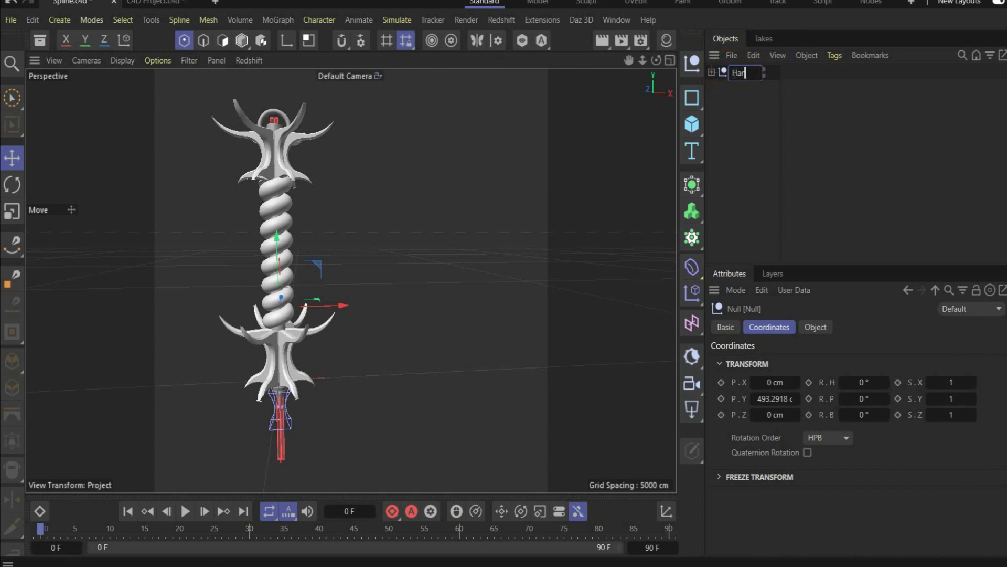
{"action": "type", "text": "dle"}
{"action": "key", "text": "Return"}
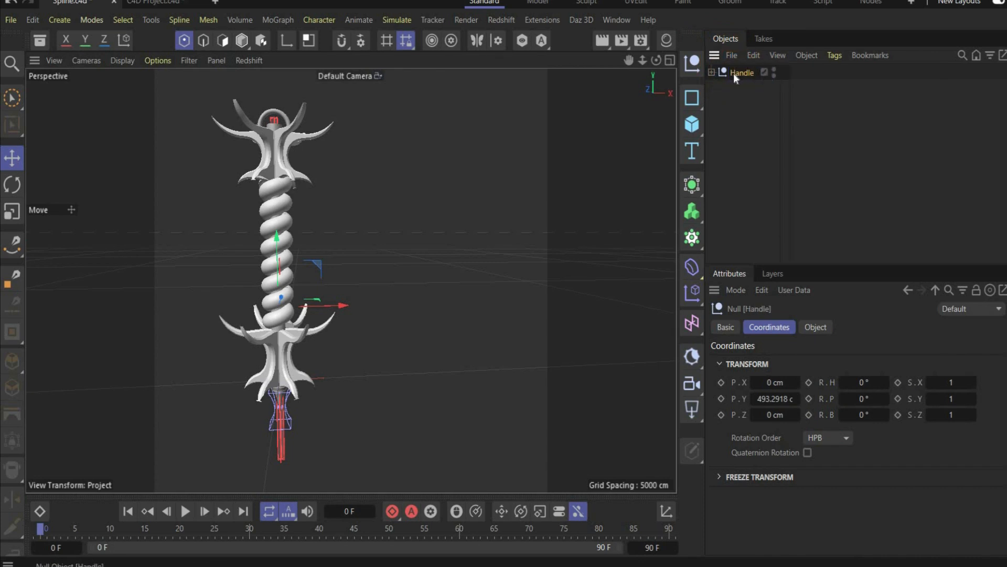
Step: Hide the Handle group in the viewport and render, and check the flail reference artwork
{"action": "left_click", "coordinate": [774, 70], "text": "ctrl"}
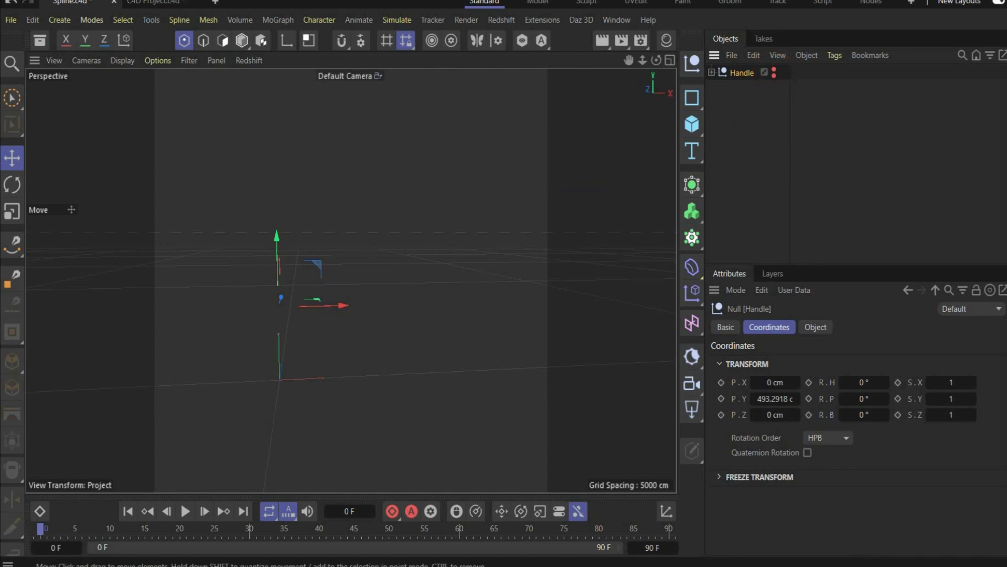
{"action": "left_click", "coordinate": [631, 561]}
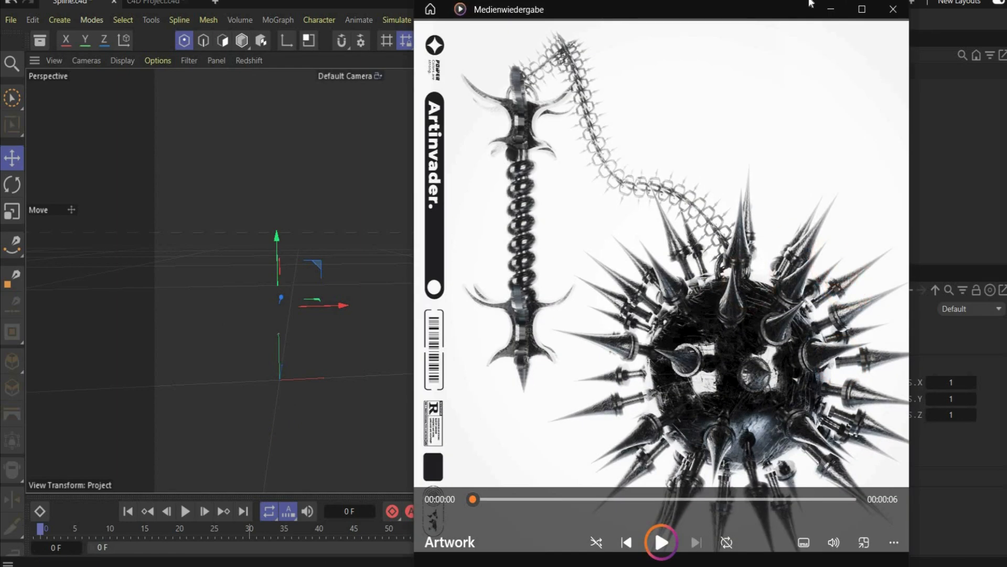
{"action": "left_click", "coordinate": [838, 10]}
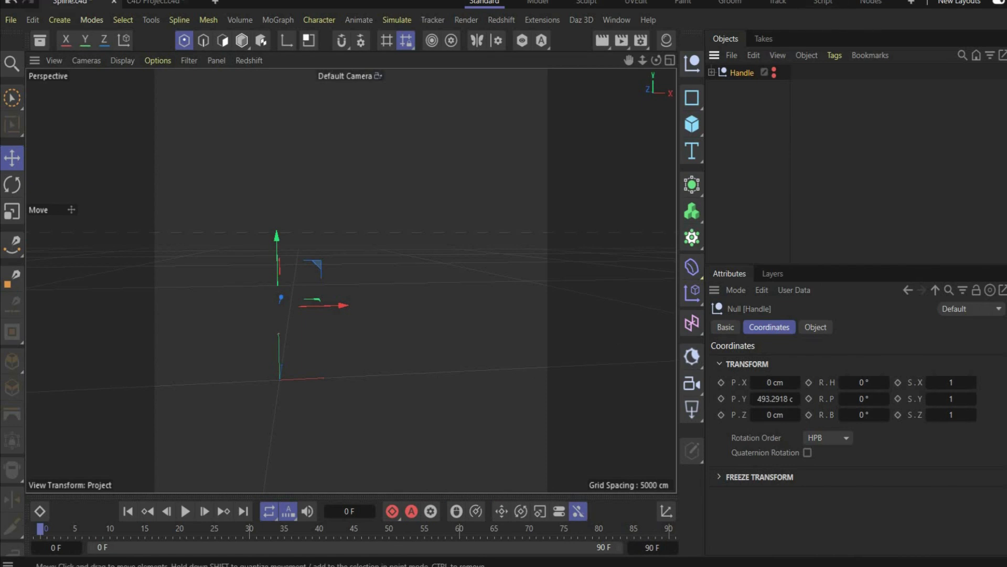
Step: Duplicate the Handle group's cone to the top level of the hierarchy and open the copy's object properties
{"action": "left_click", "coordinate": [712, 72]}
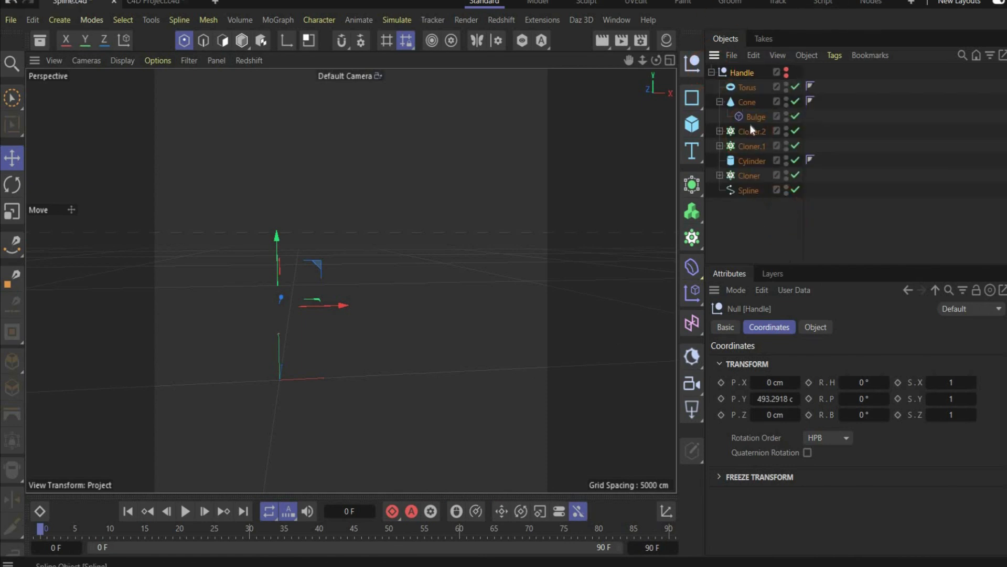
{"action": "left_click", "coordinate": [720, 101]}
{"action": "left_click", "coordinate": [747, 102]}
{"action": "left_click_drag", "start_coordinate": [748, 102], "coordinate": [744, 70], "text": "ctrl"}
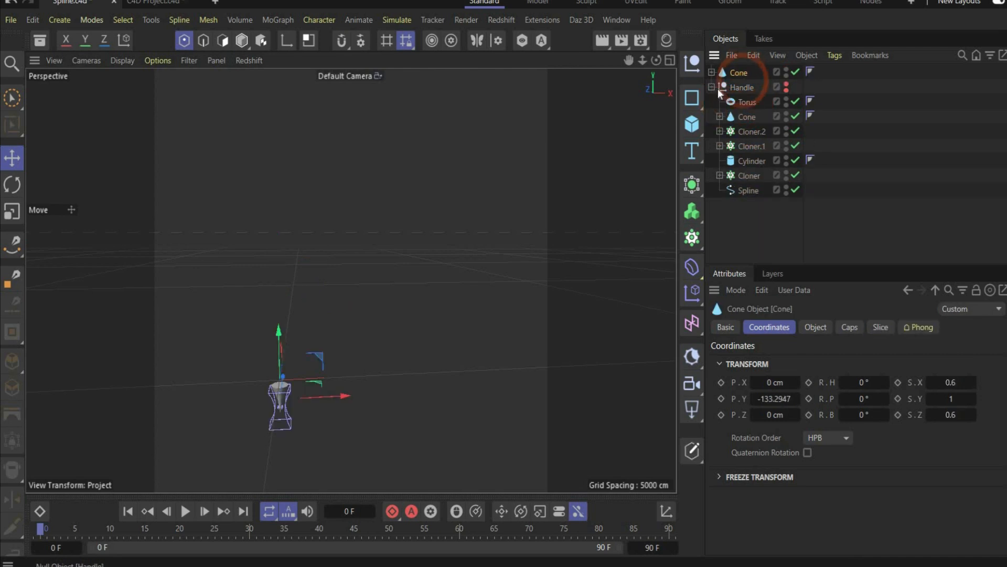
{"action": "left_click", "coordinate": [712, 87]}
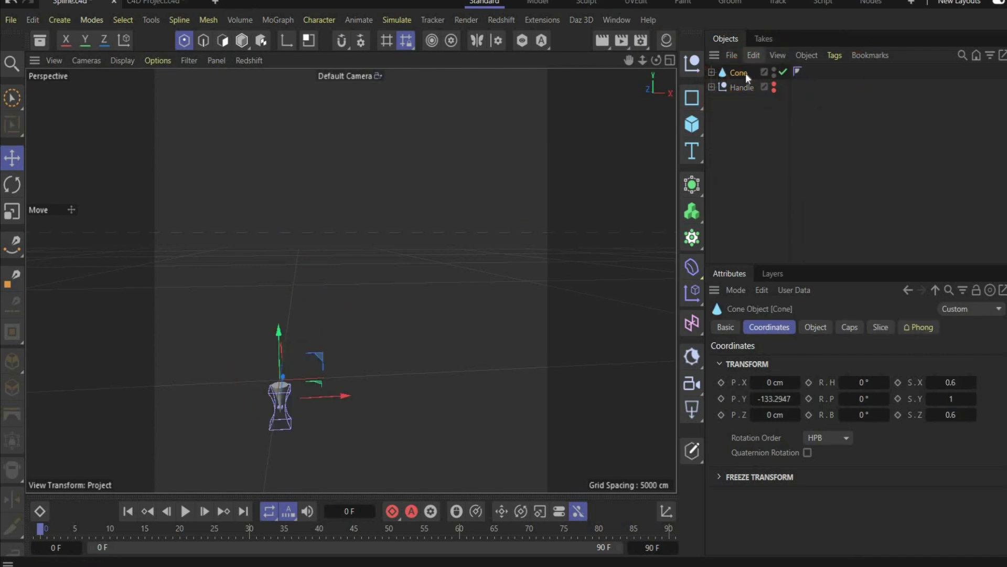
{"action": "left_click", "coordinate": [816, 327]}
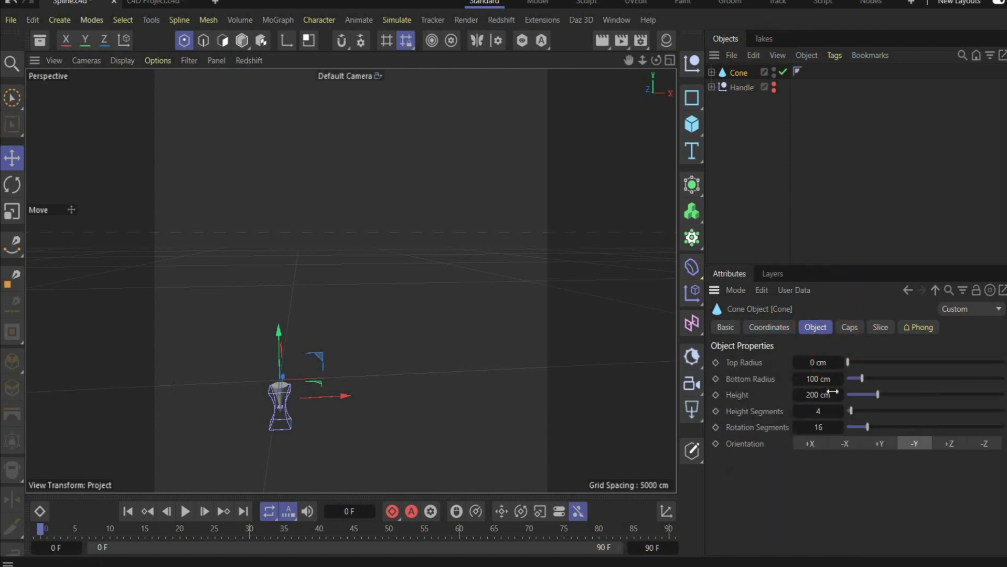
Step: Set the cone's height to 405 cm, height segments to 37, rotation segments to 39 and orientation to +Y
{"action": "double_click", "coordinate": [813, 396]}
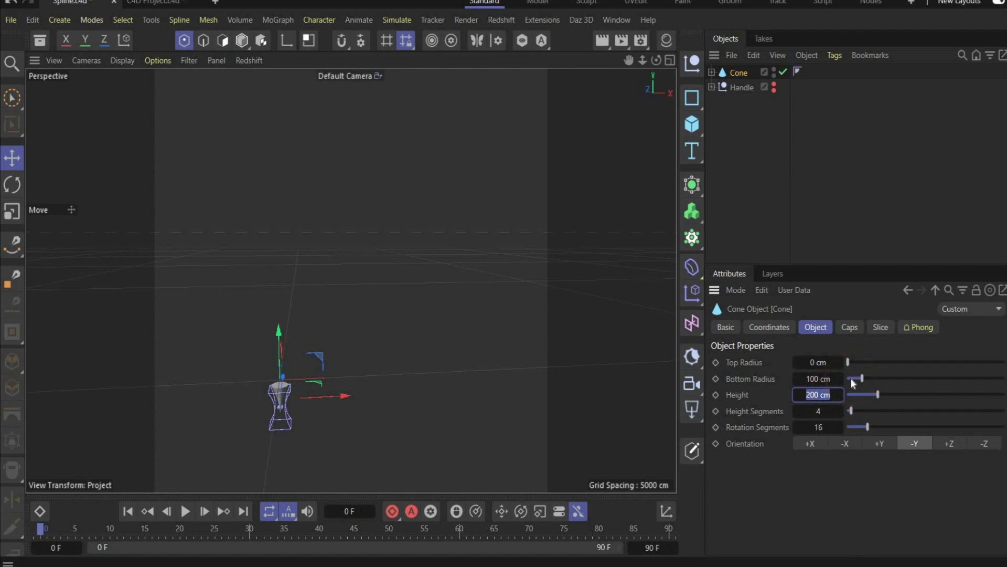
{"action": "left_click_drag", "start_coordinate": [850, 411], "coordinate": [904, 411]}
{"action": "left_click_drag", "start_coordinate": [867, 427], "coordinate": [905, 427]}
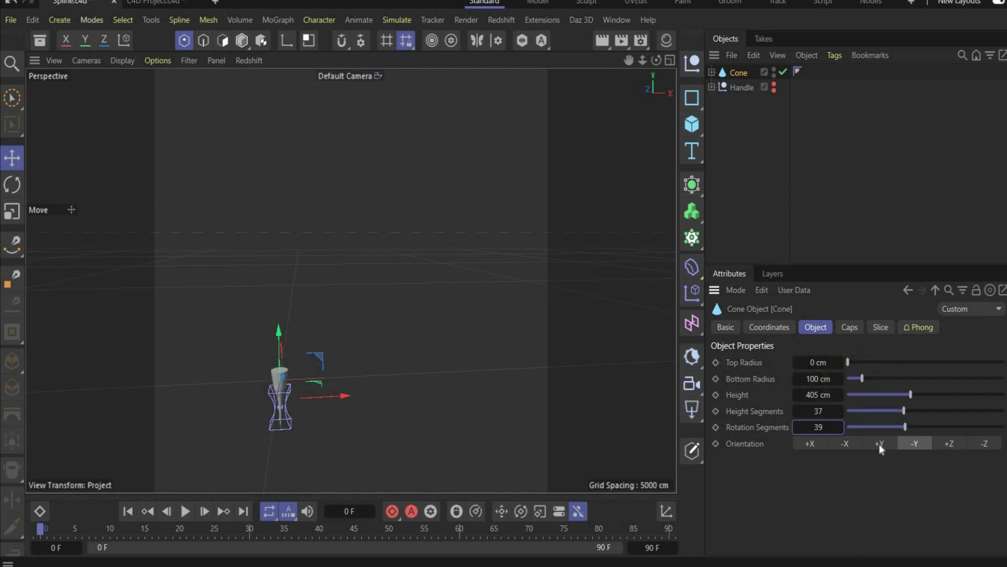
{"action": "left_click", "coordinate": [880, 444]}
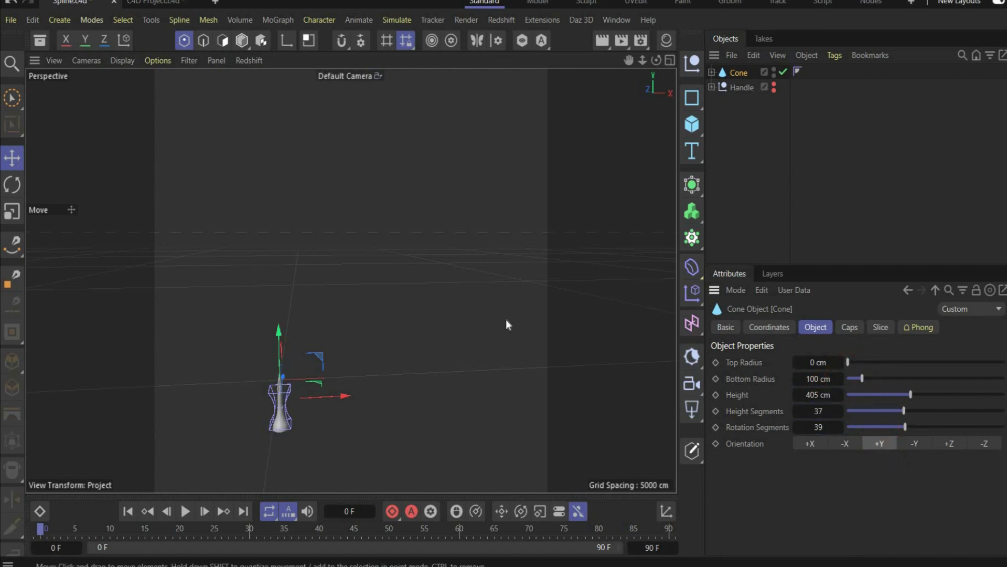
Step: Set the cone's Bulge deformer size to 100 × 350 × 200 cm and raise it to about 26 cm in Y
{"action": "left_click", "coordinate": [712, 72]}
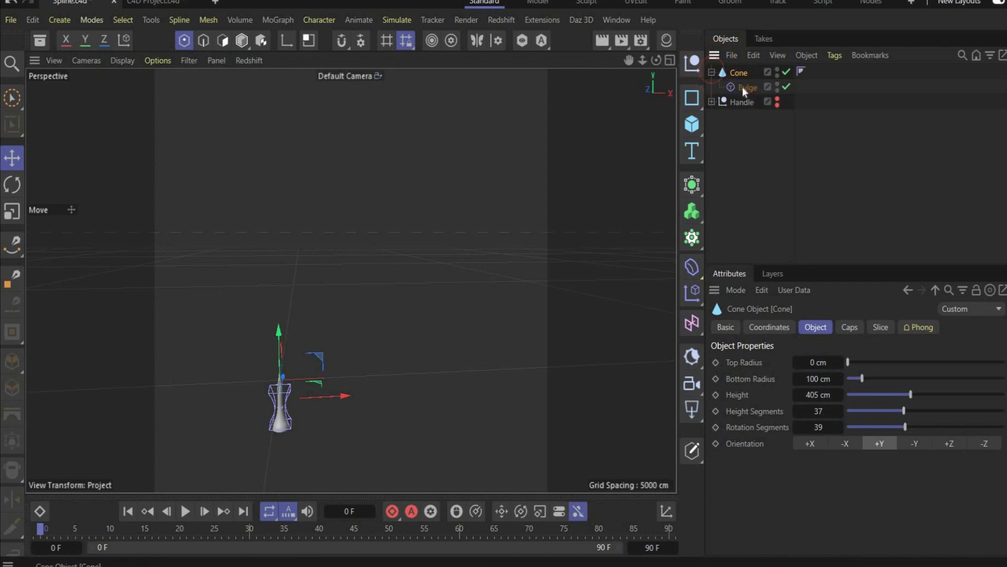
{"action": "left_click", "coordinate": [741, 87]}
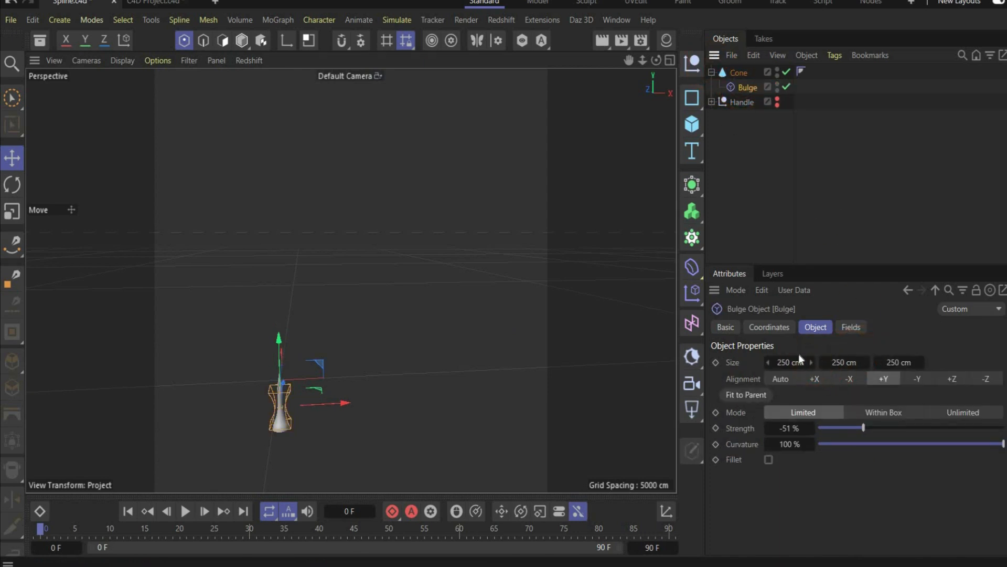
{"action": "left_click", "coordinate": [789, 362]}
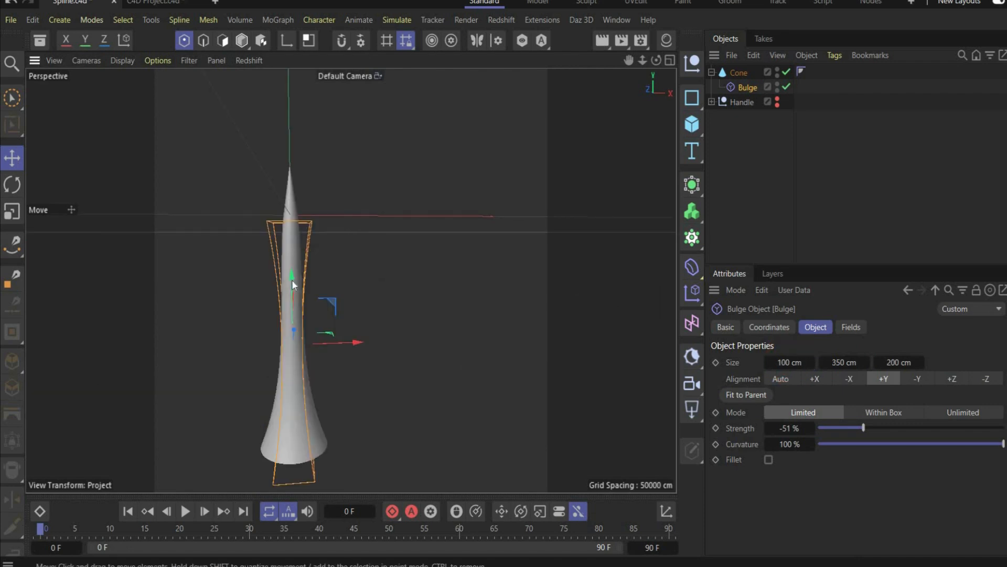
{"action": "left_click_drag", "start_coordinate": [294, 260], "coordinate": [317, 157]}
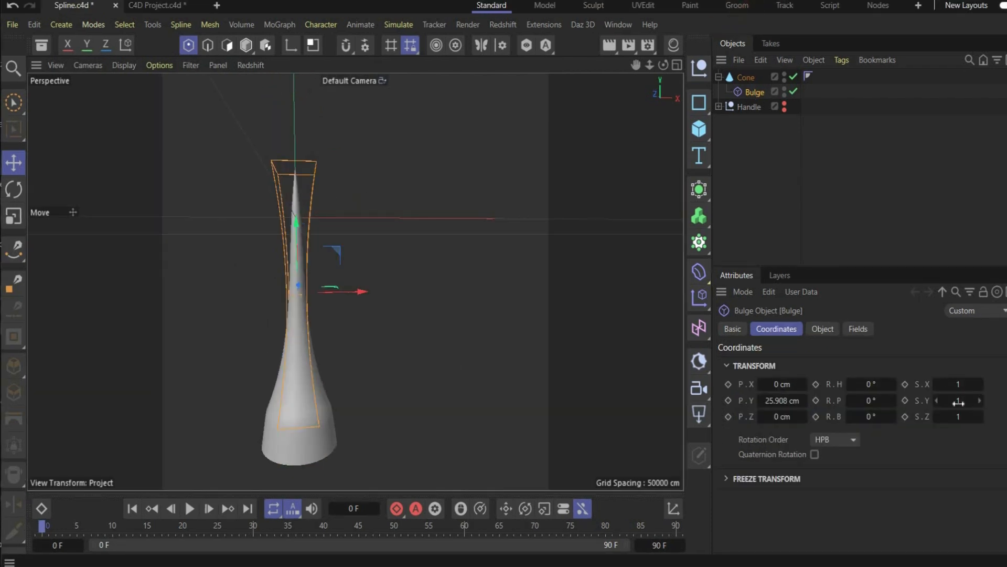
Step: Stretch the Bulge deformer to a Y scale of 2.03 and raise it to about 160 cm in Y
{"action": "left_click", "coordinate": [959, 402]}
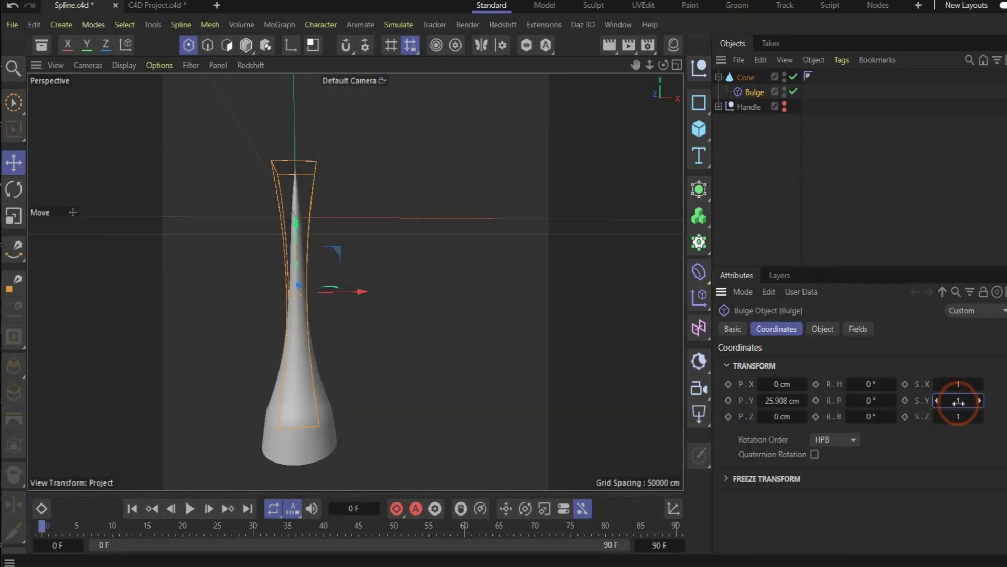
{"action": "left_click_drag", "start_coordinate": [959, 401], "coordinate": [985, 401]}
{"action": "left_click_drag", "start_coordinate": [301, 212], "coordinate": [298, 169]}
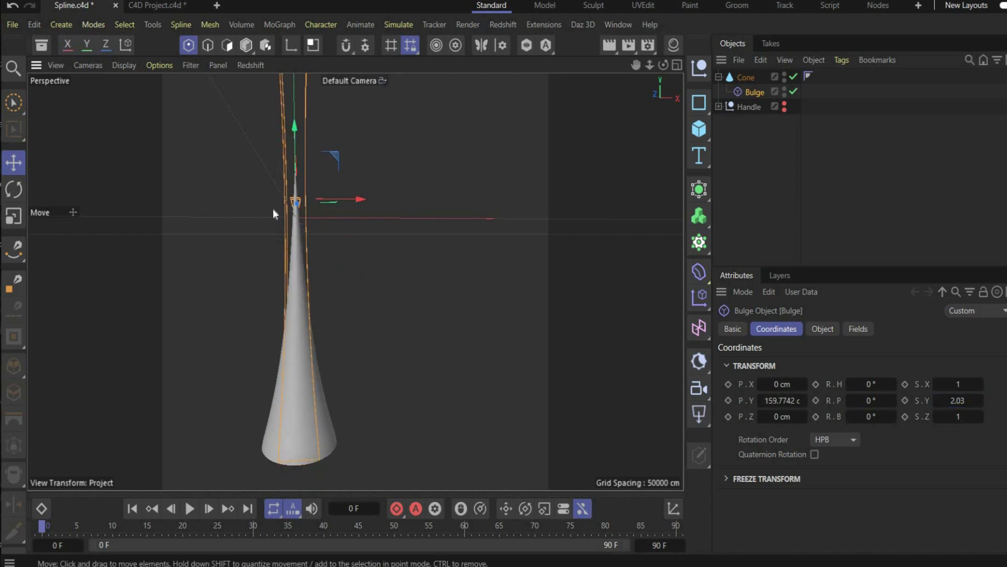
{"action": "scroll", "coordinate": [273, 213], "scroll_direction": "down", "scroll_amount": 5}
{"action": "scroll", "coordinate": [284, 244], "scroll_direction": "up", "scroll_amount": 5}
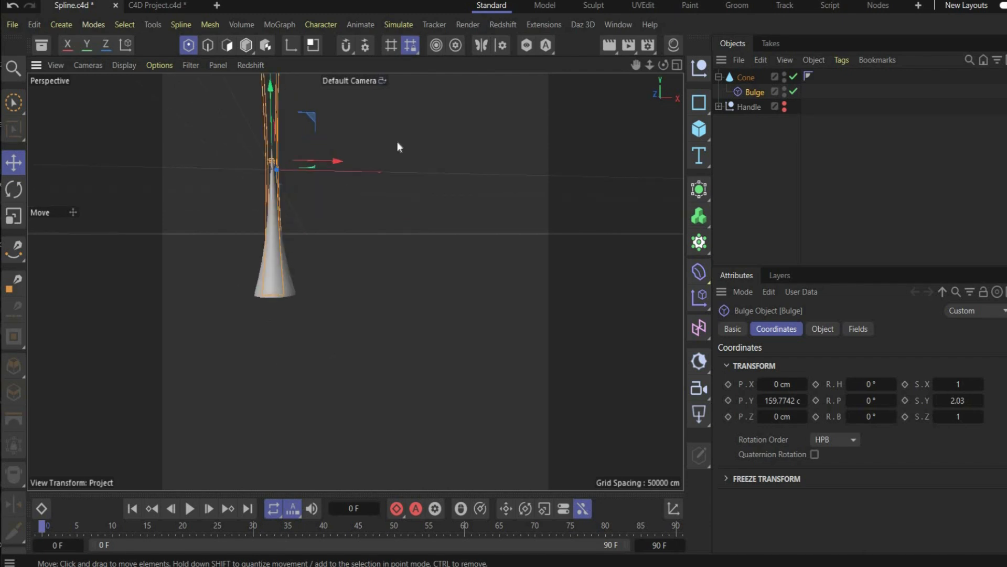
Step: Build a stepped base beneath the cone from five stacked cylinders, including flat discs scaled 1.4 in X and Z and 0.06 in Y
{"action": "left_click", "coordinate": [719, 77]}
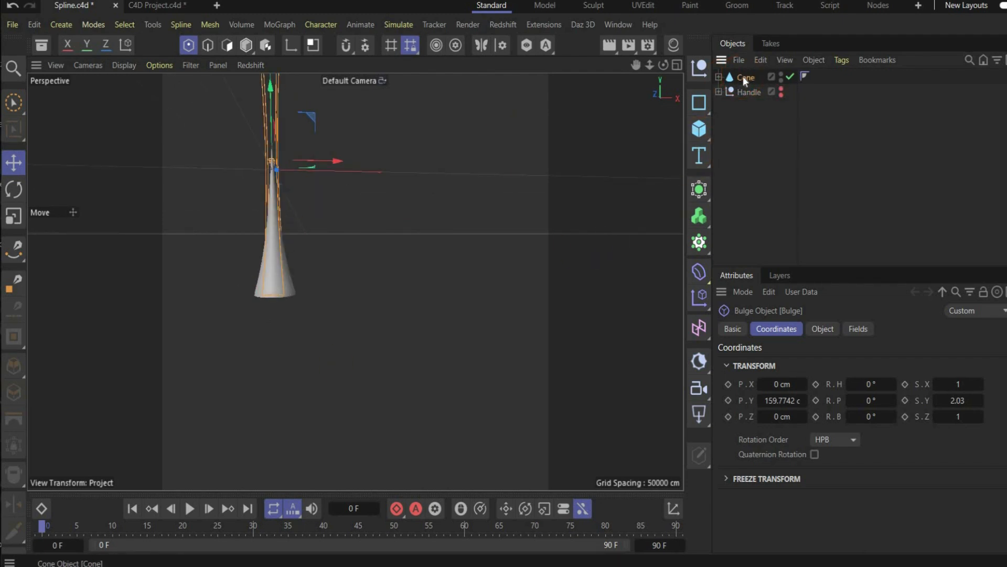
{"action": "left_click", "coordinate": [745, 77]}
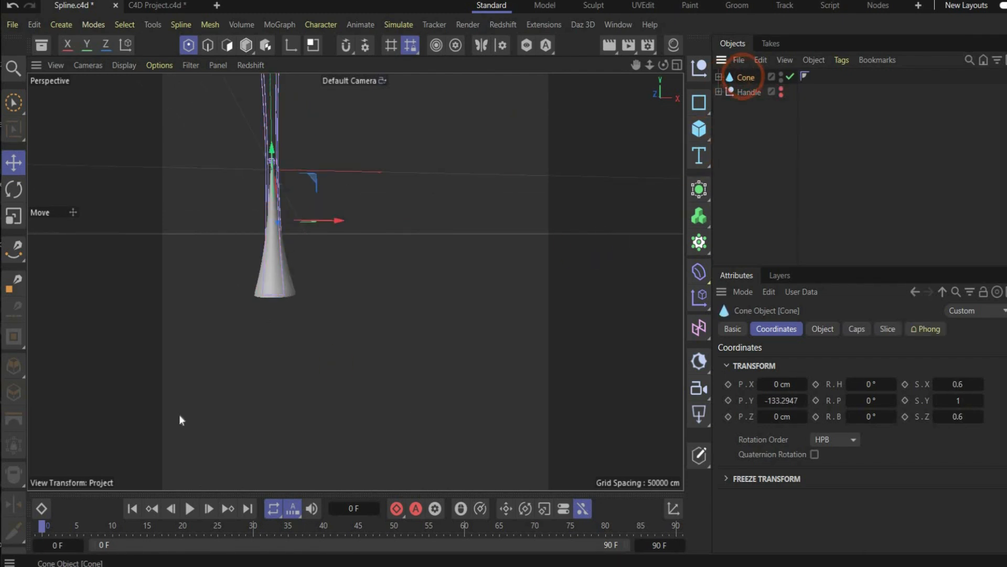
{"action": "left_click", "coordinate": [705, 123]}
{"action": "left_click", "coordinate": [870, 149]}
{"action": "left_click_drag", "start_coordinate": [273, 97], "coordinate": [283, 246]}
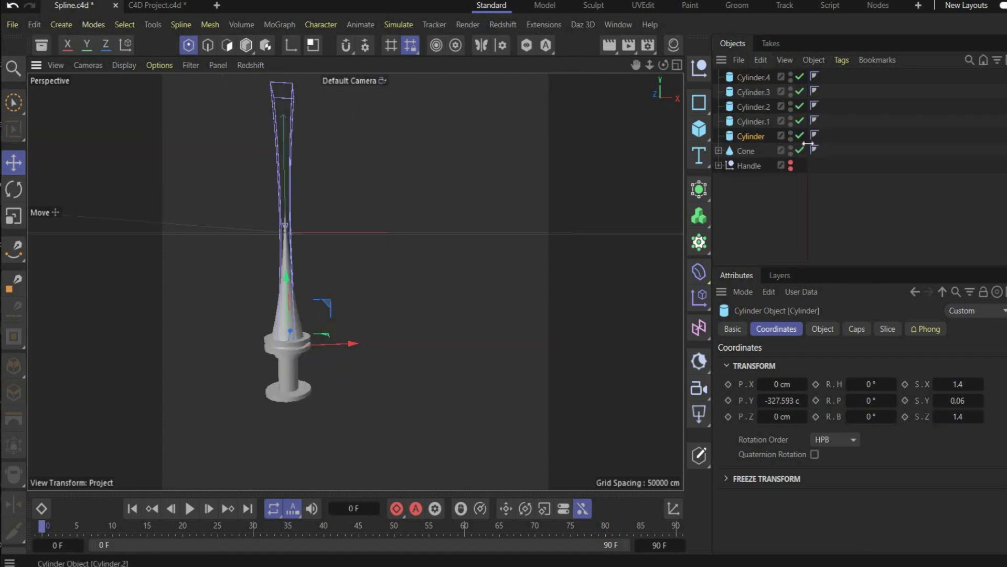
Step: Group the five cylinders and the cone under a null and rename it Spike
{"action": "left_click", "coordinate": [758, 153]}
{"action": "left_click", "coordinate": [751, 79], "text": "shift"}
{"action": "right_click", "coordinate": [751, 78]}
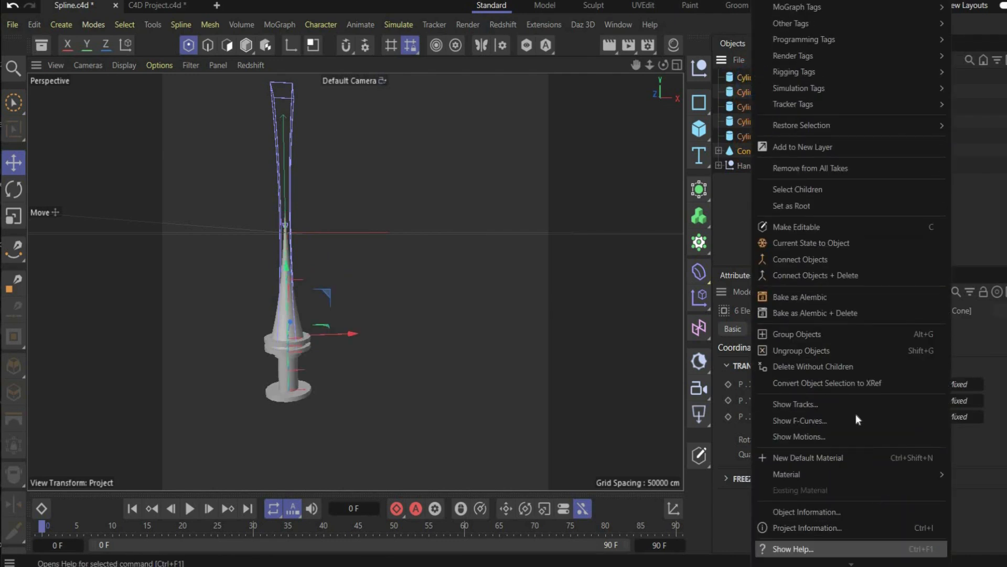
{"action": "left_click", "coordinate": [797, 334]}
{"action": "double_click", "coordinate": [744, 78]}
{"action": "type", "text": "Spike"}
{"action": "key", "text": "Return"}
Step: Duplicate the Spike group and merge all the copy's child objects into one mesh with Connect Objects + Delete
{"action": "left_click", "coordinate": [744, 77]}
{"action": "key", "text": "ctrl+c"}
{"action": "key", "text": "ctrl+v"}
{"action": "left_click", "coordinate": [719, 77]}
{"action": "left_click", "coordinate": [754, 165]}
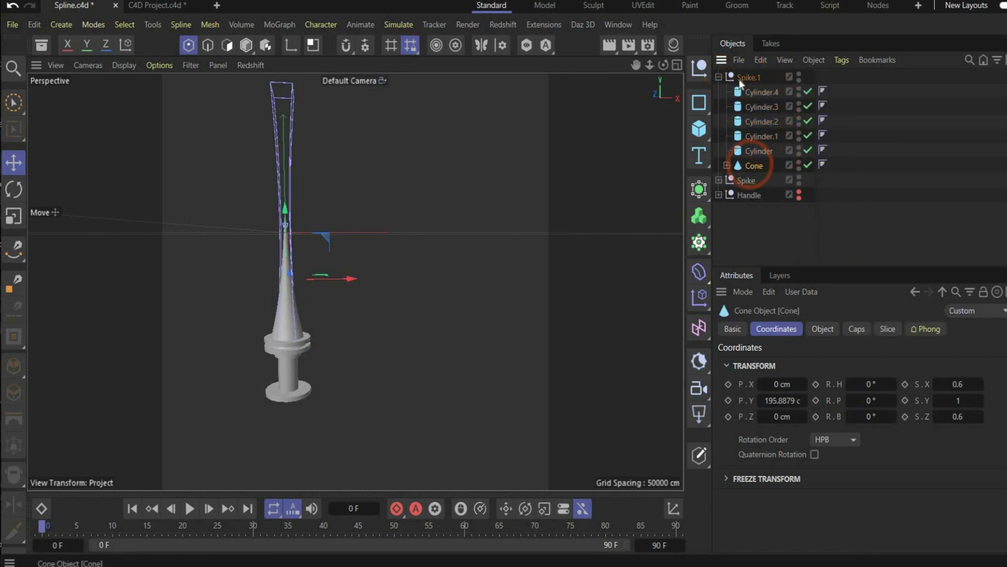
{"action": "left_click", "coordinate": [767, 95], "text": "shift"}
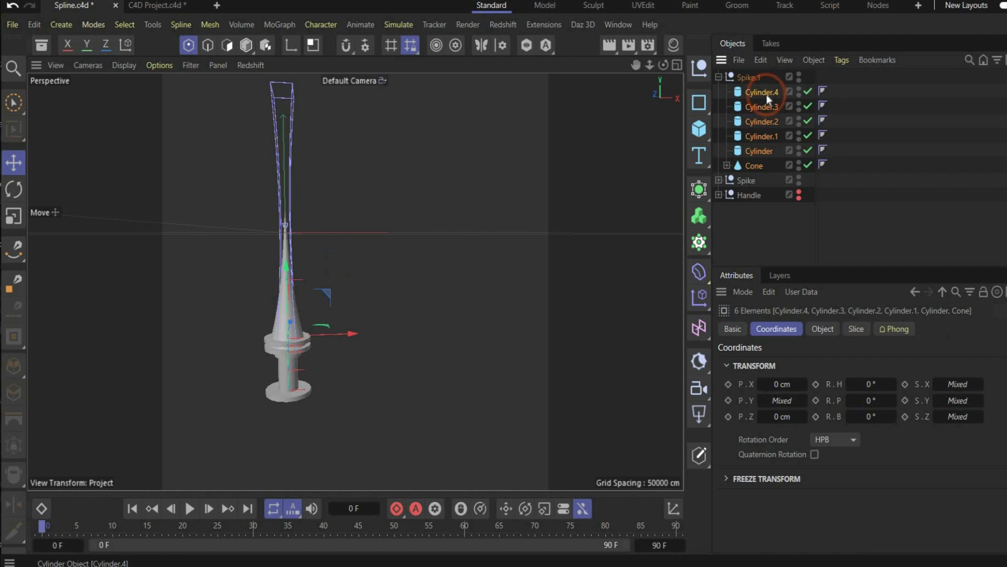
{"action": "right_click", "coordinate": [767, 95]}
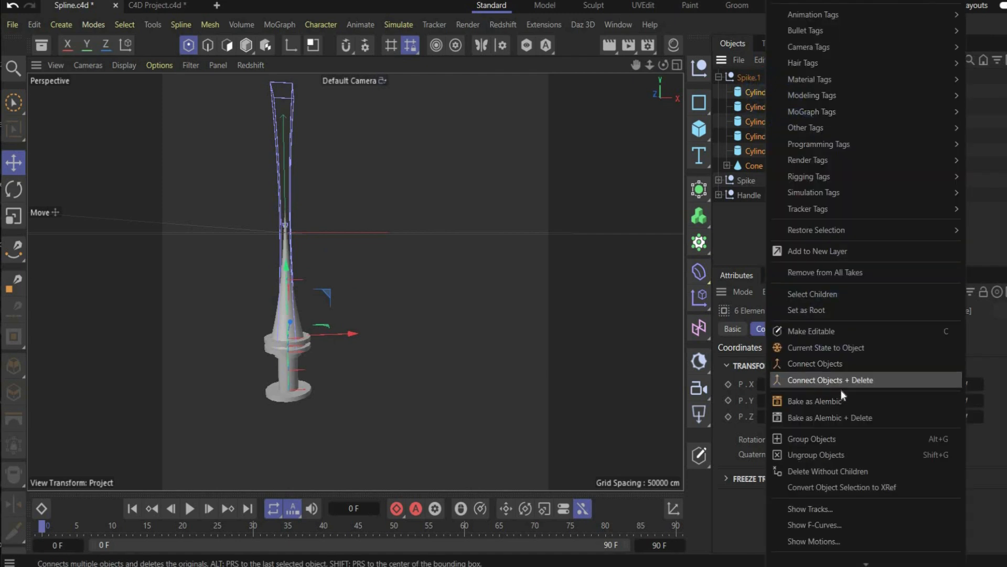
{"action": "left_click", "coordinate": [844, 384]}
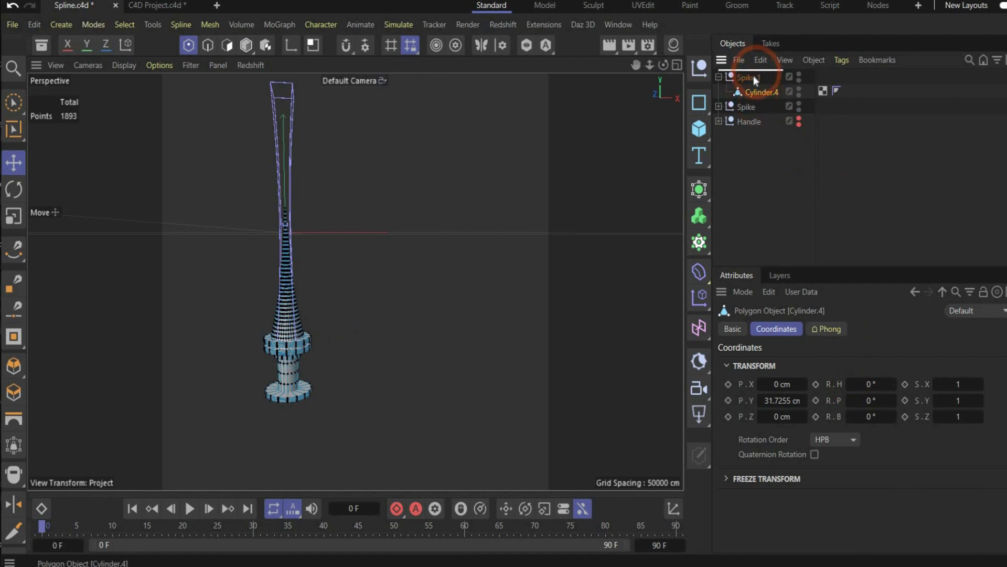
Step: Move the merged spike mesh to the top level, delete its empty parent null and hide the original Spike group
{"action": "left_click", "coordinate": [748, 92]}
{"action": "key", "text": "Delete"}
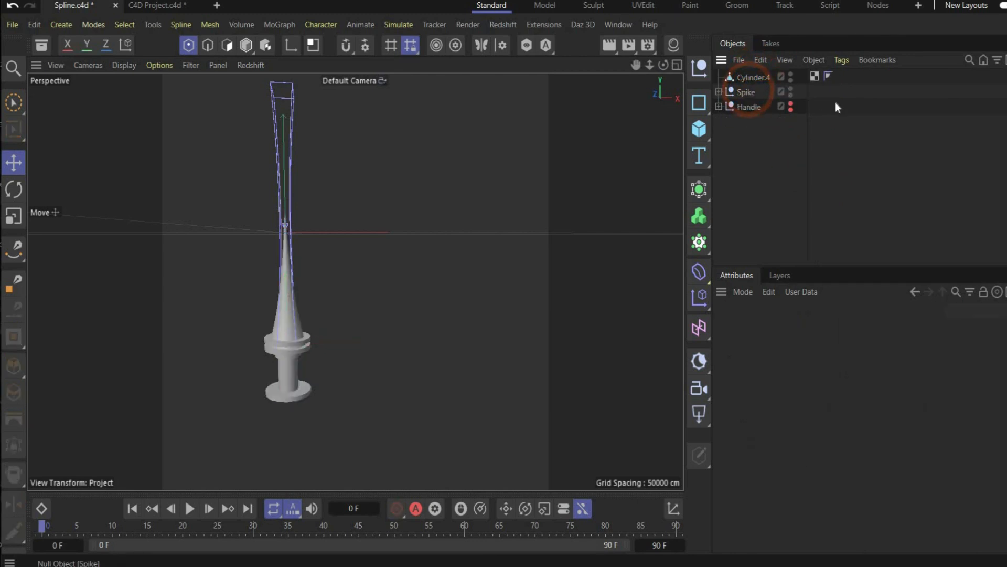
{"action": "left_click", "coordinate": [790, 90]}
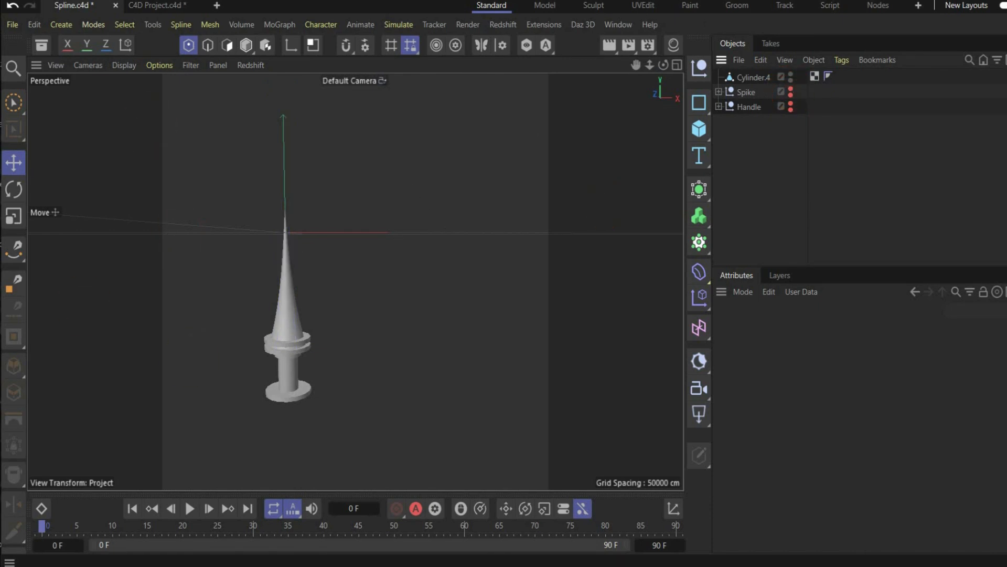
Step: Add a sphere with a radius of 500 cm
{"action": "left_click", "coordinate": [705, 131]}
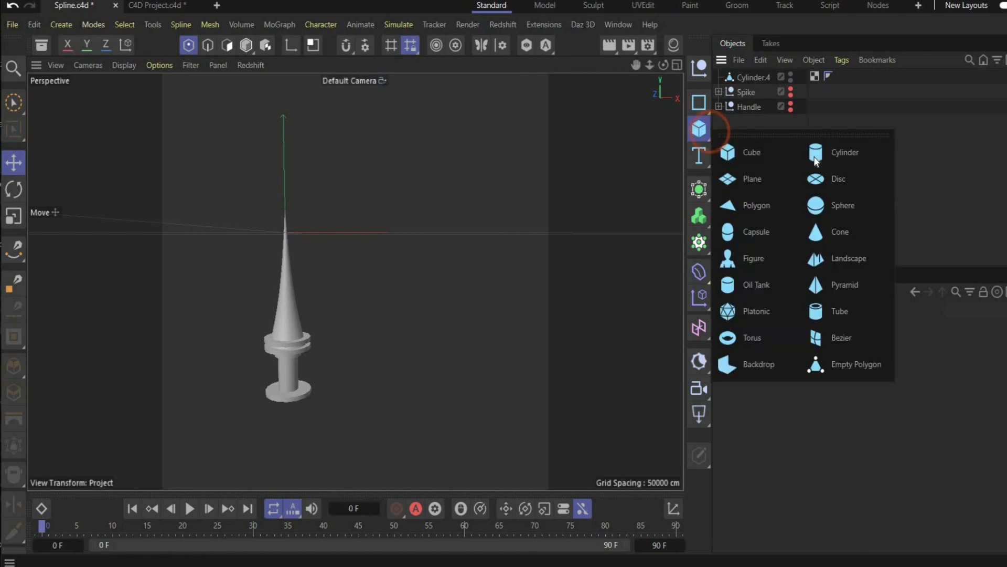
{"action": "left_click", "coordinate": [819, 206]}
{"action": "left_click", "coordinate": [823, 328]}
{"action": "double_click", "coordinate": [811, 363]}
{"action": "type", "text": "500"}
{"action": "key", "text": "Return"}
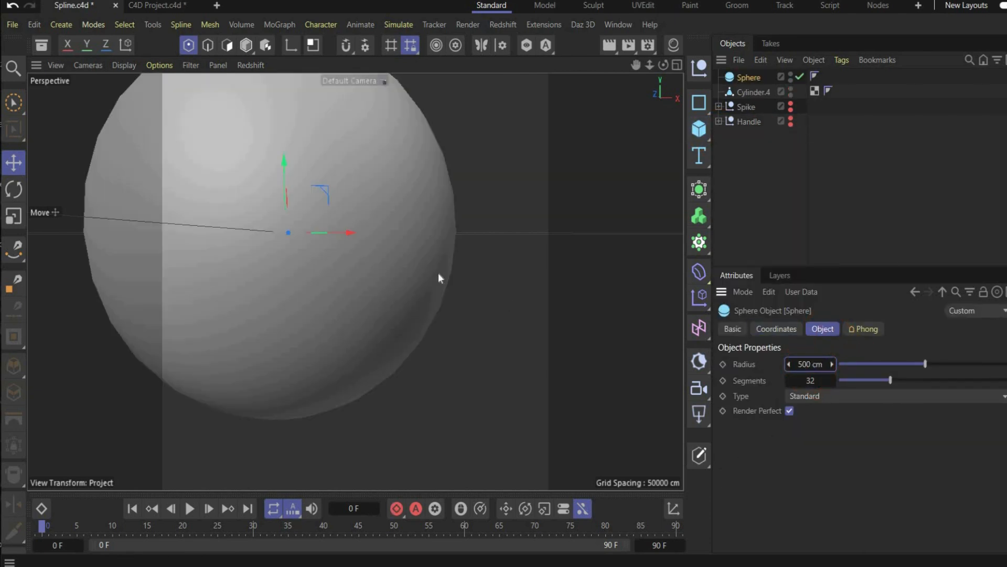
Step: Set the sphere's segments to 16 and its type to Octahedron
{"action": "key", "text": "h"}
{"action": "double_click", "coordinate": [810, 380]}
{"action": "type", "text": "16"}
{"action": "key", "text": "Return"}
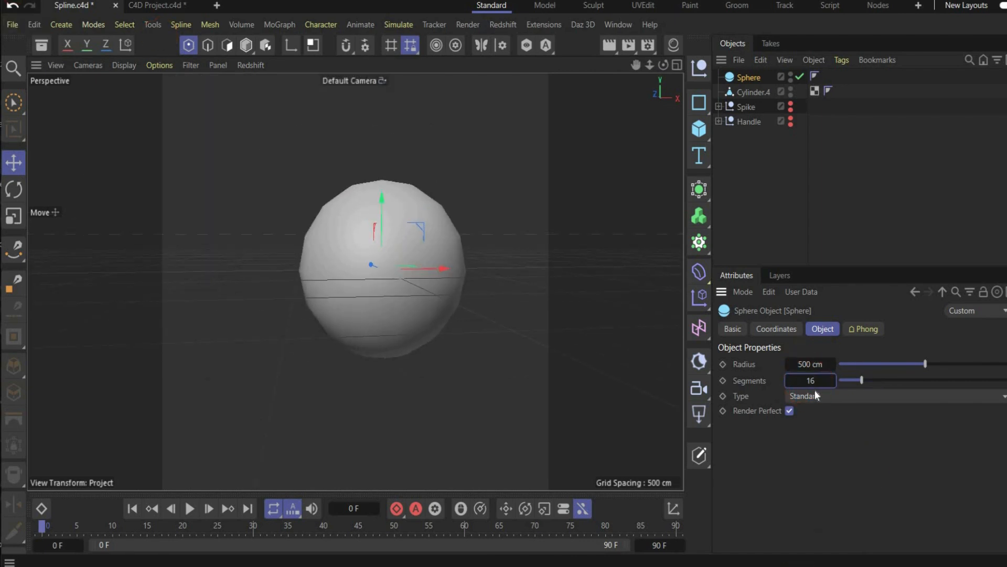
{"action": "left_click", "coordinate": [815, 395]}
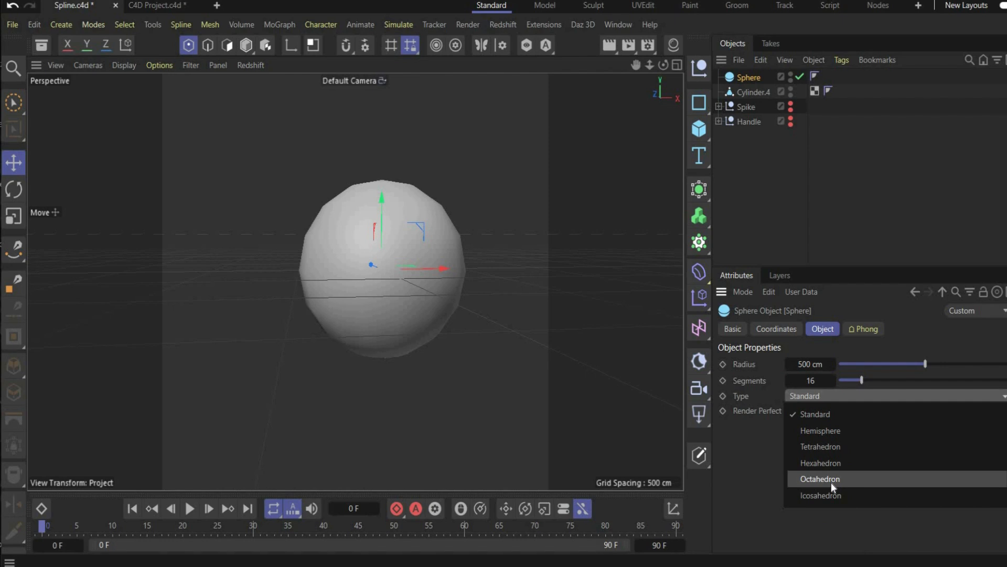
{"action": "left_click", "coordinate": [831, 480]}
Step: Clone the merged spike mesh onto the sphere with a Cloner in Object mode, using Vertex distribution
{"action": "left_click", "coordinate": [699, 242]}
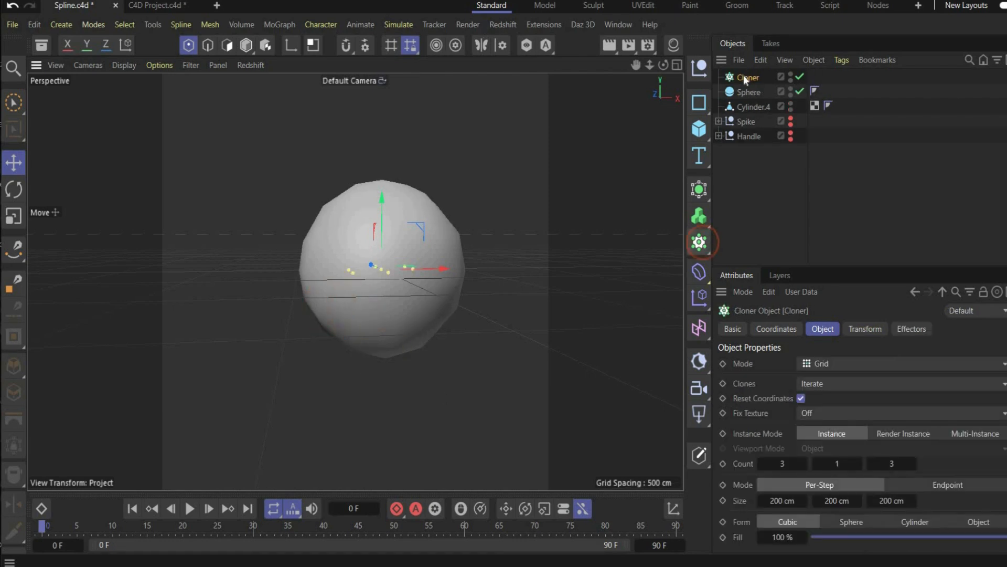
{"action": "left_click_drag", "start_coordinate": [757, 107], "coordinate": [756, 77]}
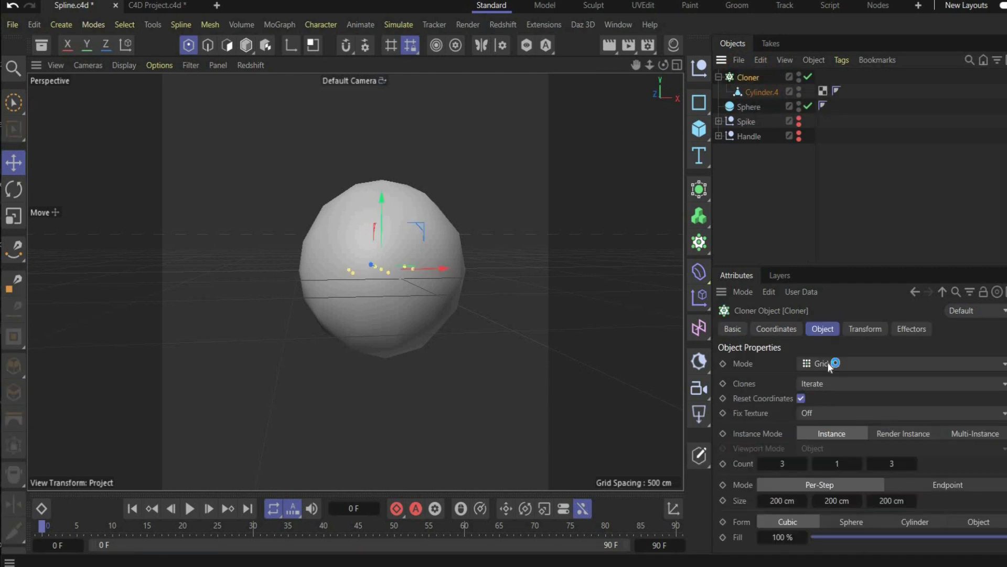
{"action": "left_click", "coordinate": [839, 363]}
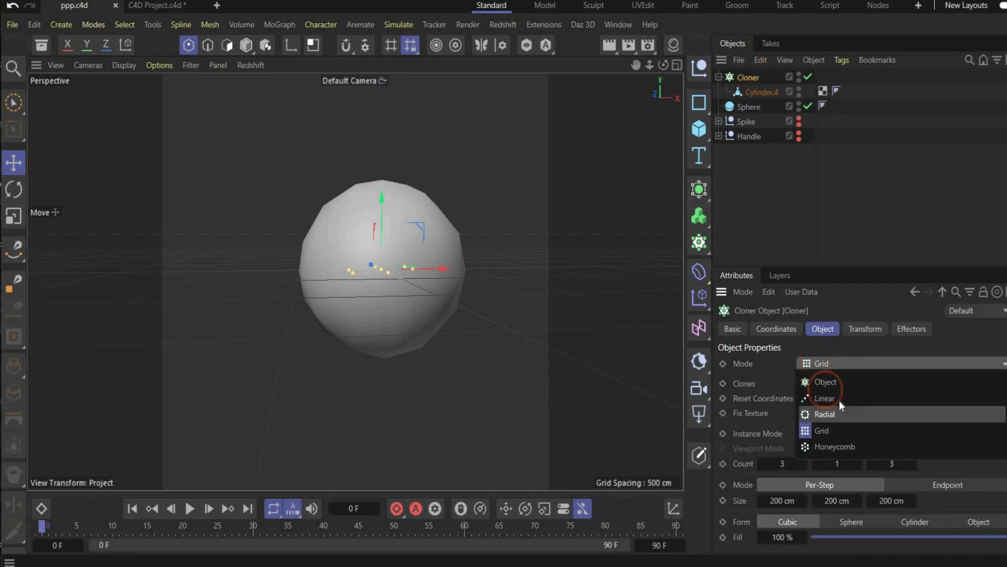
{"action": "left_click", "coordinate": [836, 386]}
{"action": "left_click_drag", "start_coordinate": [756, 106], "coordinate": [808, 464]}
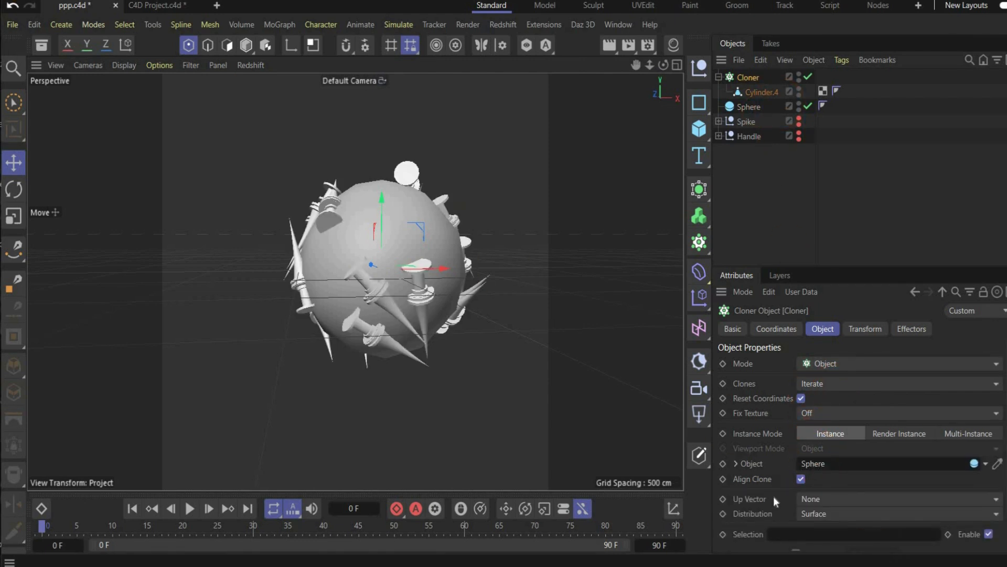
{"action": "scroll", "coordinate": [773, 496], "scroll_direction": "down", "scroll_amount": 2}
{"action": "left_click", "coordinate": [811, 465]}
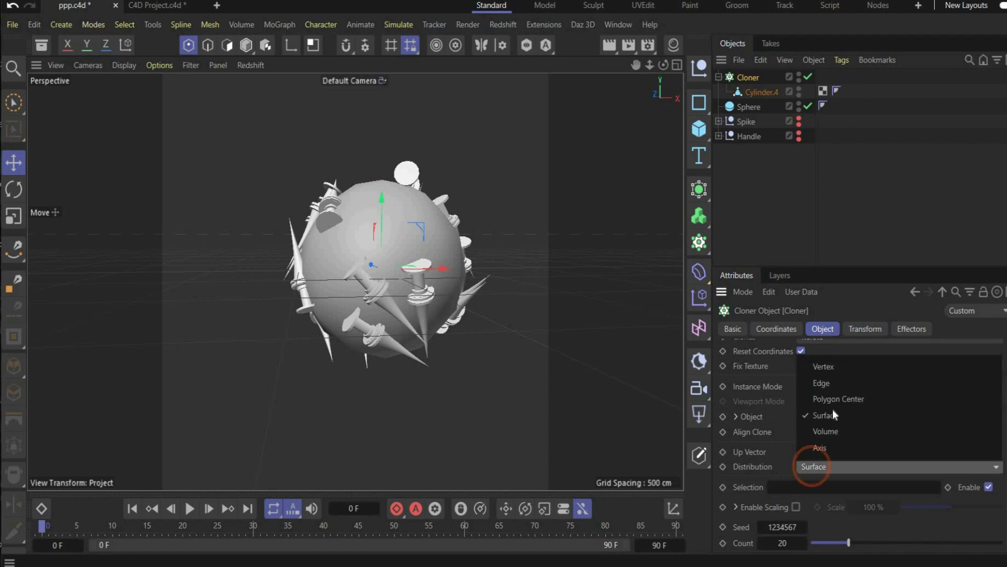
{"action": "left_click", "coordinate": [829, 366]}
Step: Set the Cloner's transform pitch rotation to -90° and its X scale to 0.6
{"action": "left_click", "coordinate": [865, 328]}
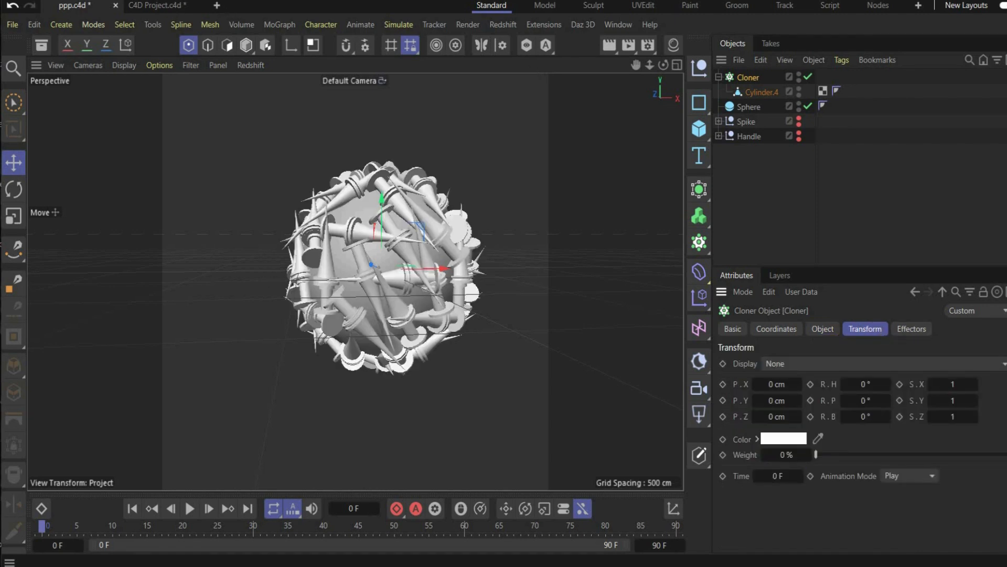
{"action": "left_click", "coordinate": [863, 401]}
{"action": "key", "text": "BackSpace"}
{"action": "type", "text": "-90"}
{"action": "key", "text": "Return"}
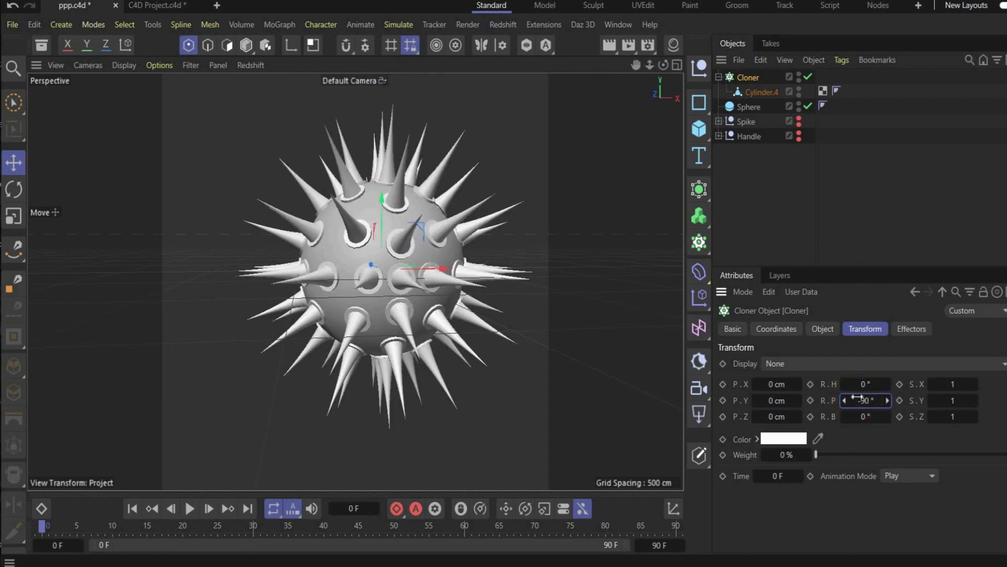
{"action": "left_click", "coordinate": [951, 382]}
{"action": "double_click", "coordinate": [951, 382]}
{"action": "type", "text": "0.6"}
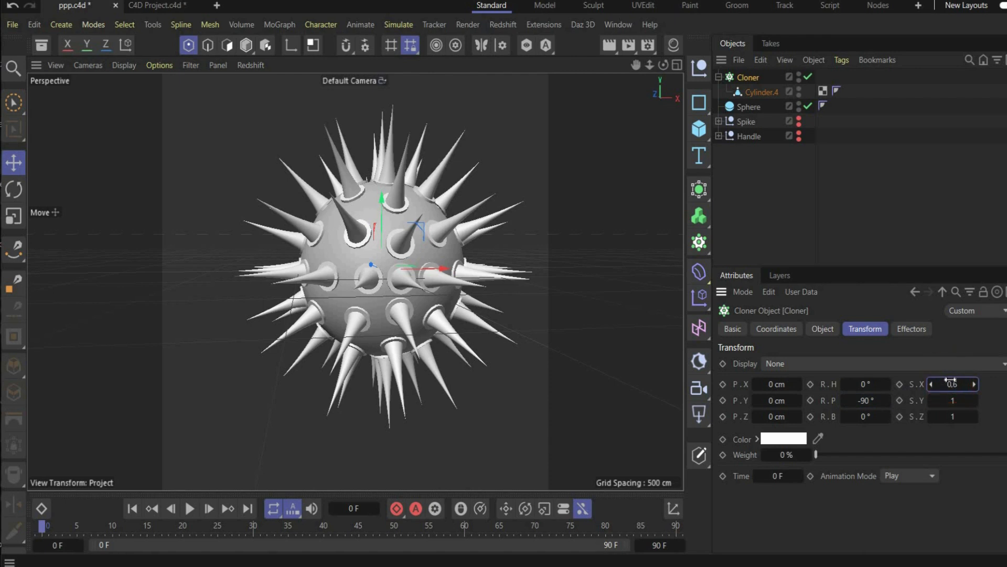
{"action": "key", "text": "Return"}
Step: Take the merged spike mesh out of the Cloner to the top level and disable the sphere
{"action": "left_click", "coordinate": [776, 329]}
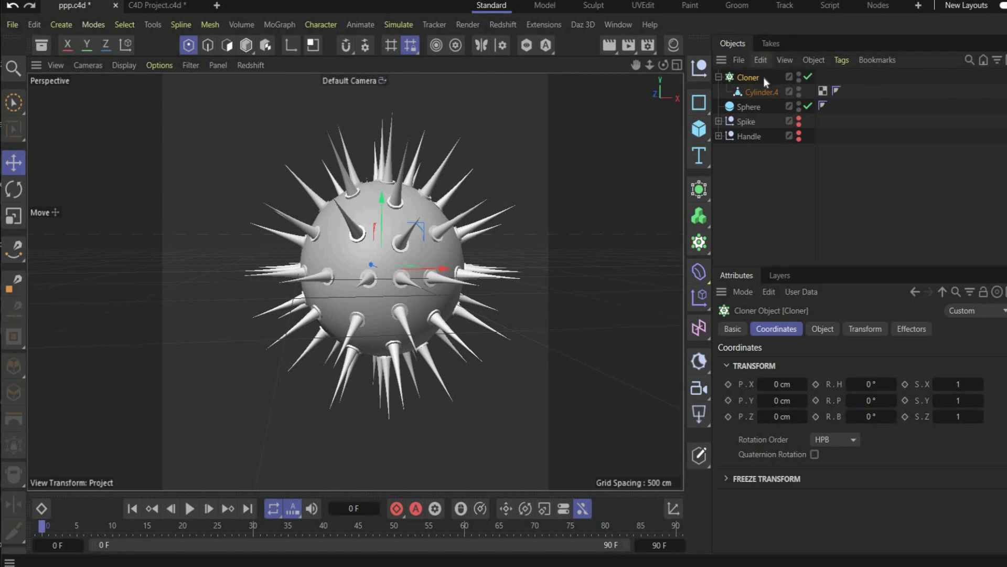
{"action": "mouse_move", "coordinate": [761, 90]}
{"action": "left_mouse_down"}
{"action": "mouse_move", "coordinate": [756, 77]}
{"action": "mouse_move", "coordinate": [772, 86]}
{"action": "left_mouse_up"}
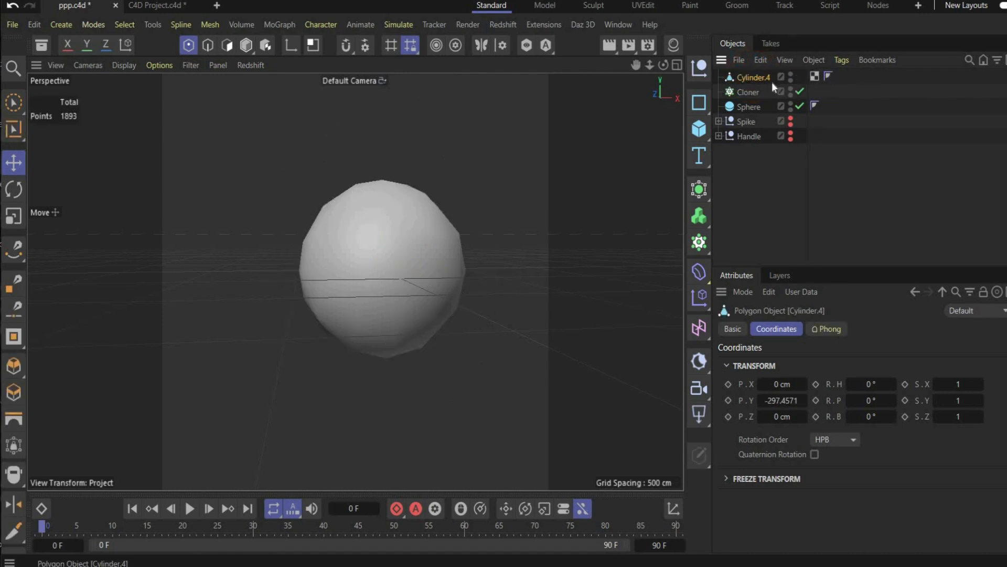
{"action": "left_click", "coordinate": [798, 106]}
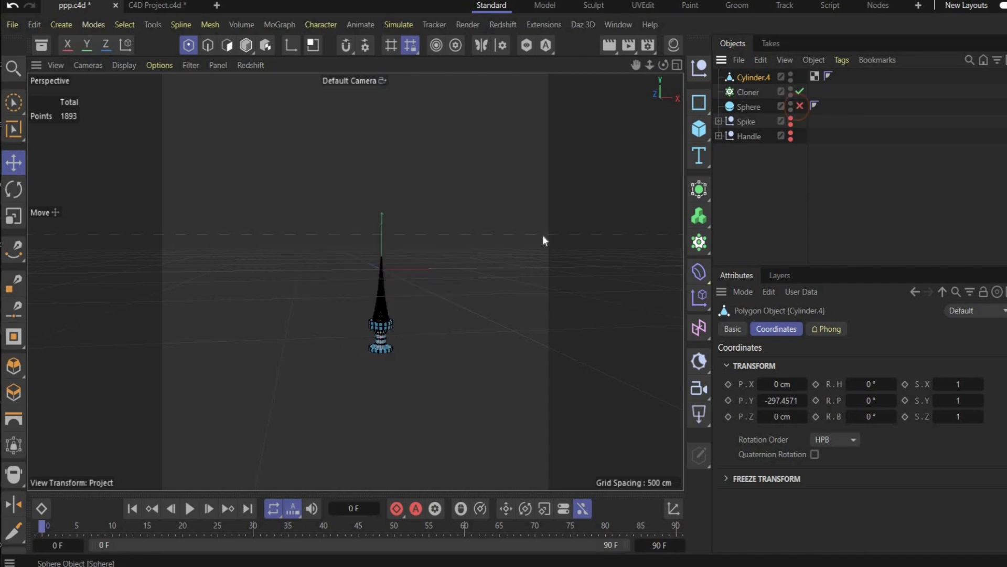
Step: Move only the merged spike mesh's axis down along Y to the bottom of its base disc, at about -478 cm
{"action": "left_click", "coordinate": [246, 45]}
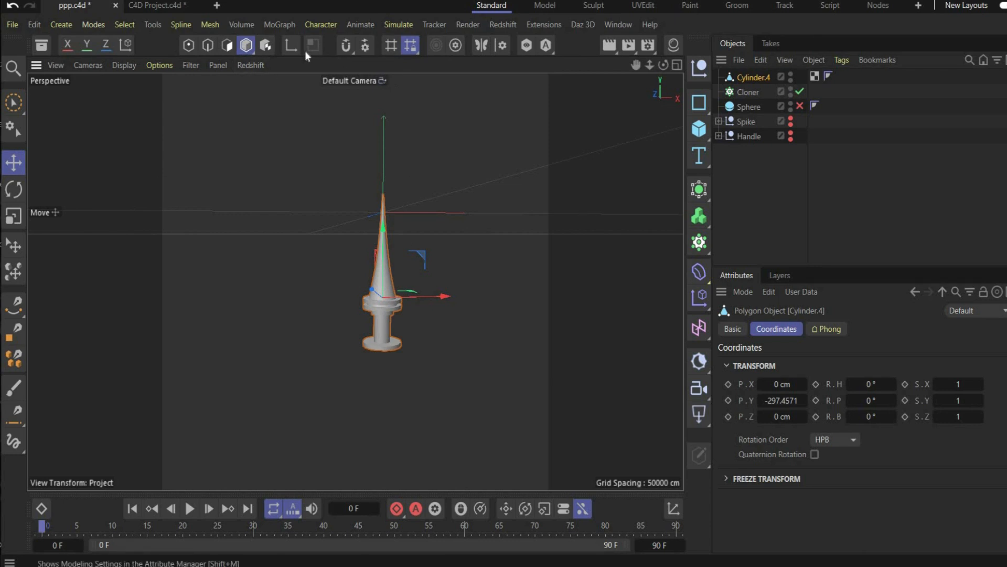
{"action": "key", "text": "l"}
{"action": "scroll", "coordinate": [407, 301], "scroll_direction": "up", "scroll_amount": 3}
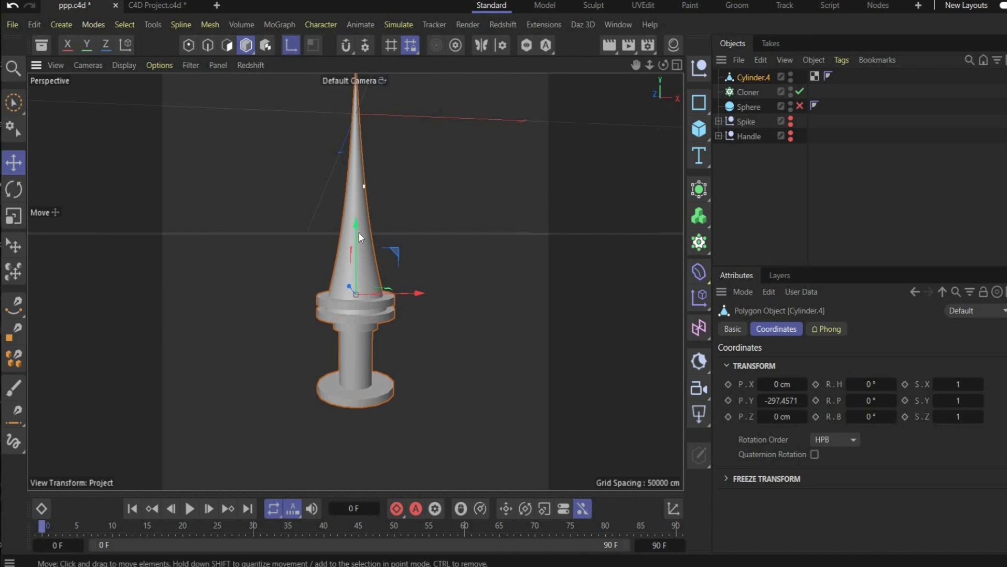
{"action": "left_click_drag", "start_coordinate": [357, 225], "coordinate": [362, 338]}
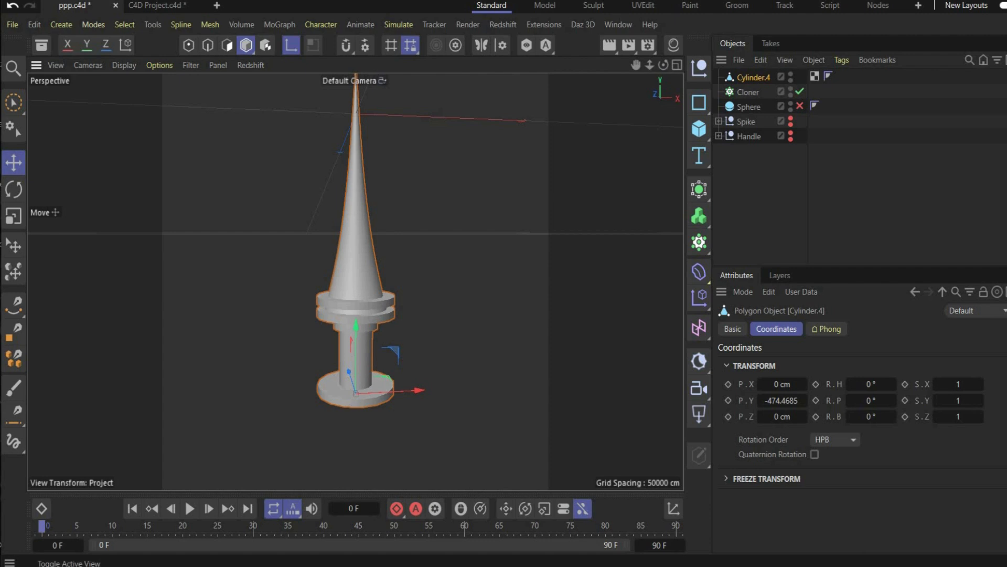
{"action": "left_click_drag", "start_coordinate": [663, 65], "coordinate": [663, 52]}
{"action": "left_click_drag", "start_coordinate": [356, 341], "coordinate": [356, 344]}
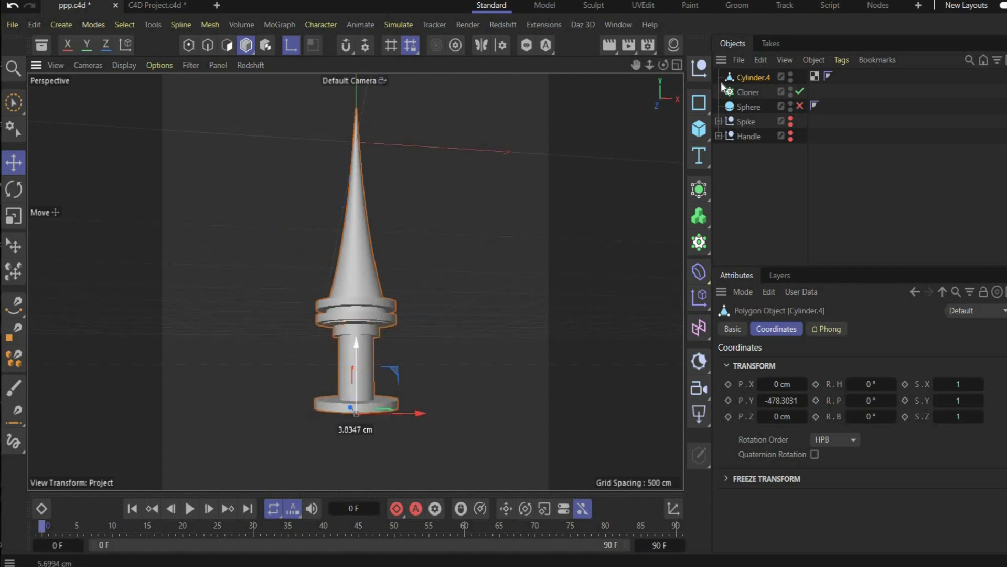
Step: Place the spike mesh back inside the Cloner and re-enable the sphere
{"action": "left_click_drag", "start_coordinate": [751, 80], "coordinate": [747, 95]}
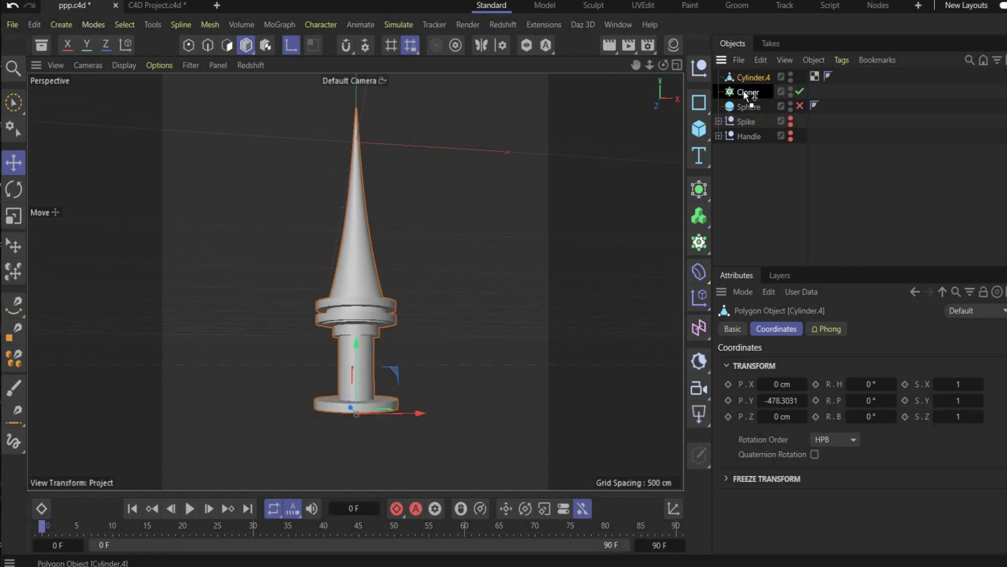
{"action": "left_click_drag", "start_coordinate": [796, 122], "coordinate": [797, 121]}
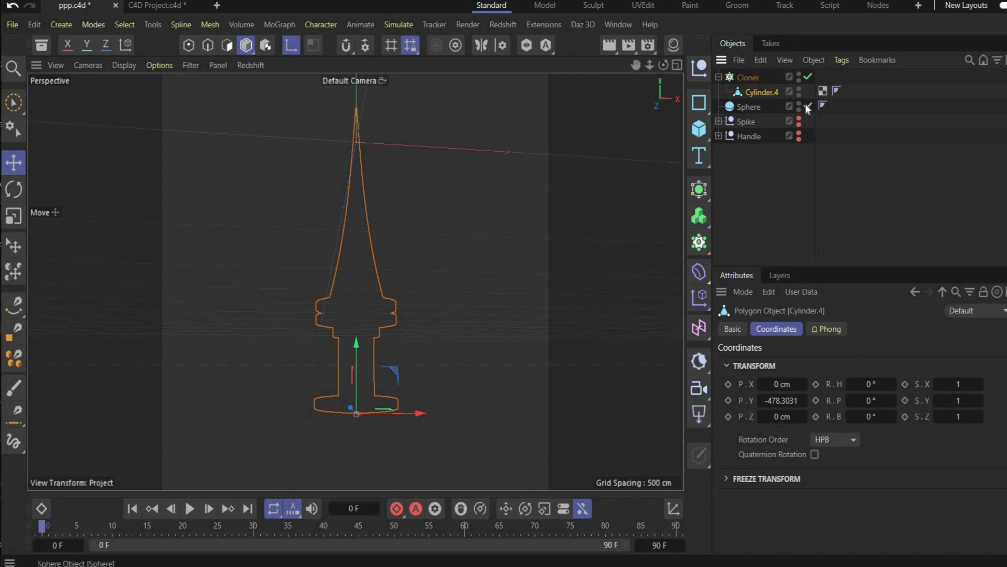
{"action": "left_click", "coordinate": [808, 106]}
{"action": "scroll", "coordinate": [317, 377], "scroll_direction": "down", "scroll_amount": 5}
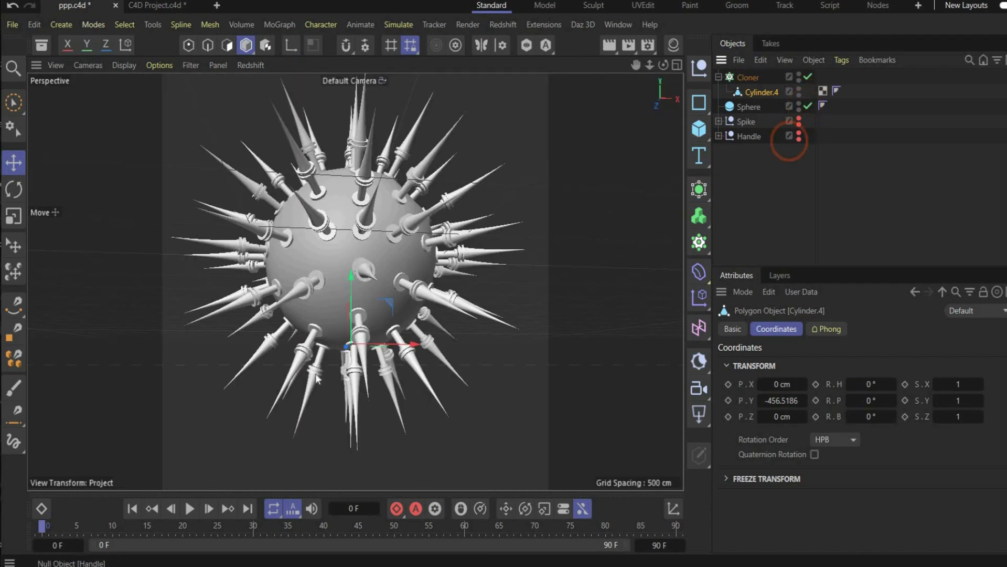
{"action": "left_click", "coordinate": [549, 426]}
{"action": "scroll", "coordinate": [318, 209], "scroll_direction": "down", "scroll_amount": 3}
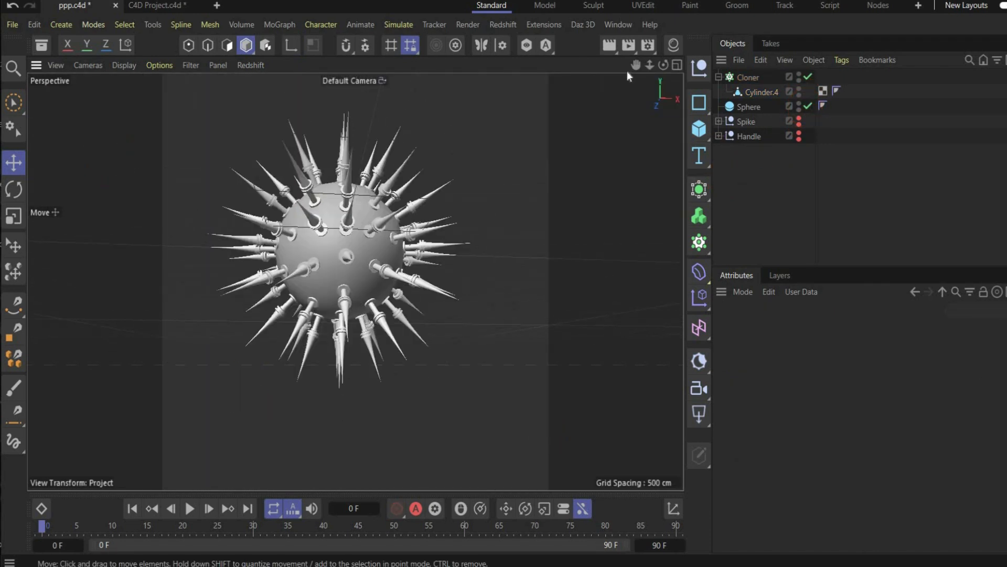
Step: Add a torus with a ring radius of 96 cm and a pipe radius of 20 cm
{"action": "left_click_drag", "start_coordinate": [635, 65], "coordinate": [680, 147]}
{"action": "left_click", "coordinate": [701, 122]}
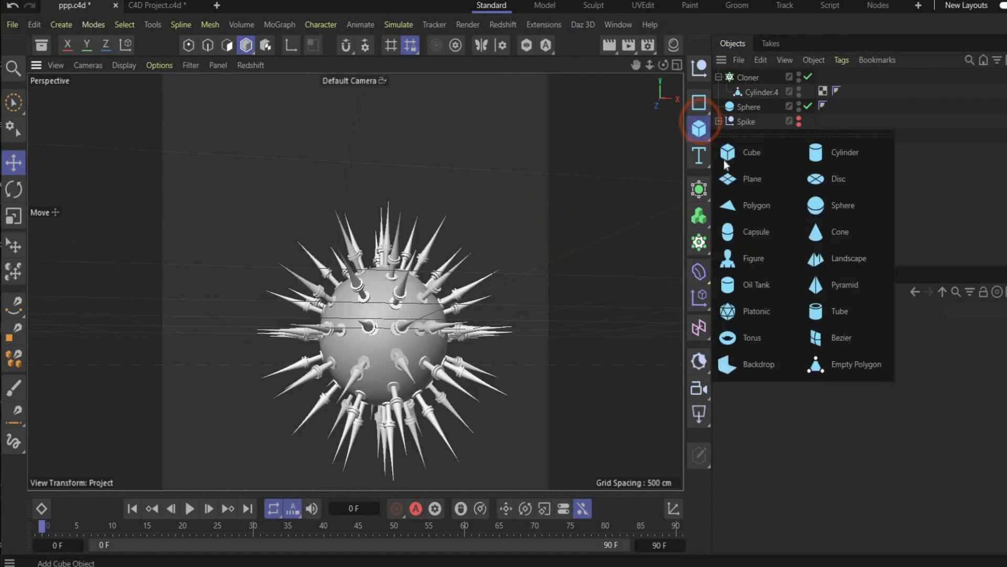
{"action": "left_click", "coordinate": [751, 341]}
{"action": "left_click", "coordinate": [823, 328]}
{"action": "left_click", "coordinate": [806, 364]}
{"action": "double_click", "coordinate": [805, 364]}
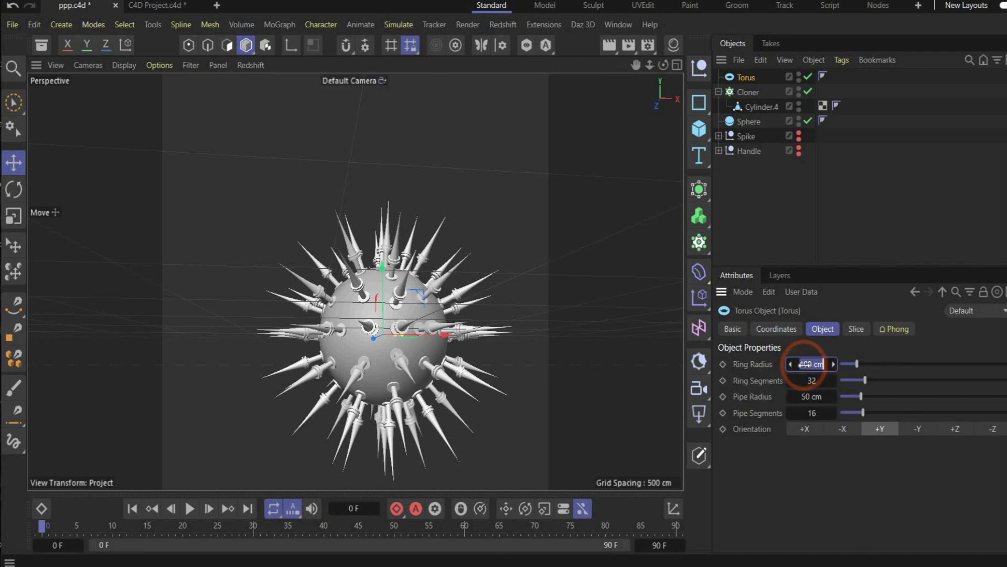
{"action": "type", "text": "96"}
{"action": "double_click", "coordinate": [807, 397]}
{"action": "type", "text": "20"}
Step: Raise the torus to the top of the spiked ball and set its orientation to +Z
{"action": "left_click_drag", "start_coordinate": [381, 280], "coordinate": [386, 217]}
{"action": "left_click", "coordinate": [955, 428]}
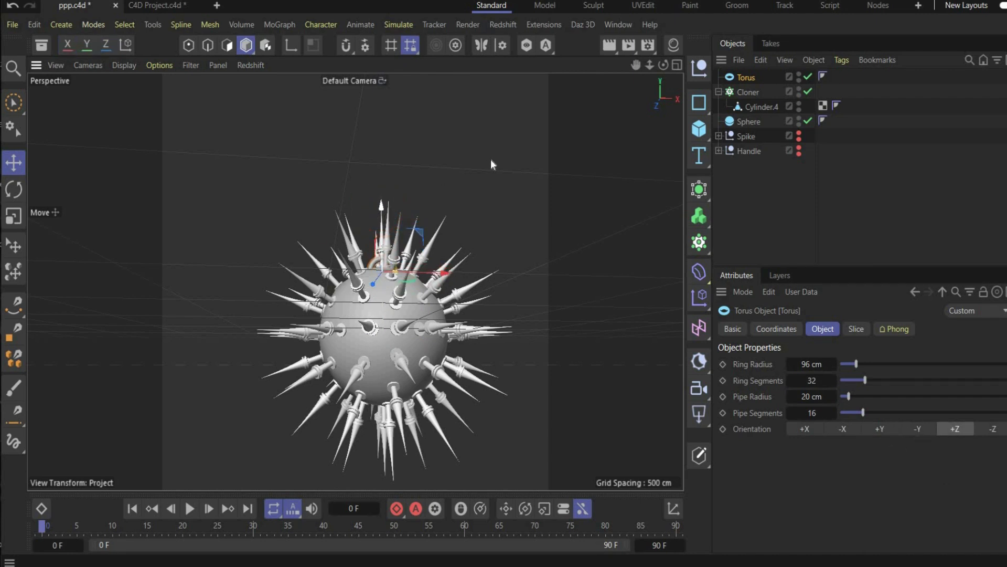
{"action": "left_click_drag", "start_coordinate": [662, 65], "coordinate": [663, 95]}
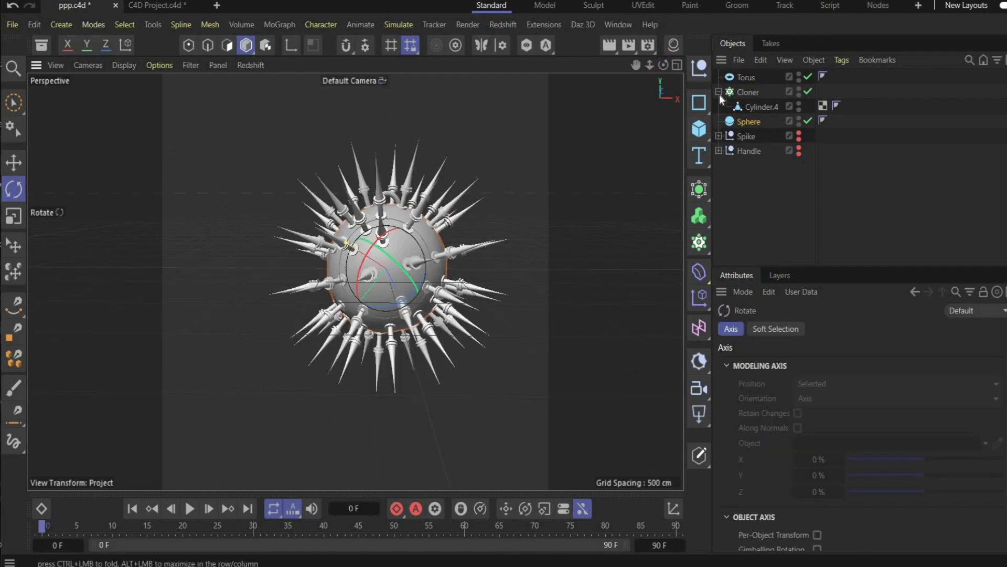
Step: Group the torus, Cloner, sphere and Spike objects into a null named "Spike Ball"
{"action": "left_click", "coordinate": [719, 93]}
{"action": "left_click", "coordinate": [746, 119]}
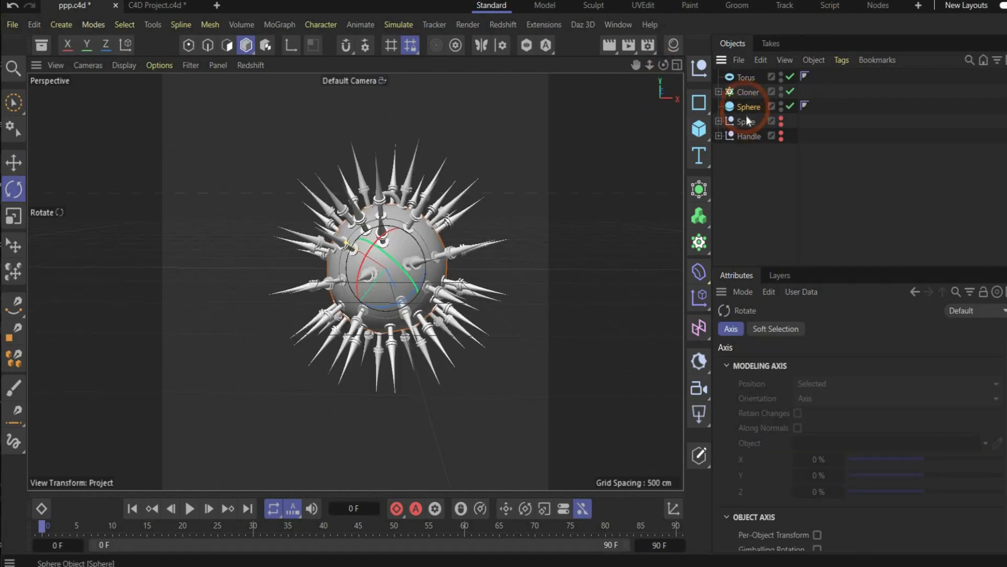
{"action": "left_click", "coordinate": [738, 77], "text": "shift"}
{"action": "right_click", "coordinate": [786, 250]}
{"action": "left_click", "coordinate": [766, 442]}
{"action": "double_click", "coordinate": [749, 77]}
{"action": "type", "text": "Spike B"}
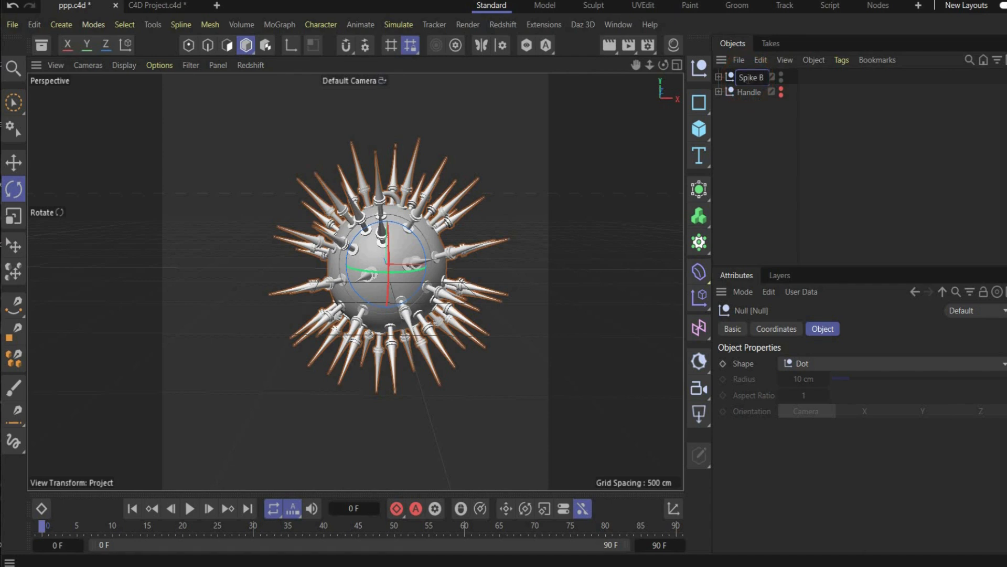
{"action": "type", "text": "all"}
{"action": "key", "text": "Return"}
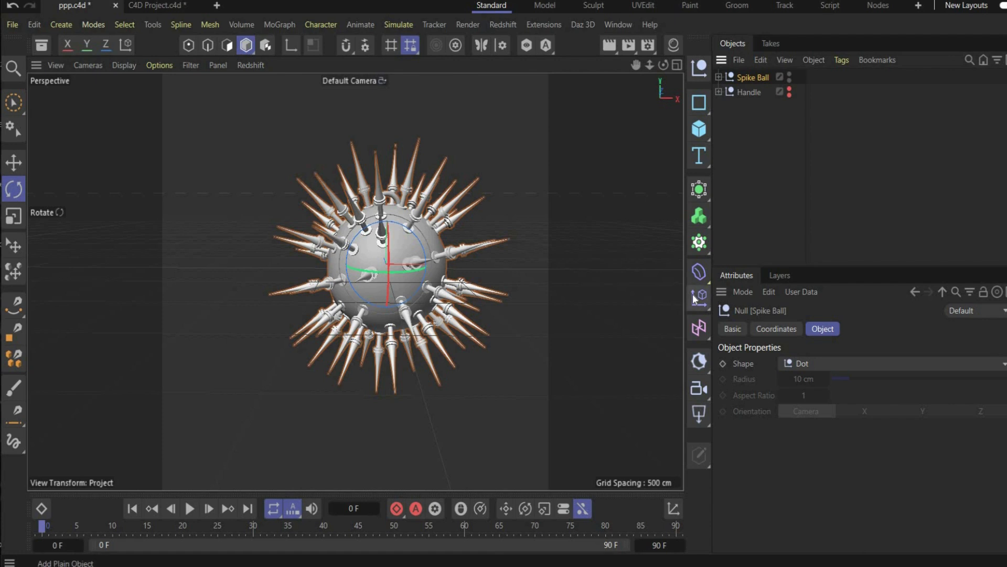
Step: Add a standard Redshift camera and look through it
{"action": "left_click", "coordinate": [502, 24]}
{"action": "mouse_move", "coordinate": [533, 84]}
{"action": "left_click", "coordinate": [650, 79]}
{"action": "left_click", "coordinate": [632, 86]}
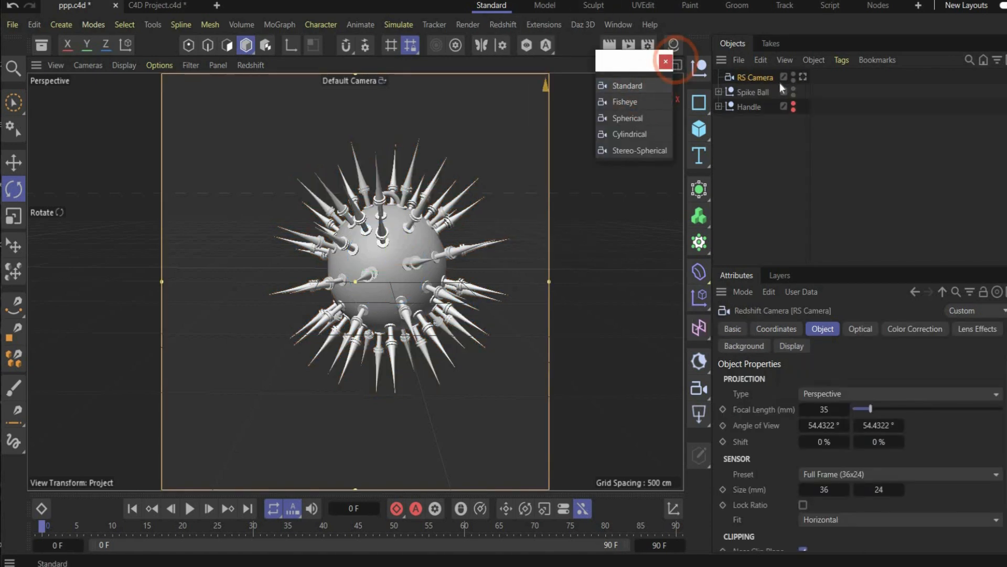
{"action": "left_click", "coordinate": [806, 77]}
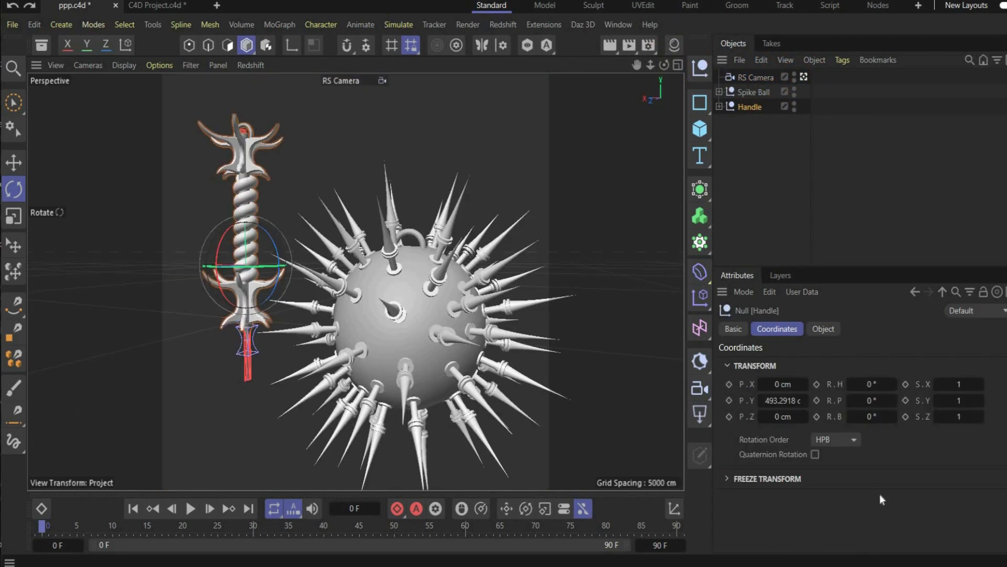
{"action": "middle_click", "coordinate": [593, 106]}
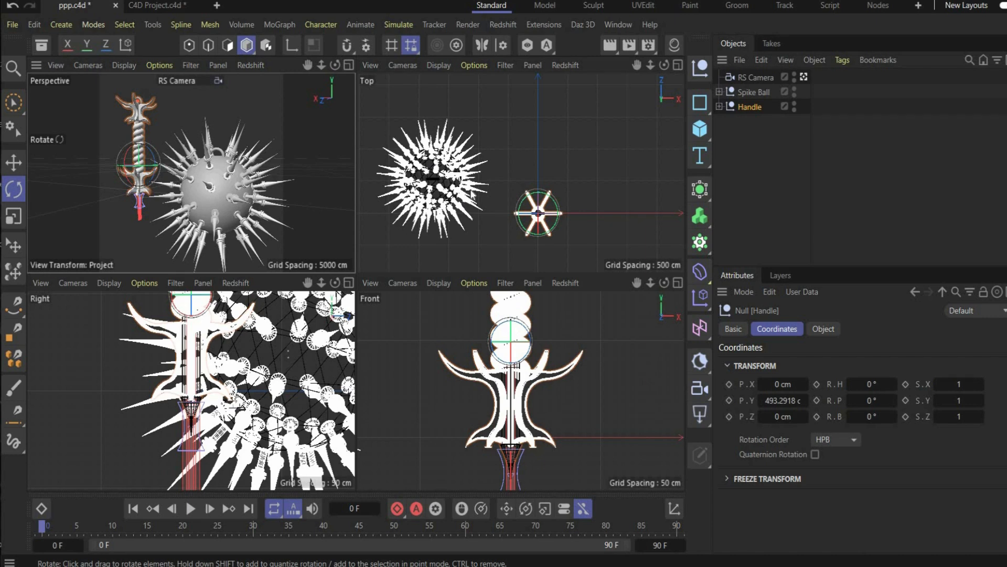
{"action": "left_click", "coordinate": [756, 77]}
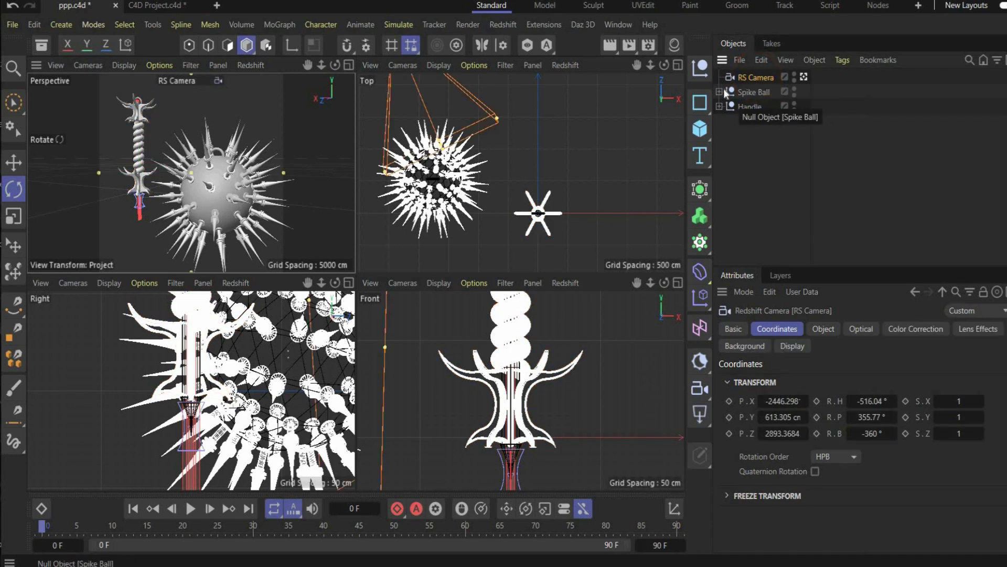
{"action": "key", "text": "F1"}
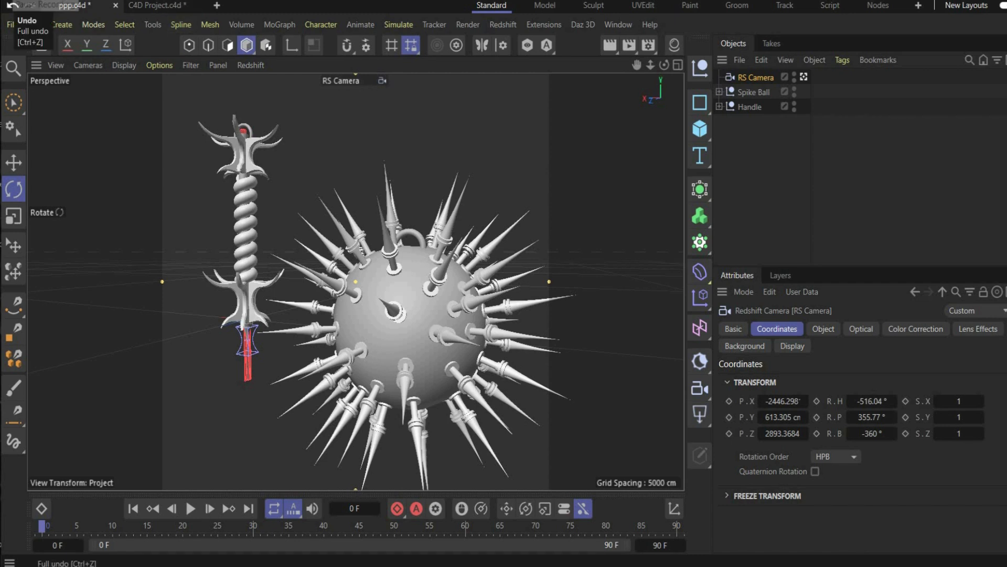
Step: Hide the Handle and Spike Ball groups and switch back from the RS Camera to the default camera
{"action": "left_click", "coordinate": [794, 103]}
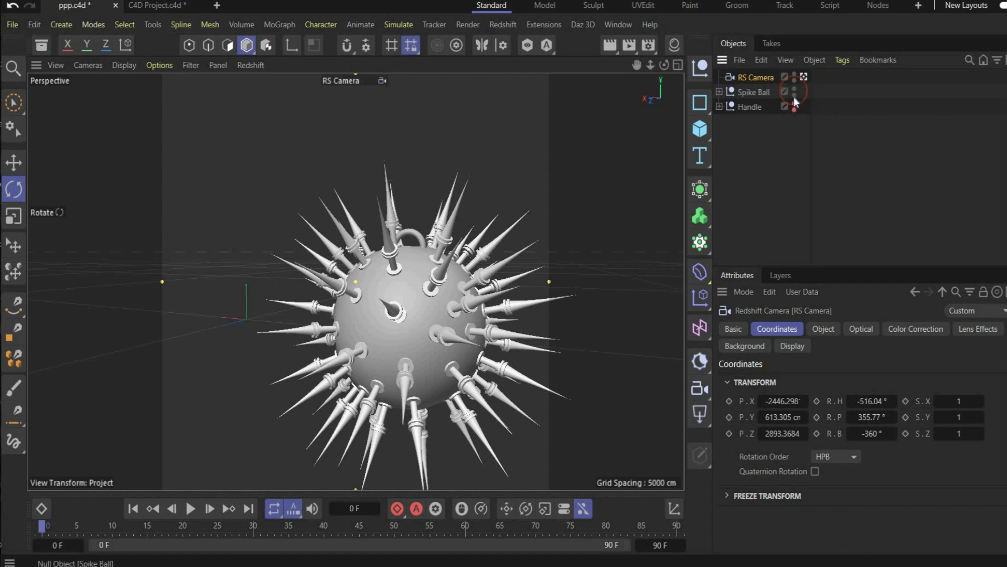
{"action": "left_click", "coordinate": [804, 78]}
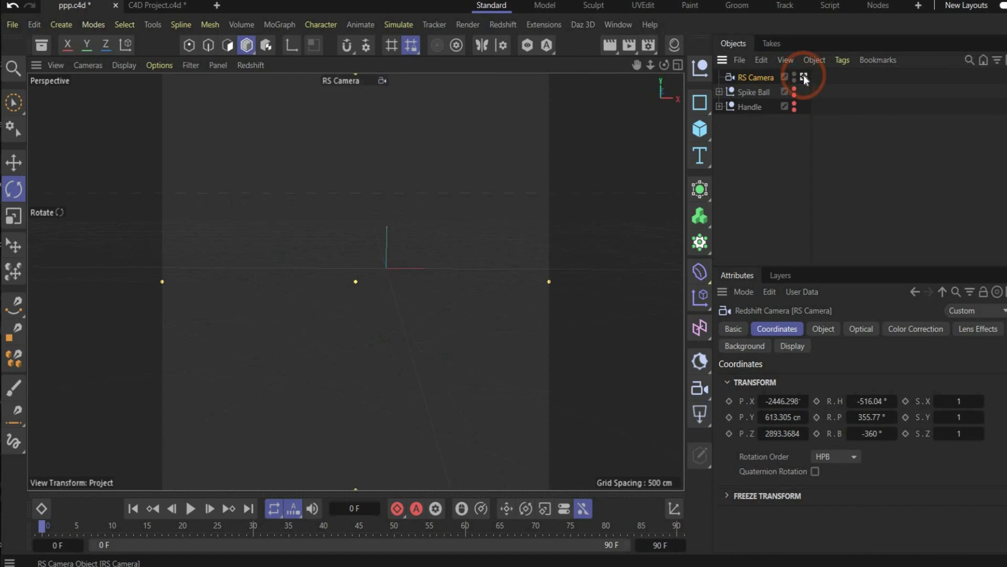
{"action": "scroll", "coordinate": [419, 257], "scroll_direction": "up", "scroll_amount": 5}
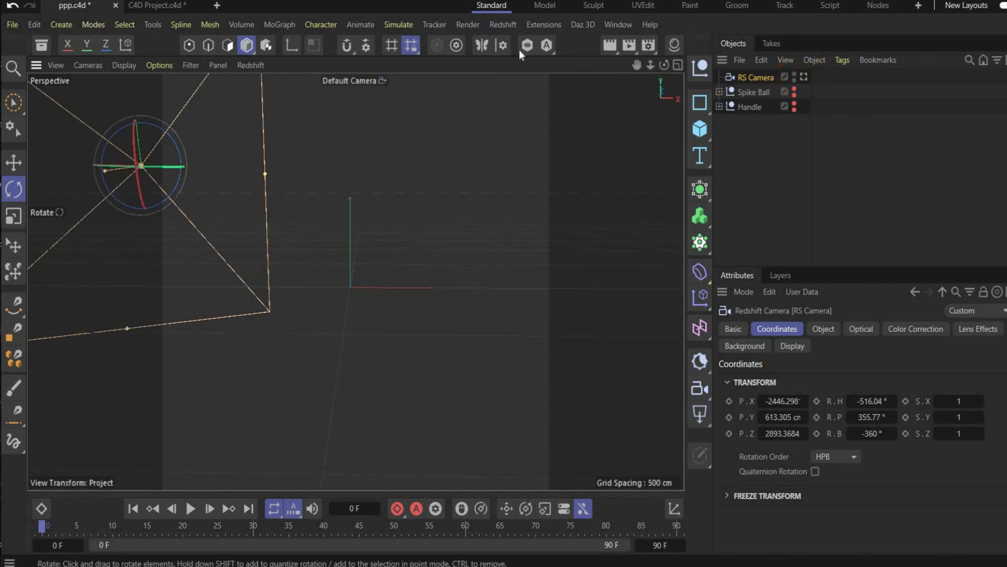
Step: Add a new torus with a 305 cm ring radius and create a polygon copy of it with Current State to Object
{"action": "left_click", "coordinate": [706, 133]}
{"action": "left_click", "coordinate": [757, 336]}
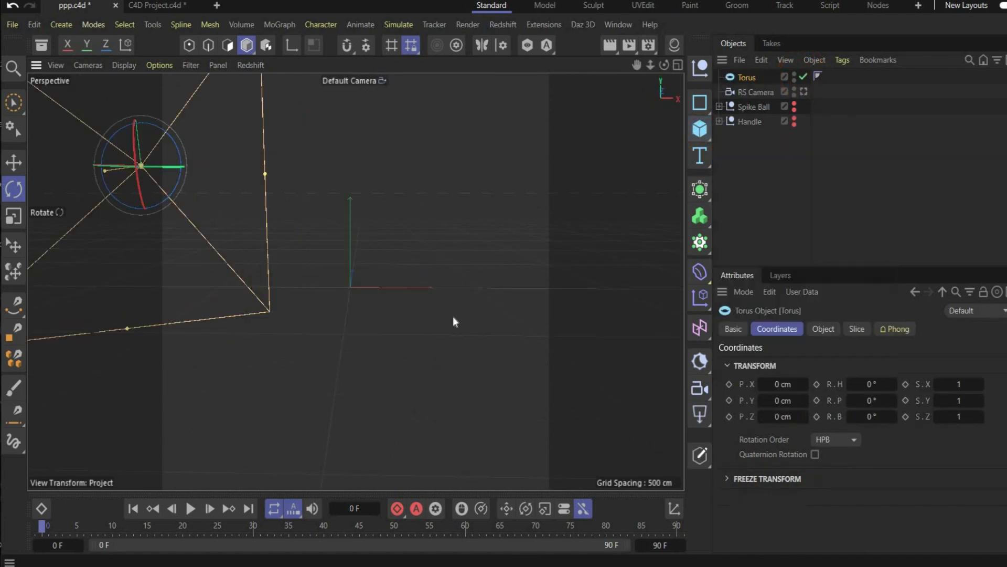
{"action": "left_click", "coordinate": [824, 329]}
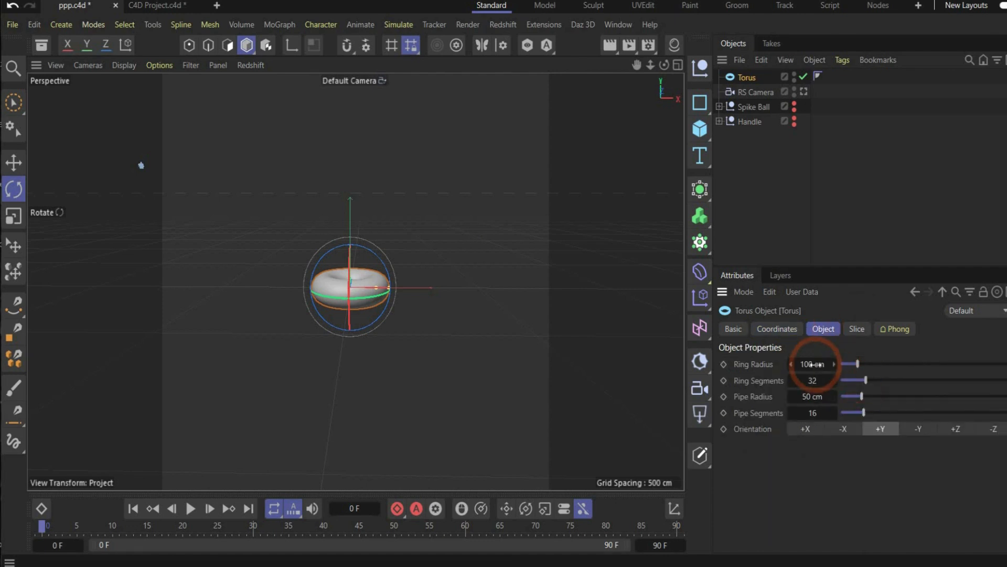
{"action": "double_click", "coordinate": [816, 364]}
{"action": "type", "text": "305"}
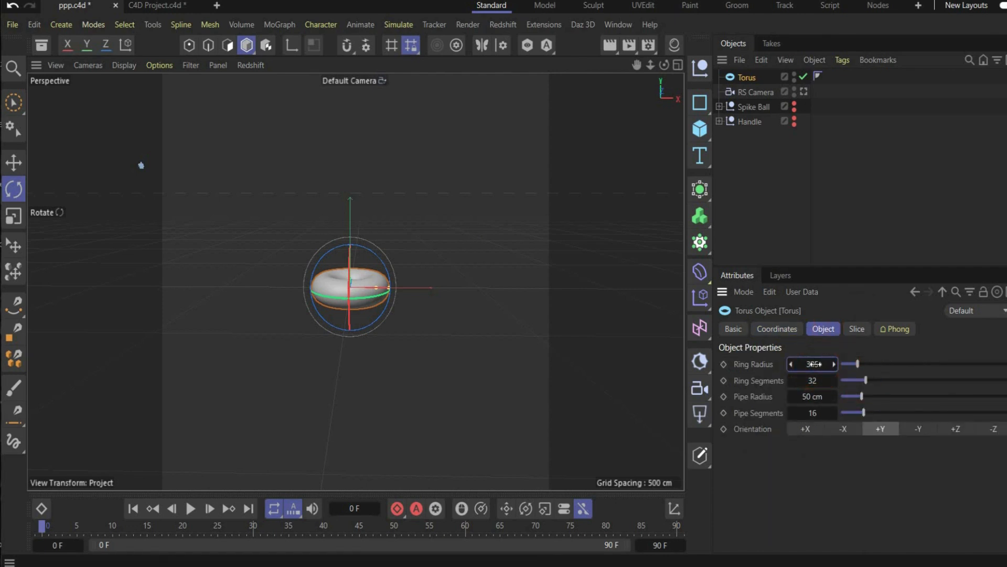
{"action": "key", "text": "Return"}
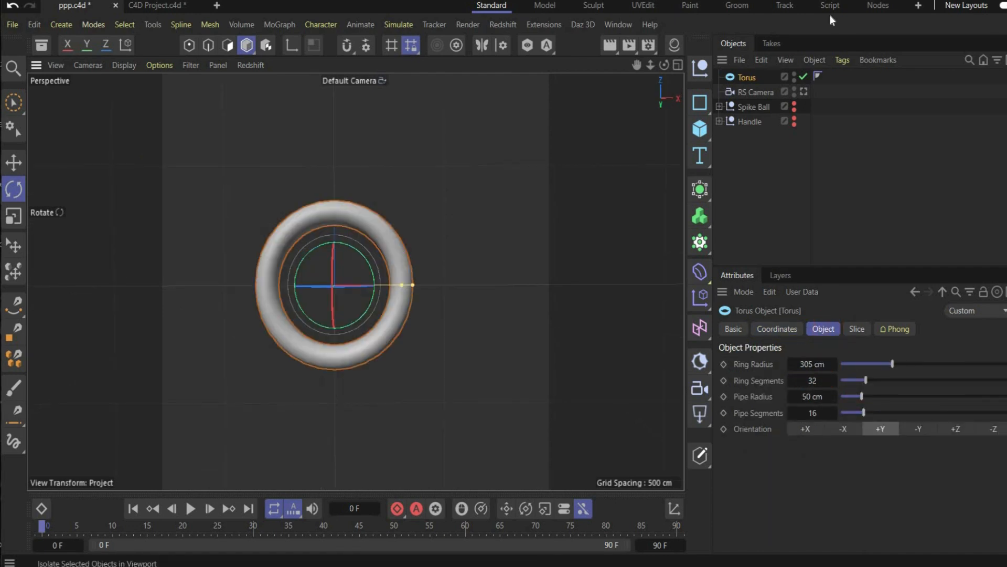
{"action": "right_click", "coordinate": [755, 75]}
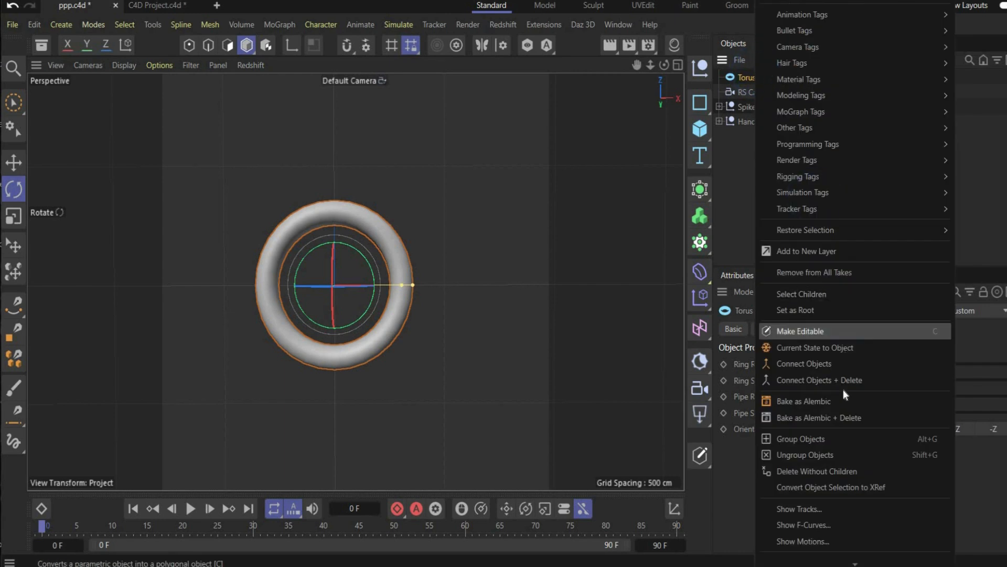
{"action": "left_click", "coordinate": [845, 348]}
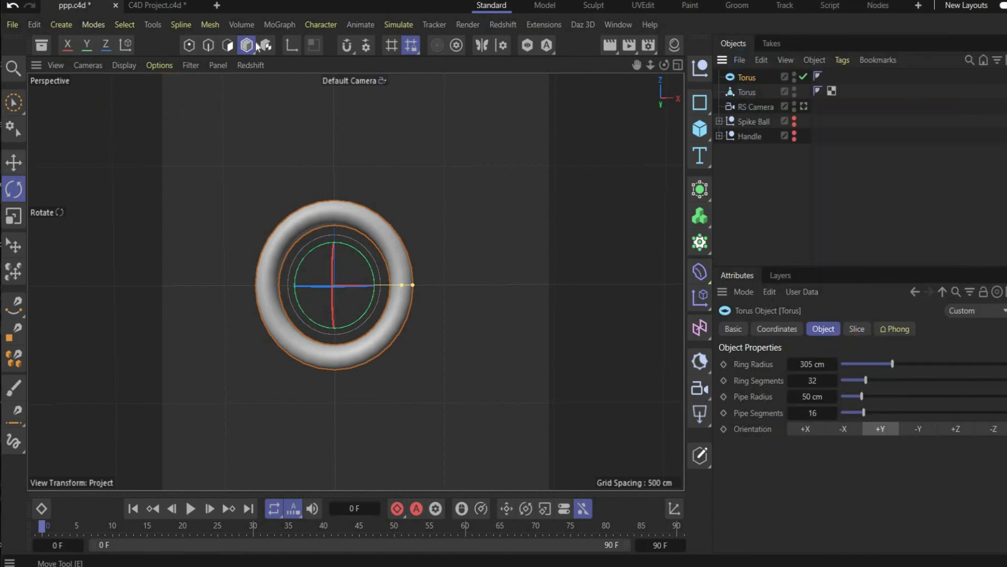
Step: Change to polygon mode and set the viewport shading to Quick Shading (Lines)
{"action": "left_click", "coordinate": [227, 46]}
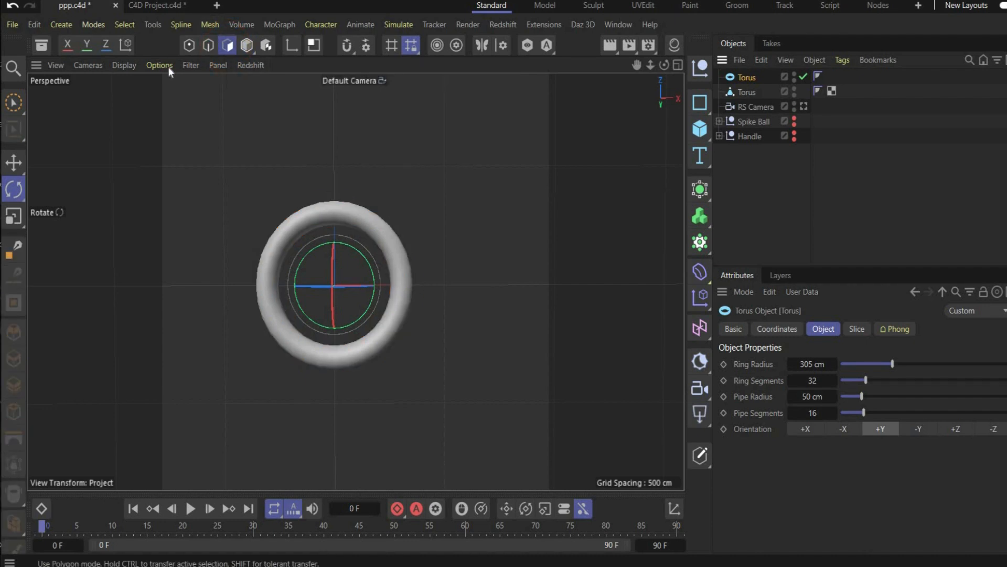
{"action": "left_click", "coordinate": [124, 66]}
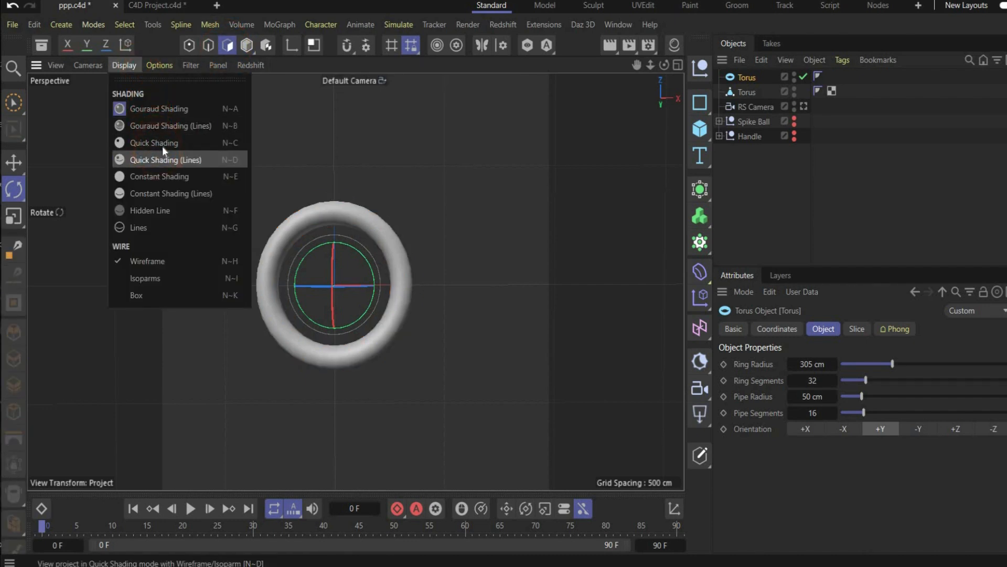
{"action": "left_click", "coordinate": [166, 159]}
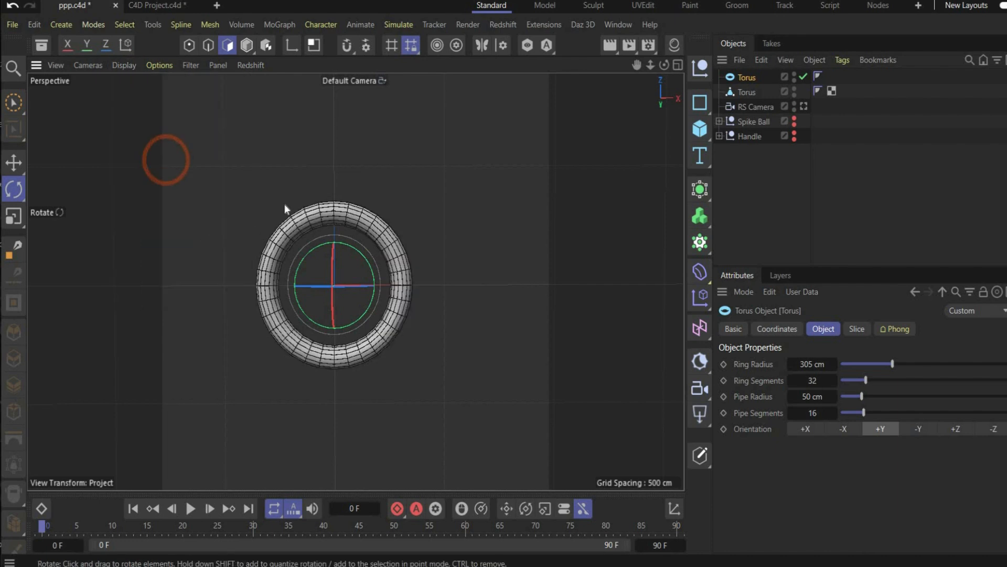
Step: Select the polygons of the torus's +X half, 256 in total, with Rectangle Selection
{"action": "left_click", "coordinate": [14, 104]}
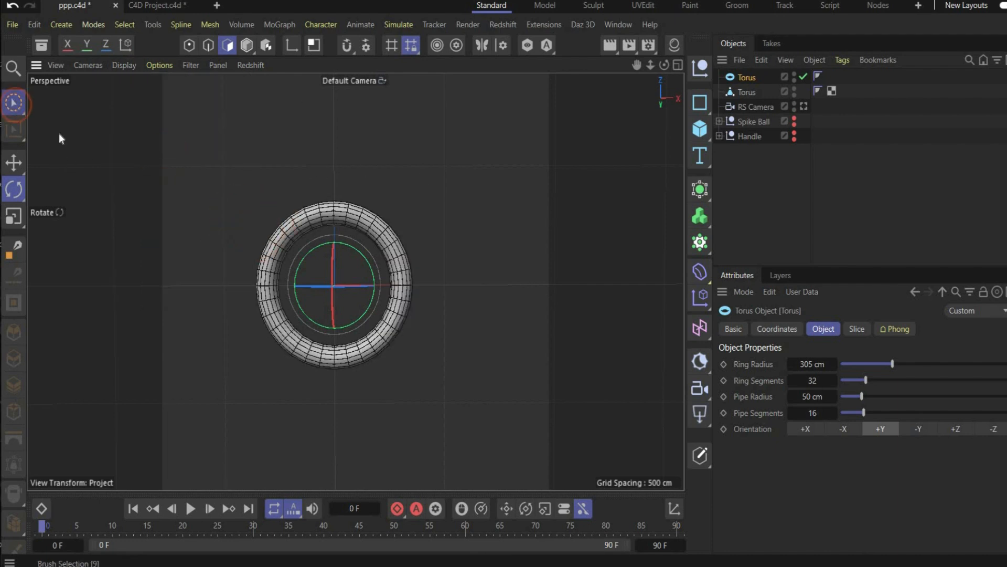
{"action": "left_click", "coordinate": [75, 159]}
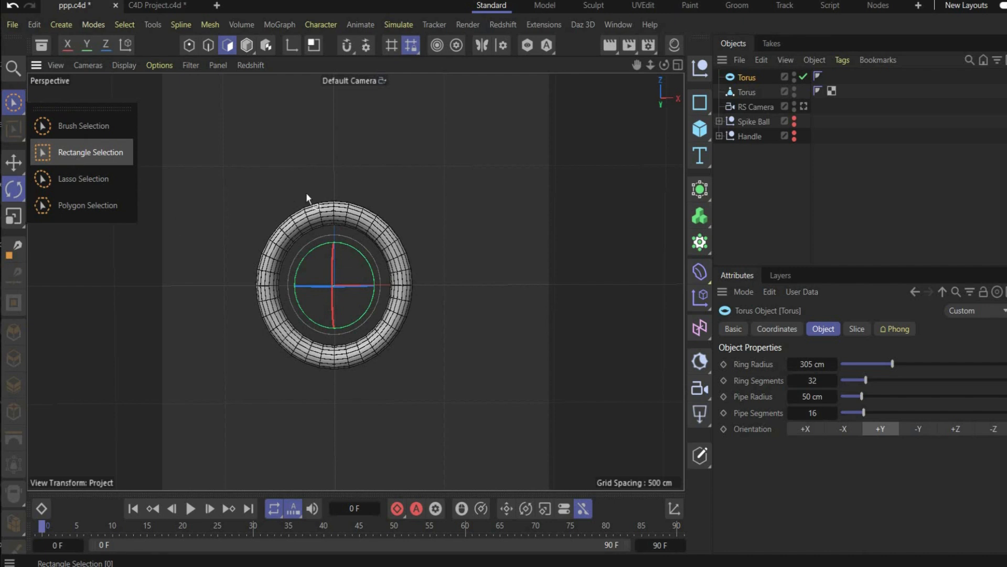
{"action": "left_click_drag", "start_coordinate": [340, 187], "coordinate": [477, 410]}
{"action": "left_click_drag", "start_coordinate": [336, 188], "coordinate": [462, 454]}
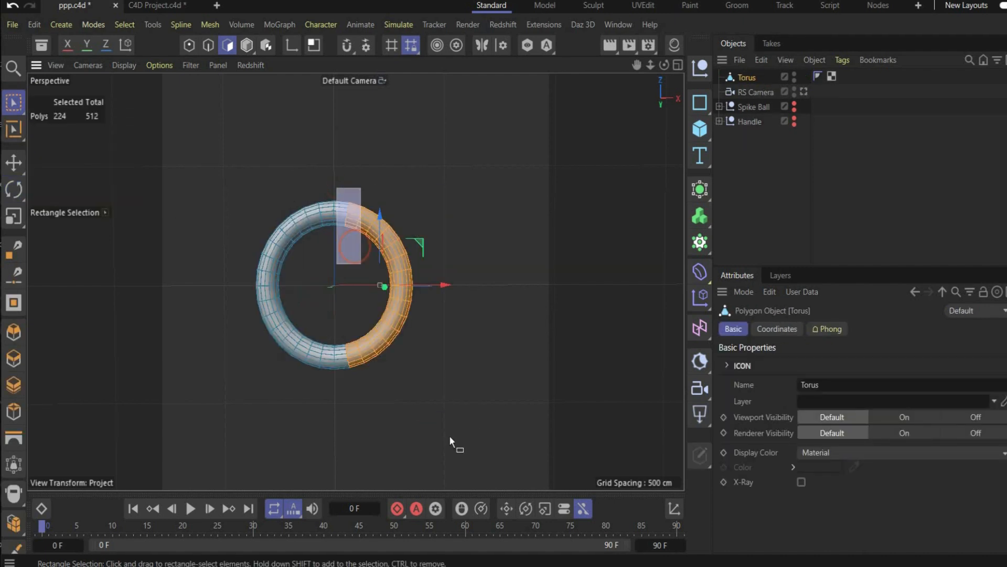
{"action": "left_click_drag", "start_coordinate": [334, 193], "coordinate": [430, 405]}
Step: Move the selected half of the torus outward along X to stretch the ring into an oblong chain link
{"action": "left_click", "coordinate": [13, 163]}
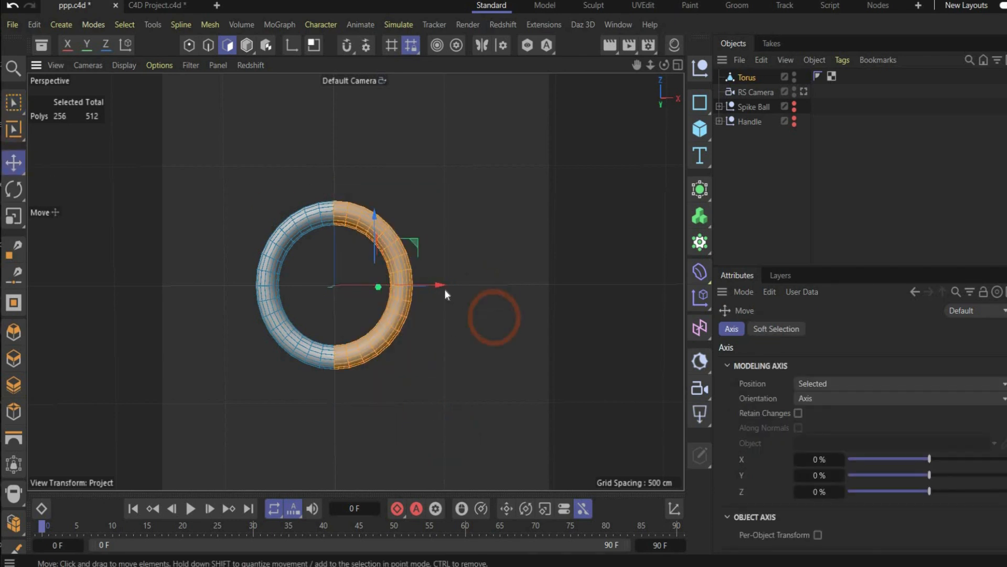
{"action": "left_click_drag", "start_coordinate": [471, 286], "coordinate": [520, 308]}
{"action": "key", "text": "ctrl+z"}
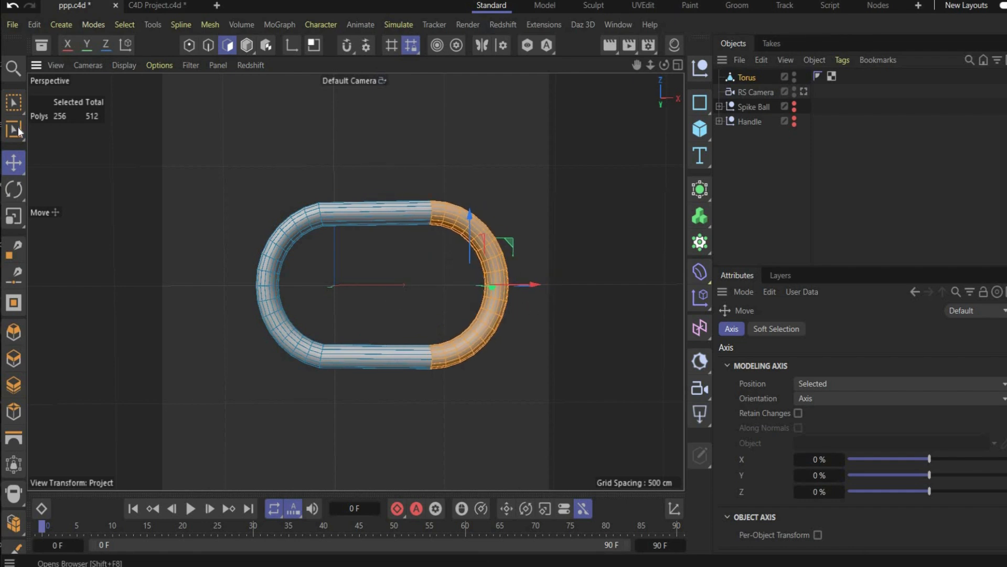
Step: Switch the stretched Torus to model mode and set the viewport shading to Gouraud Shading
{"action": "left_click", "coordinate": [749, 79]}
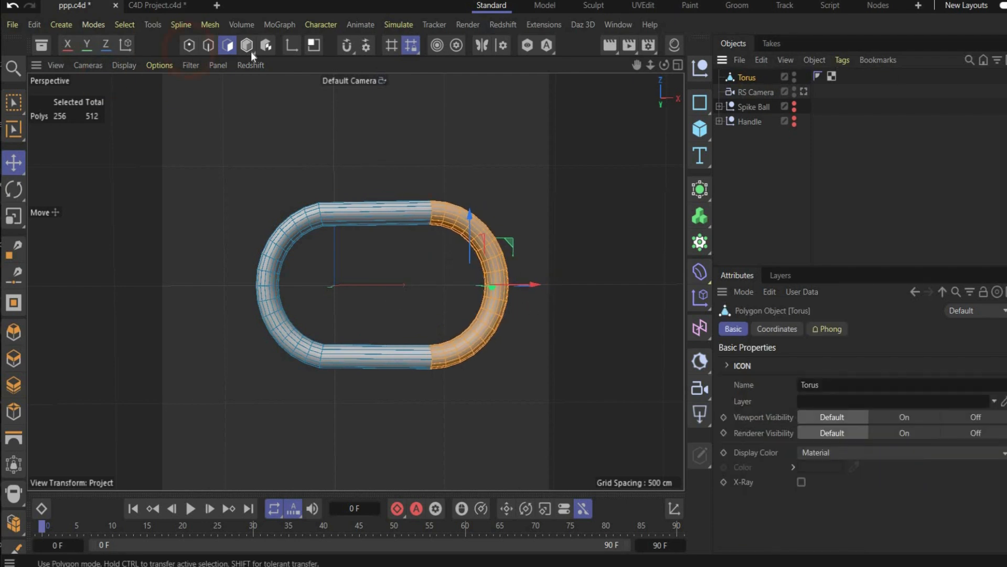
{"action": "left_click", "coordinate": [248, 44]}
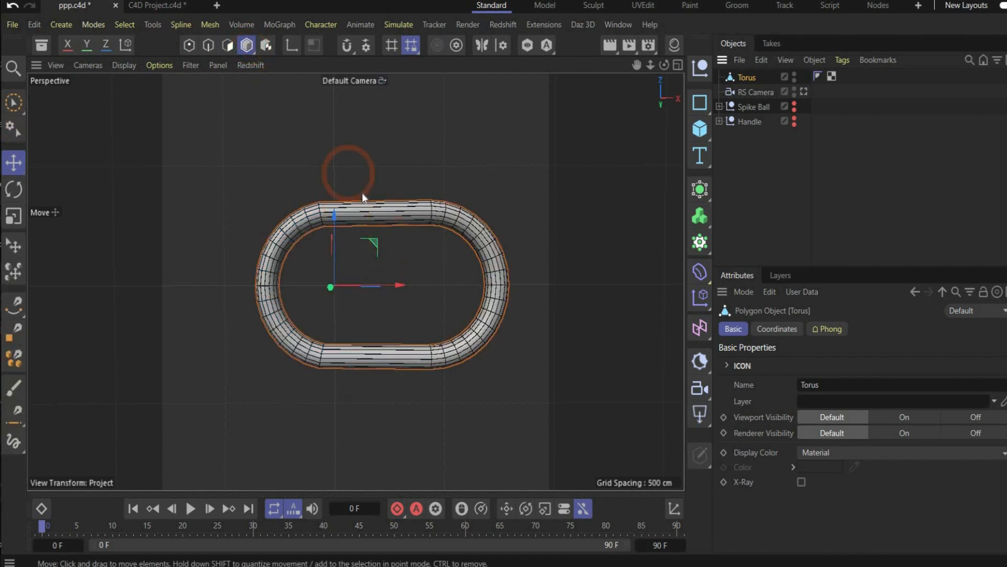
{"action": "left_click", "coordinate": [123, 66]}
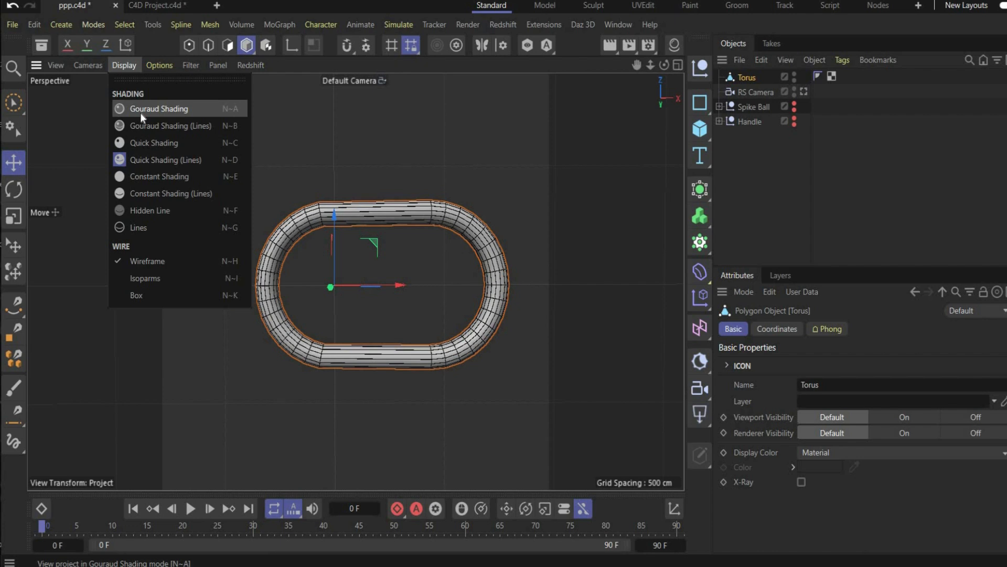
{"action": "left_click", "coordinate": [140, 112]}
{"action": "scroll", "coordinate": [432, 272], "scroll_direction": "down", "scroll_amount": 2}
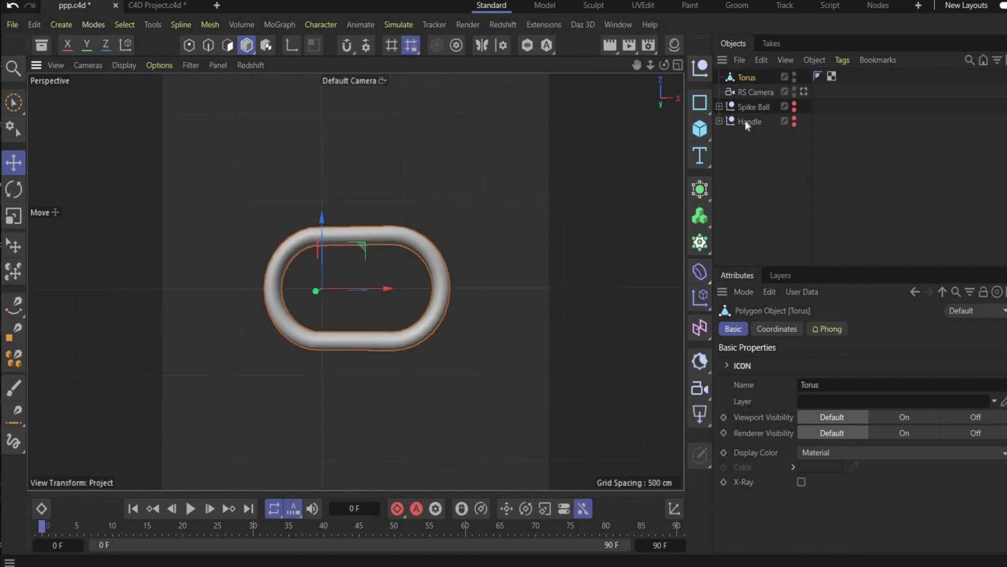
Step: Copy the spike mesh from the Spike Ball's Cloner and place one copy above and one below the chain link
{"action": "left_click", "coordinate": [719, 106]}
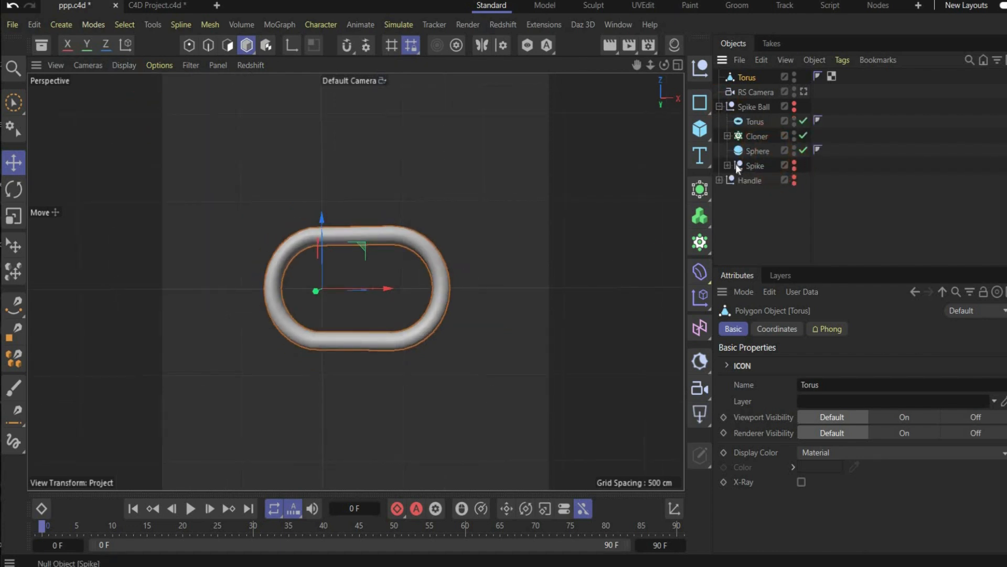
{"action": "left_click", "coordinate": [755, 151]}
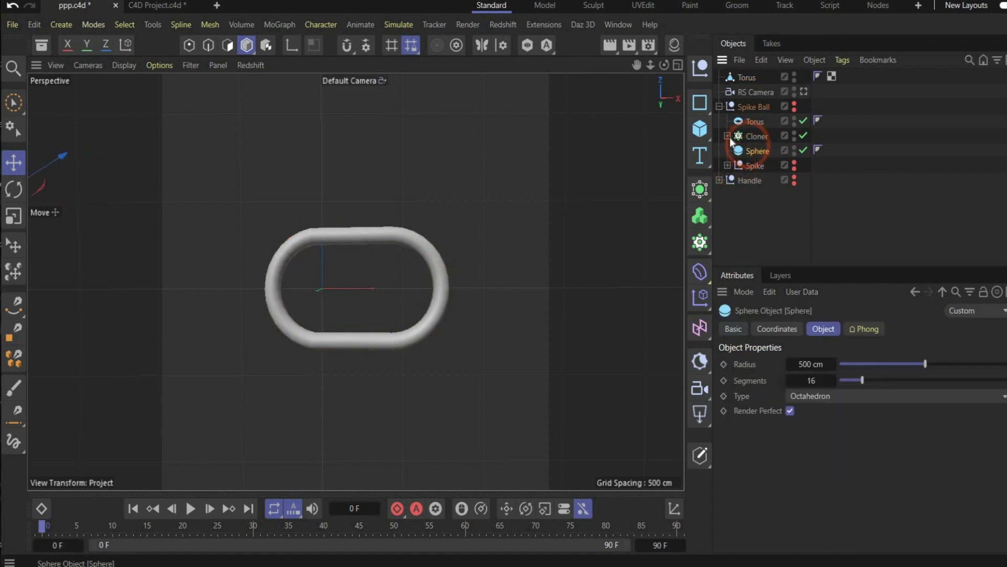
{"action": "left_click", "coordinate": [727, 136]}
{"action": "left_click", "coordinate": [754, 150]}
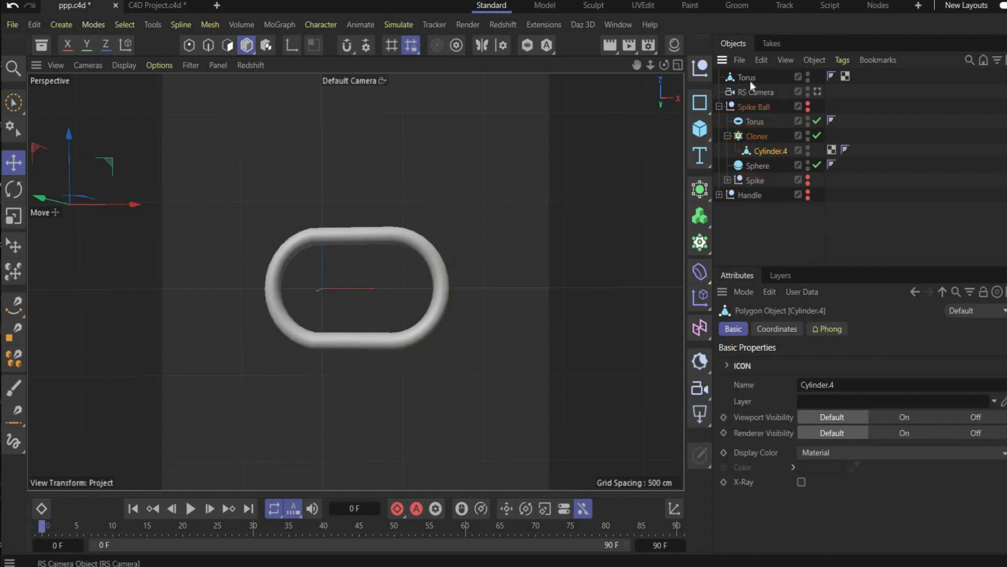
{"action": "key", "text": "ctrl+c"}
{"action": "key", "text": "ctrl+v"}
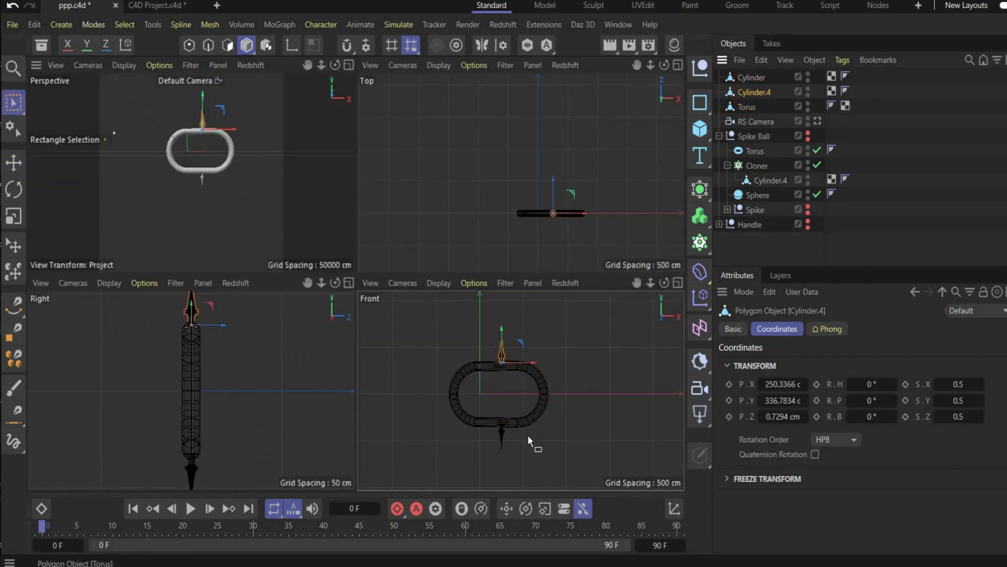
Step: Centre the chain link and both spikes horizontally on the world origin, working in the front view
{"action": "left_click", "coordinate": [544, 401]}
{"action": "mouse_move", "coordinate": [510, 394]}
{"action": "left_mouse_down"}
{"action": "mouse_move", "coordinate": [491, 393]}
{"action": "mouse_move", "coordinate": [511, 392]}
{"action": "left_mouse_up"}
{"action": "left_click", "coordinate": [754, 91]}
{"action": "left_click", "coordinate": [752, 79], "text": "shift"}
{"action": "left_click", "coordinate": [348, 66]}
{"action": "left_click", "coordinate": [431, 326]}
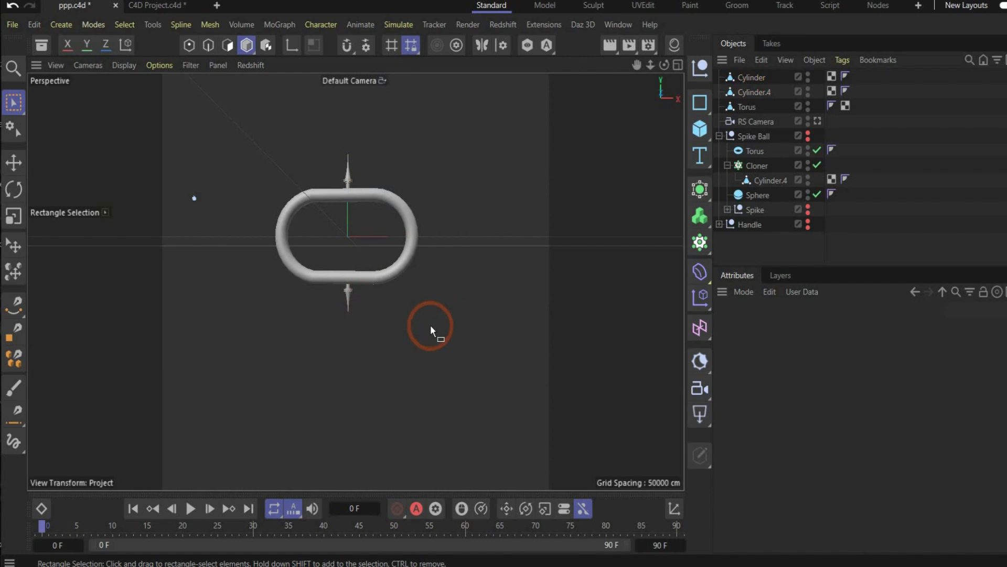
Step: Group the Torus with both spike cylinders and rename the group Chain Object
{"action": "scroll", "coordinate": [332, 159], "scroll_direction": "up", "scroll_amount": 3}
{"action": "left_click", "coordinate": [752, 106]}
{"action": "left_click", "coordinate": [752, 81], "text": "shift"}
{"action": "right_click", "coordinate": [752, 84]}
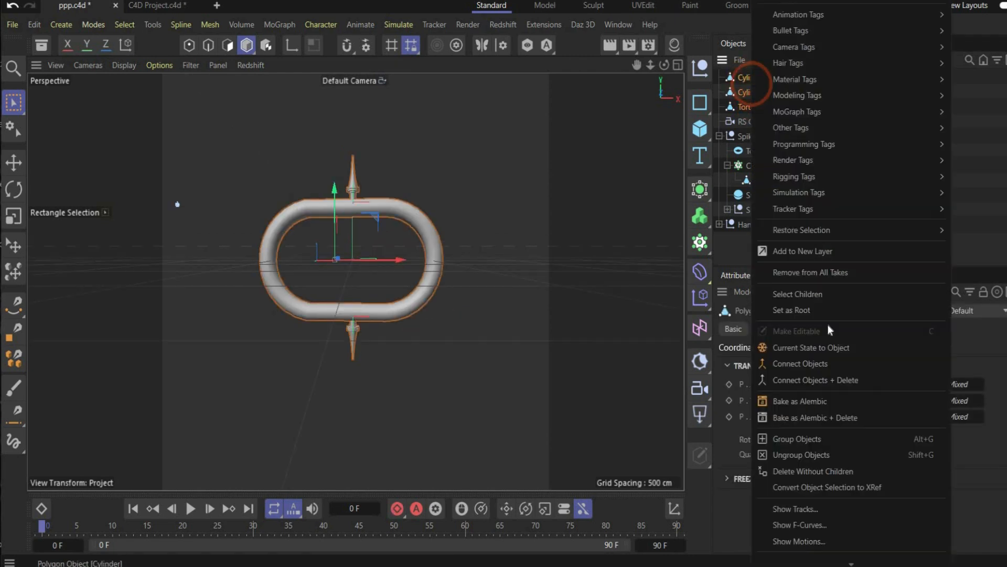
{"action": "left_click", "coordinate": [819, 438]}
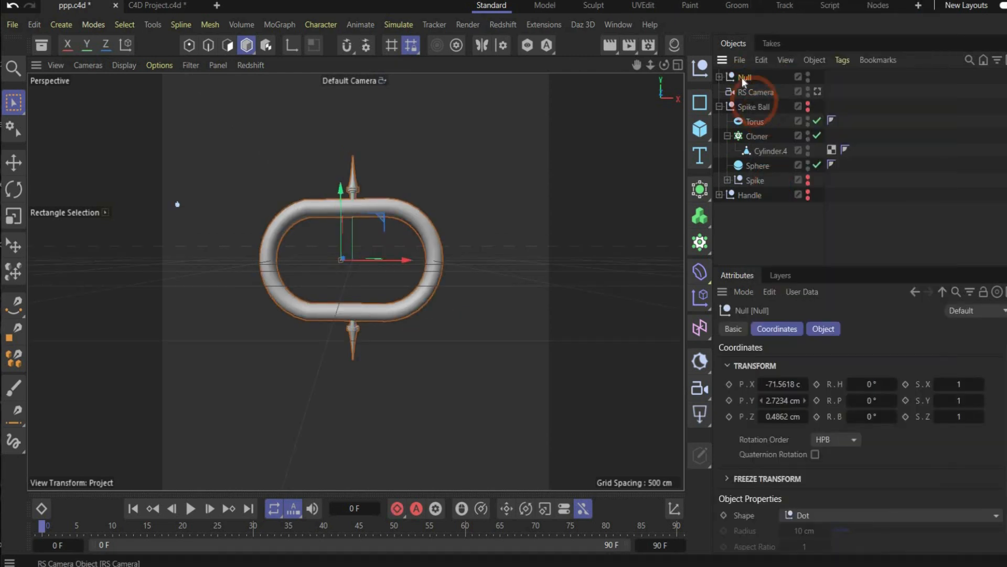
{"action": "double_click", "coordinate": [743, 78]}
{"action": "type", "text": "Cha"}
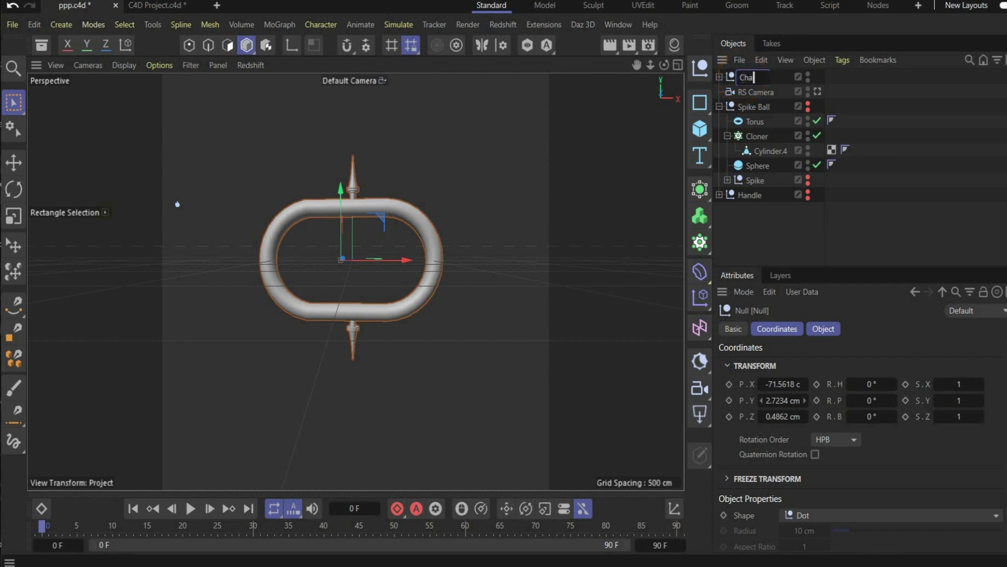
{"action": "type", "text": "in Object"}
{"action": "key", "text": "Return"}
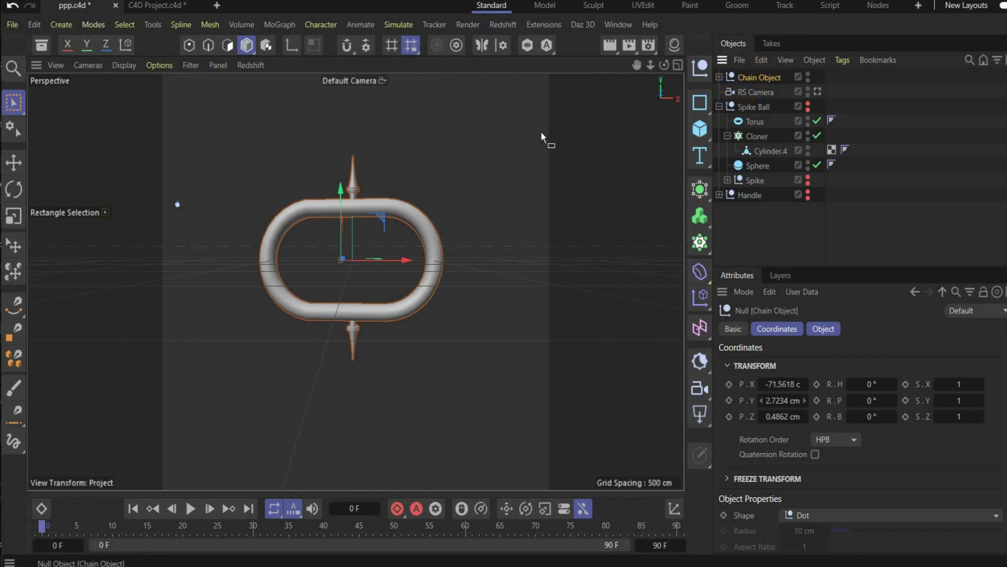
Step: Duplicate the Chain Object group and hide the original
{"action": "key", "text": "ctrl+c"}
{"action": "key", "text": "ctrl+v"}
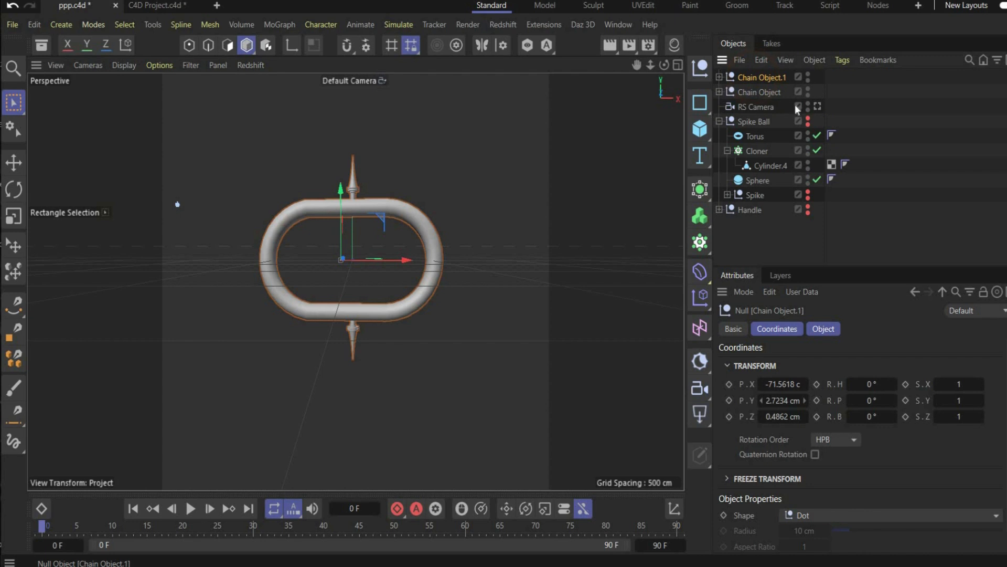
{"action": "left_click", "coordinate": [808, 96]}
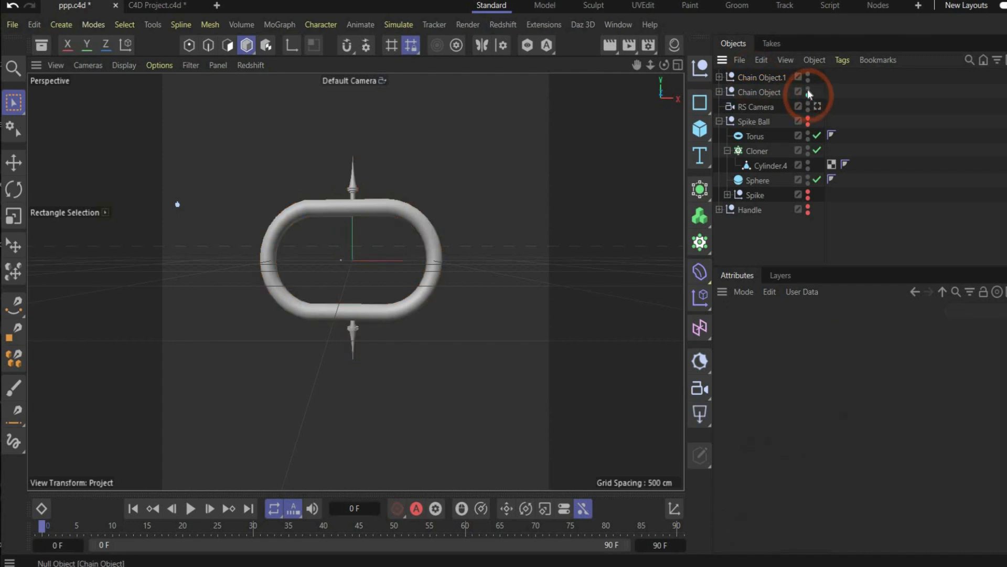
Step: Merge the duplicated chain link with Connect Objects + Delete and place it inside a new Cloner
{"action": "right_click", "coordinate": [747, 80]}
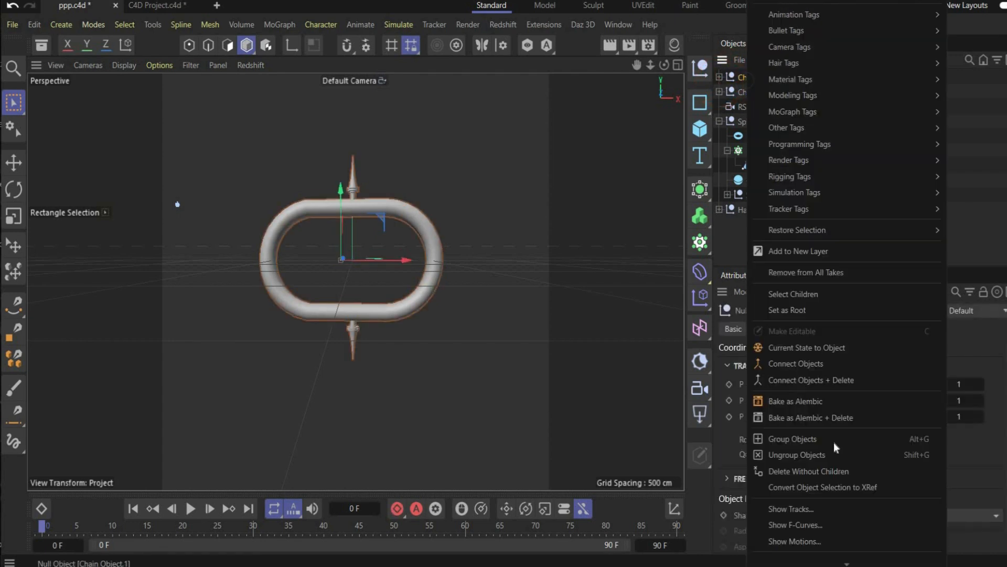
{"action": "left_click", "coordinate": [834, 380]}
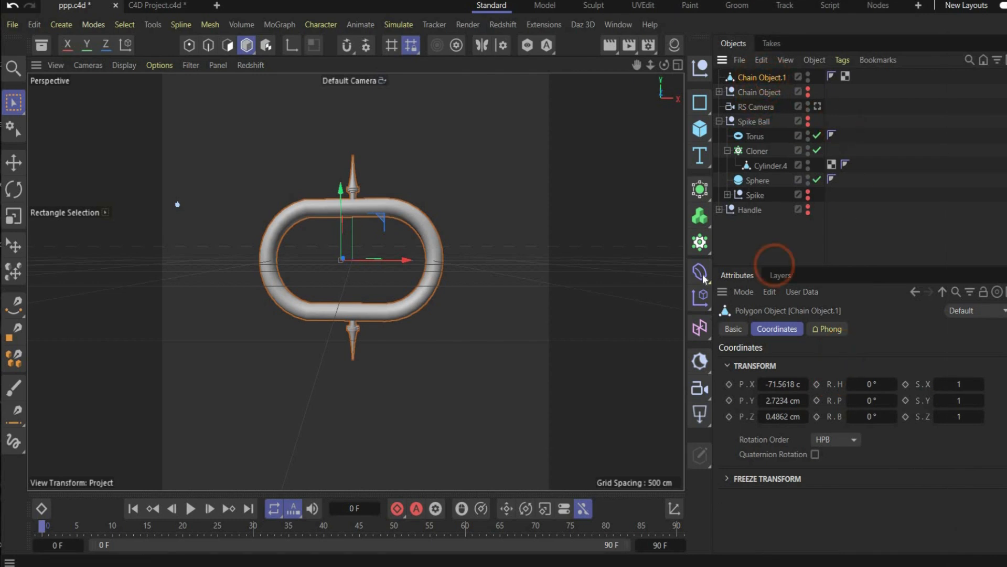
{"action": "left_click", "coordinate": [706, 220]}
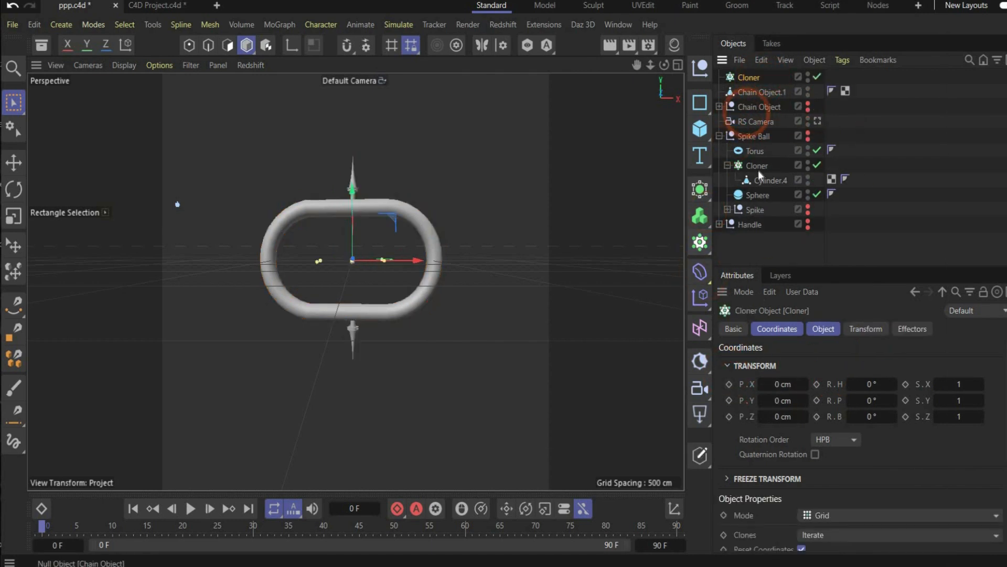
{"action": "left_click_drag", "start_coordinate": [749, 97], "coordinate": [745, 82]}
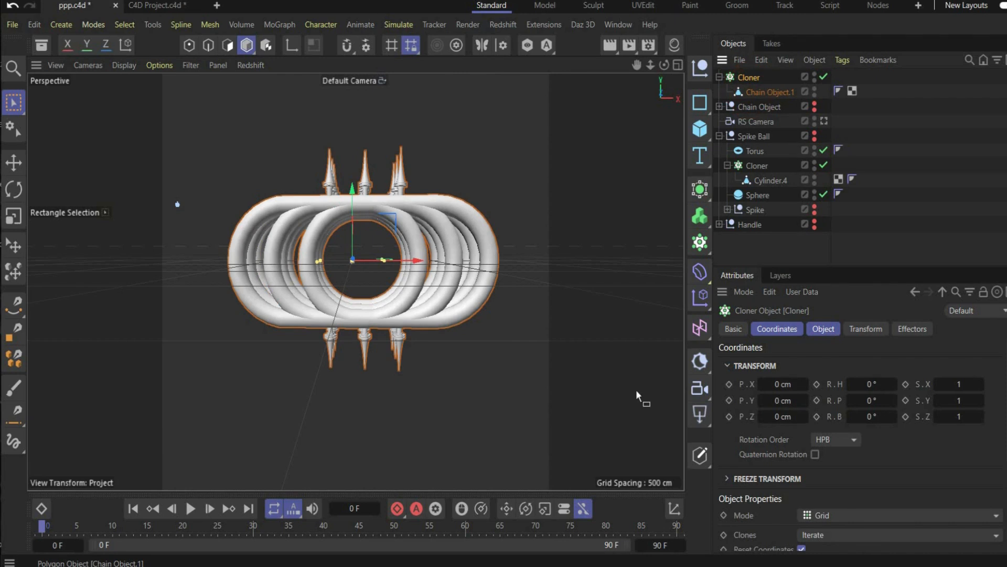
Step: Set the new Cloner to Linear mode with a count of 100 and a Y offset of 0 cm per step
{"action": "left_click", "coordinate": [823, 328]}
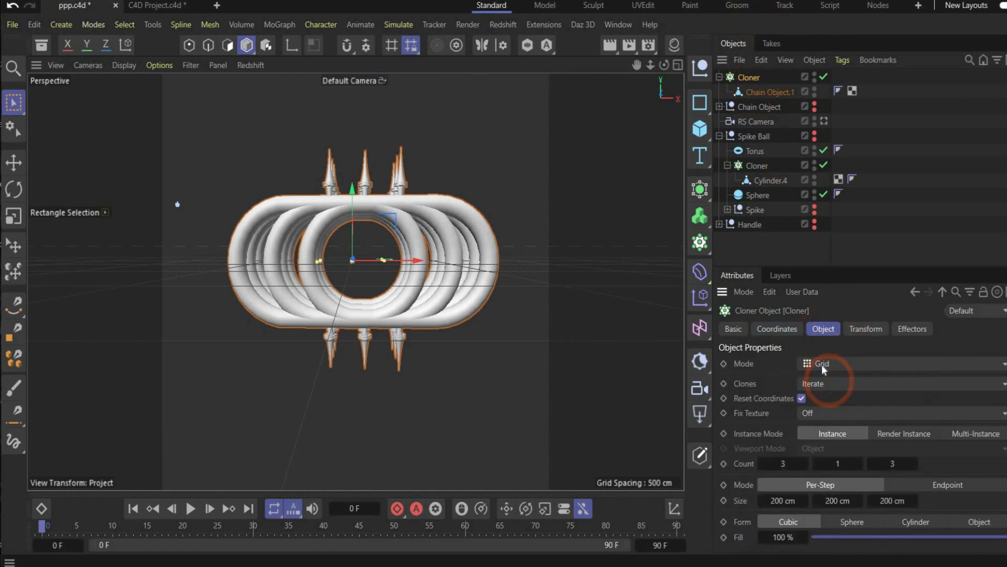
{"action": "left_click", "coordinate": [823, 367]}
{"action": "left_click", "coordinate": [839, 397]}
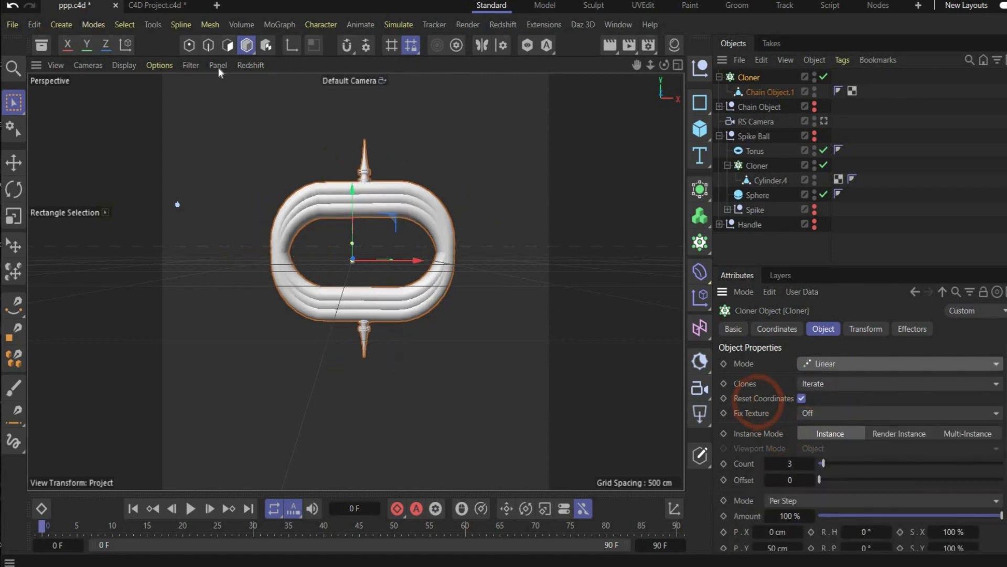
{"action": "left_click_drag", "start_coordinate": [773, 461], "coordinate": [785, 463]}
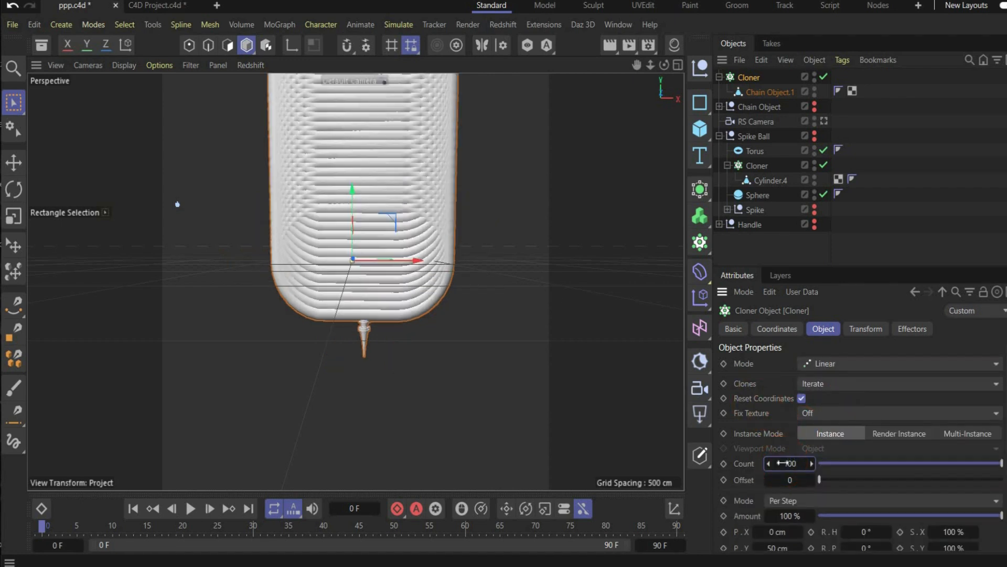
{"action": "scroll", "coordinate": [737, 456], "scroll_direction": "down", "scroll_amount": 3}
{"action": "double_click", "coordinate": [772, 458]}
{"action": "type", "text": "0"}
{"action": "key", "text": "Return"}
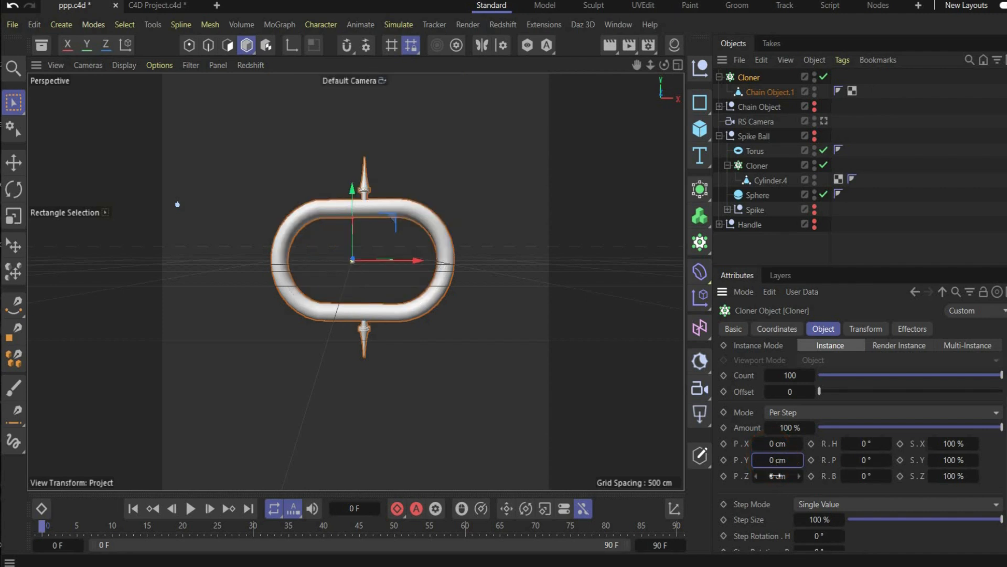
Step: Set the Cloner's X offset per step to 1705 cm
{"action": "double_click", "coordinate": [777, 475]}
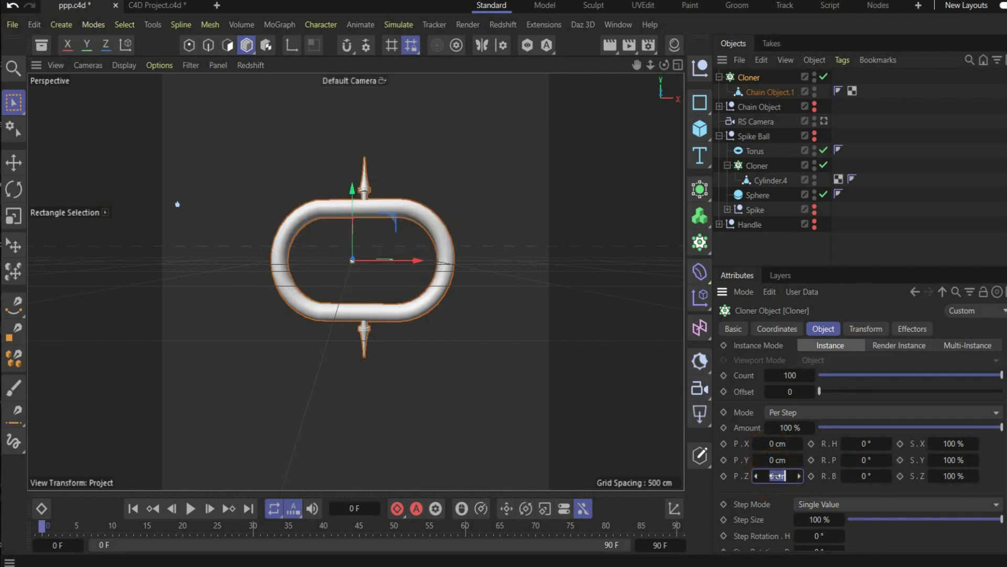
{"action": "double_click", "coordinate": [774, 445]}
{"action": "type", "text": "17"}
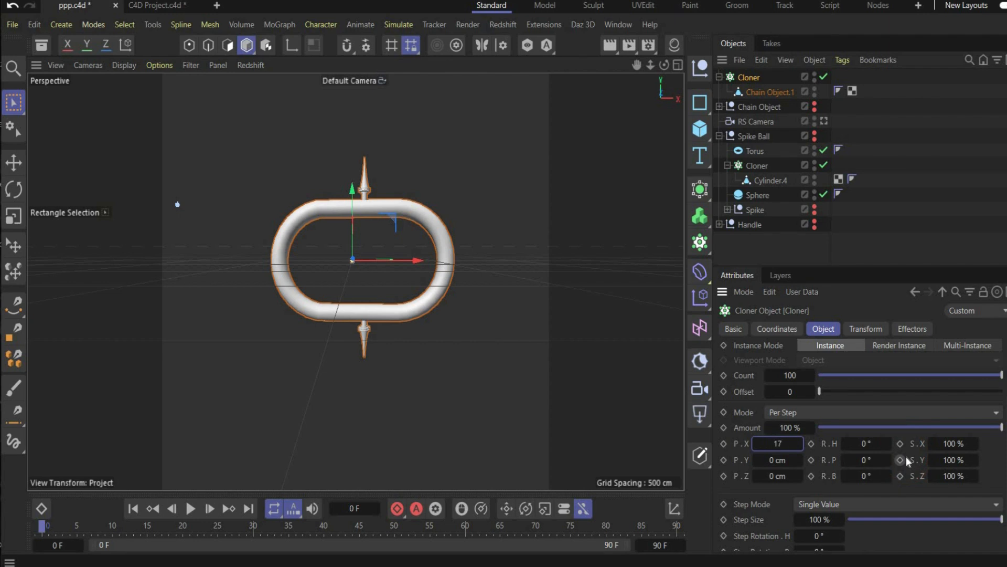
{"action": "type", "text": "05"}
{"action": "key", "text": "Return"}
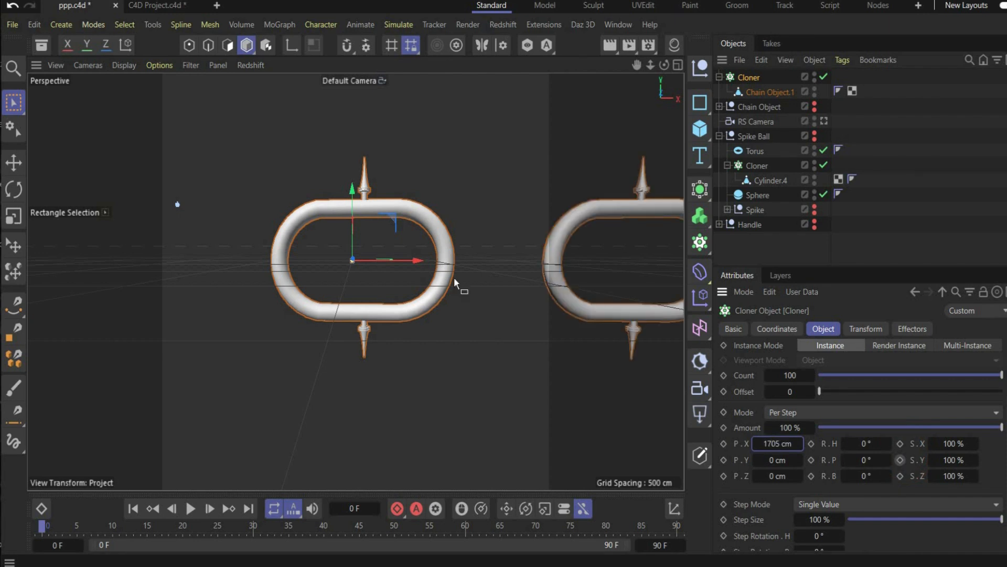
Step: Set the Cloner's per-step X offset to 794 cm, with 180° heading and 90° pitch rotation, to interlock the links
{"action": "scroll", "coordinate": [346, 213], "scroll_direction": "down", "scroll_amount": 5}
{"action": "left_click_drag", "start_coordinate": [756, 443], "coordinate": [715, 446]}
{"action": "left_click_drag", "start_coordinate": [858, 444], "coordinate": [866, 445]}
{"action": "type", "text": "180"}
{"action": "key", "text": "Tab"}
{"action": "type", "text": "90"}
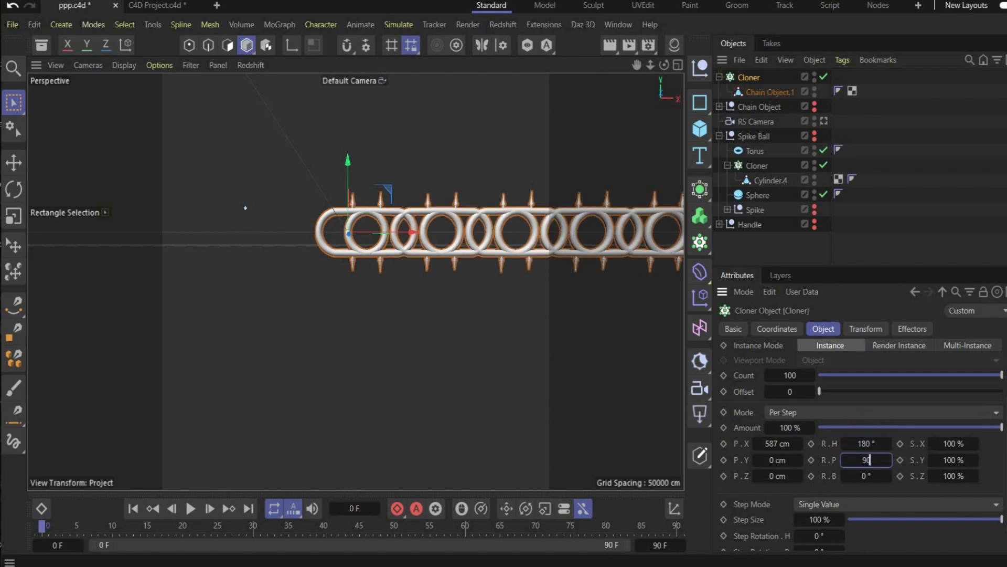
{"action": "key", "text": "Return"}
{"action": "left_click_drag", "start_coordinate": [777, 443], "coordinate": [798, 443]}
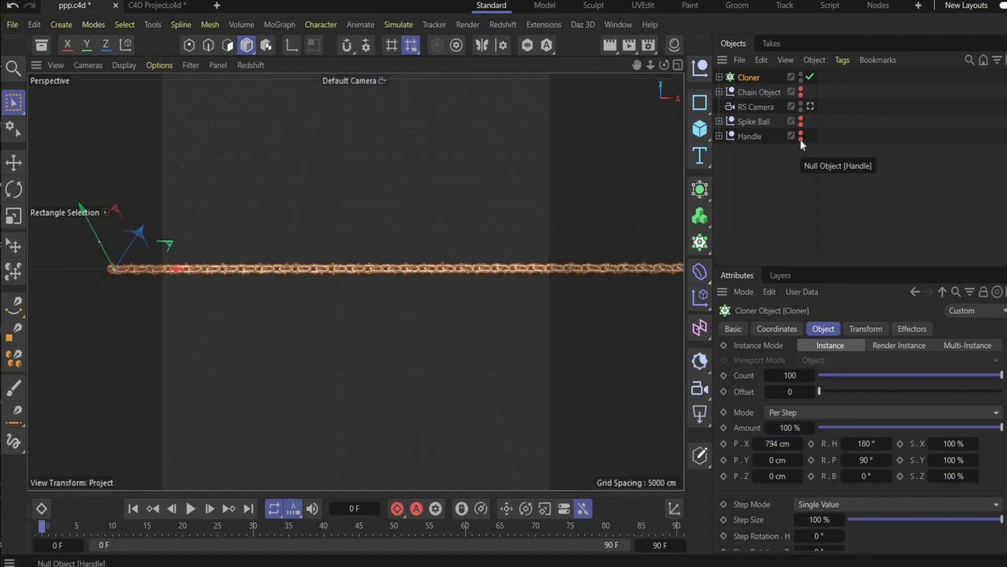
Step: Unhide the Spike Ball and Handle groups and look through the RS Camera
{"action": "left_click", "coordinate": [801, 135]}
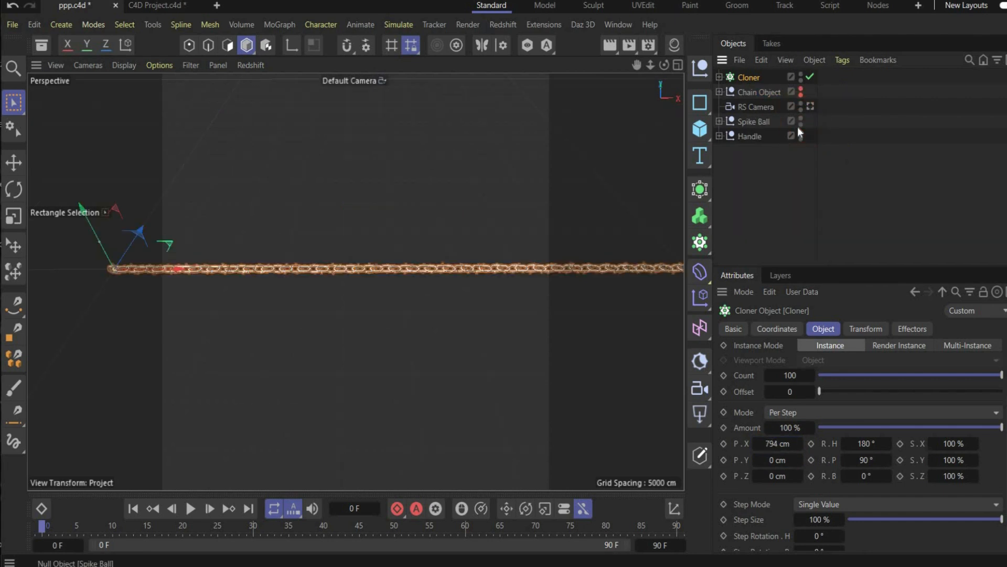
{"action": "left_click", "coordinate": [811, 105]}
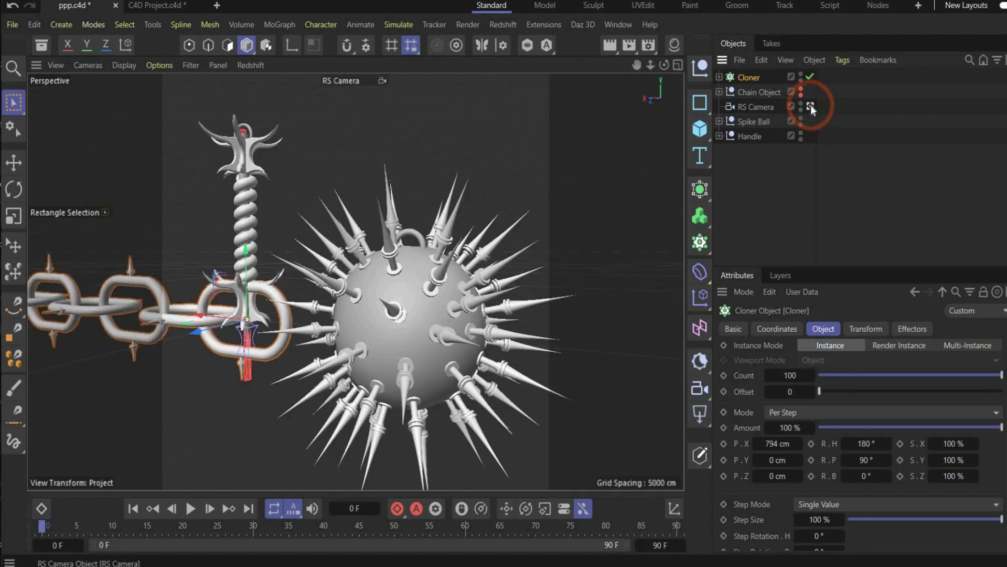
Step: Disable and hide the chain Cloner, then draw a Bezier spline in the top view from the handle to the spiked ball
{"action": "left_click", "coordinate": [808, 77]}
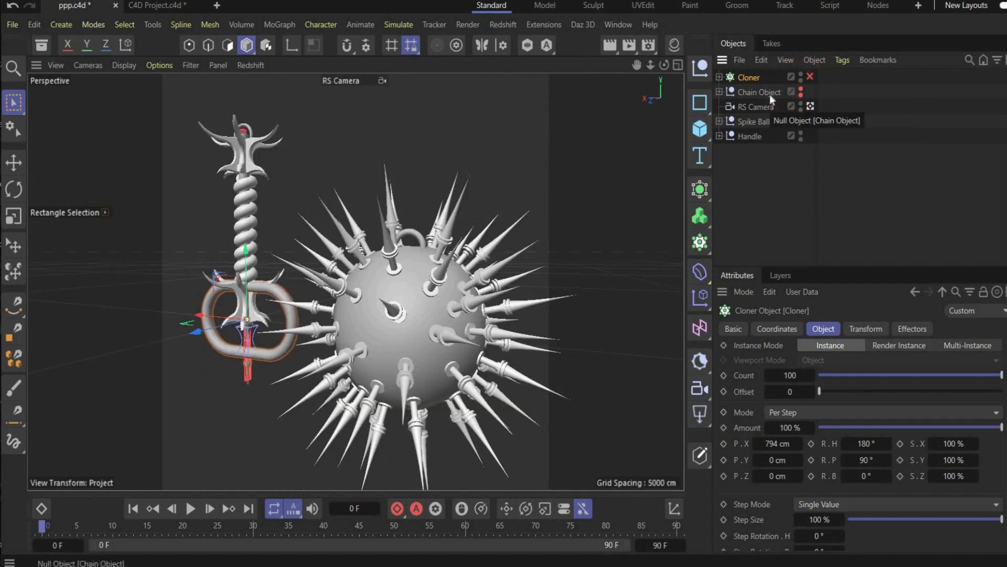
{"action": "double_click", "coordinate": [800, 81], "text": "alt"}
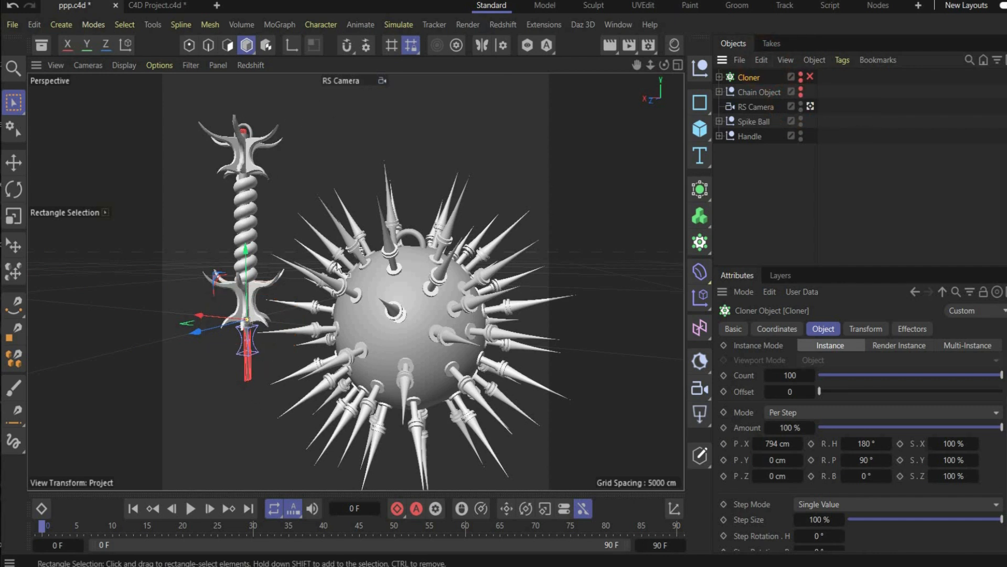
{"action": "left_click", "coordinate": [17, 309]}
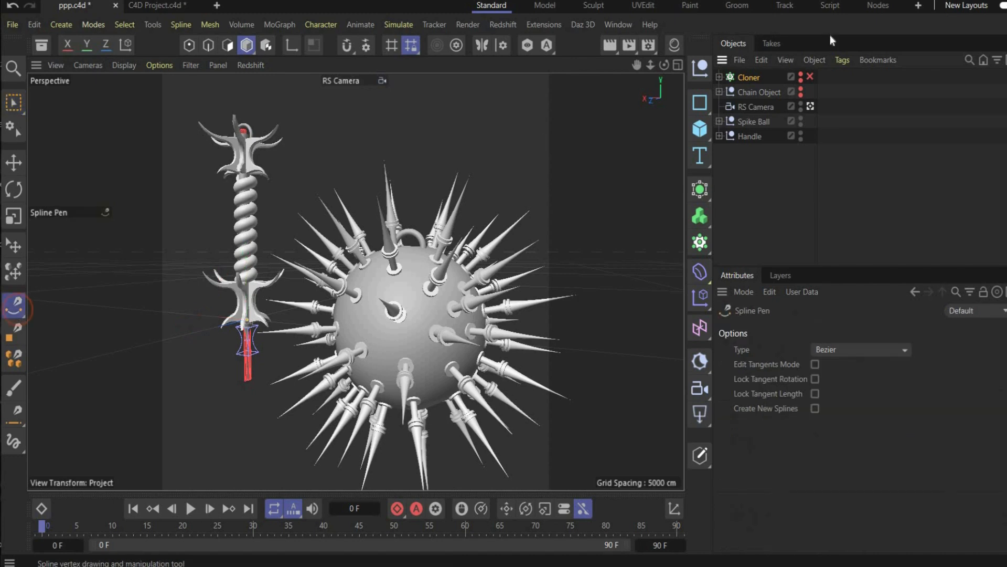
{"action": "left_click", "coordinate": [677, 65]}
{"action": "left_click", "coordinate": [676, 65]}
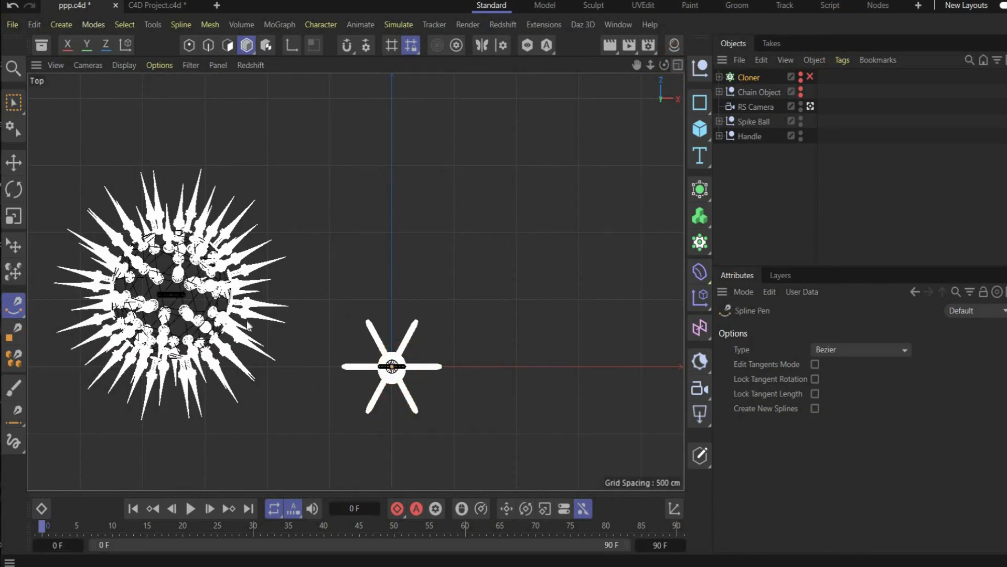
{"action": "left_click", "coordinate": [391, 367]}
{"action": "left_click_drag", "start_coordinate": [264, 371], "coordinate": [244, 354]}
{"action": "left_click", "coordinate": [175, 292]}
{"action": "key", "text": "Escape"}
{"action": "key", "text": "F1"}
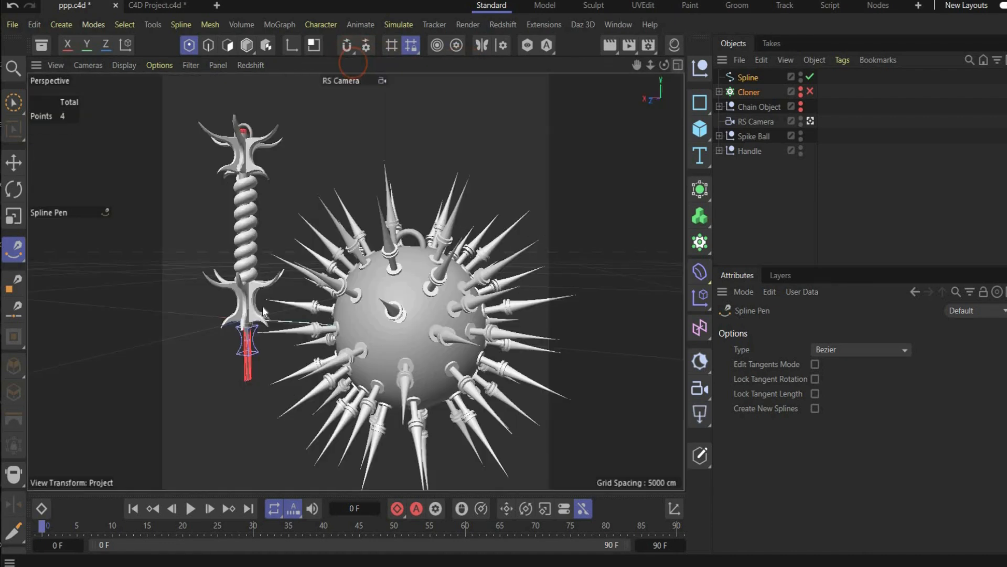
Step: Move the whole spline up to the level of the ring at the handle's upper end
{"action": "left_click", "coordinate": [14, 162]}
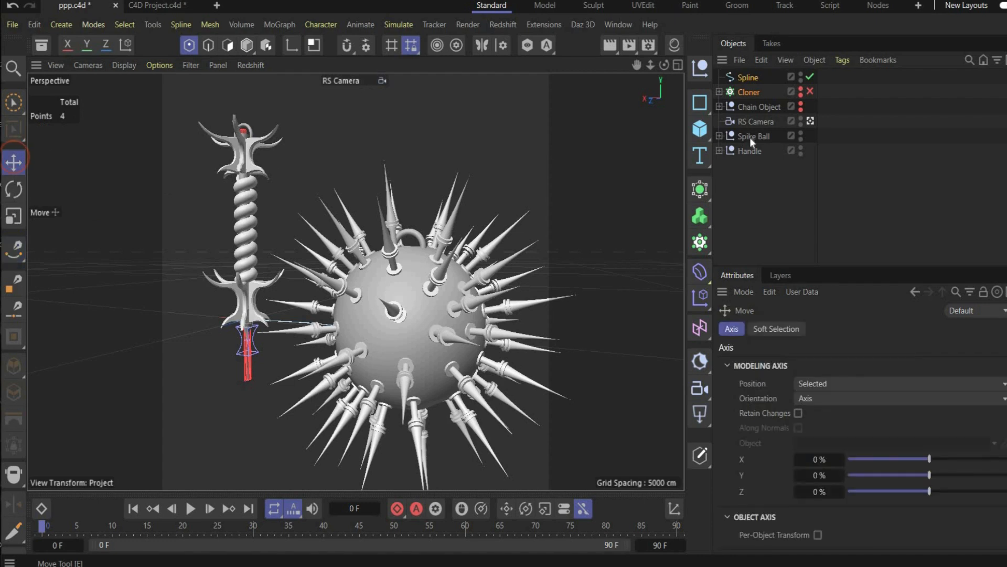
{"action": "left_click", "coordinate": [750, 78]}
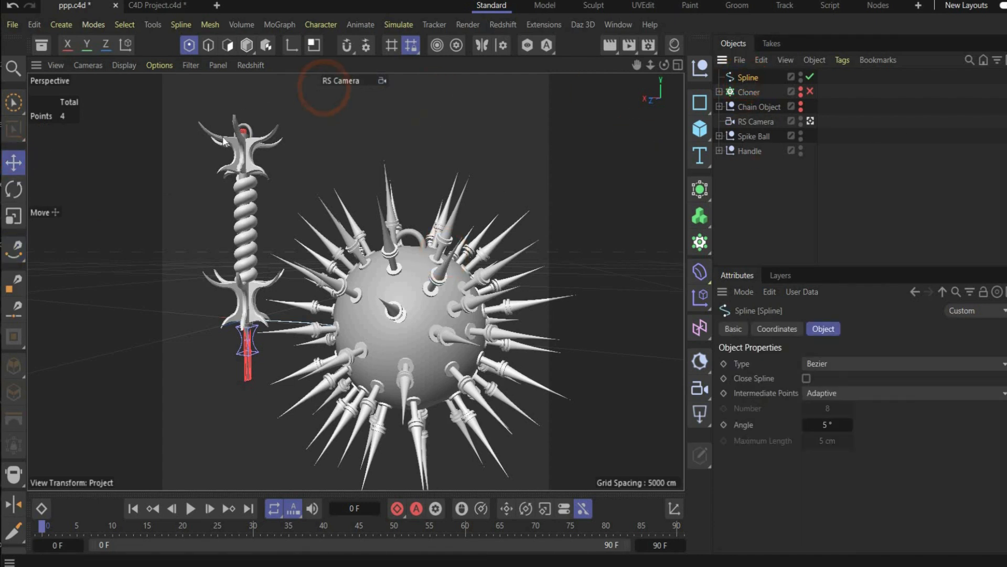
{"action": "scroll", "coordinate": [224, 139], "scroll_direction": "down", "scroll_amount": 1}
{"action": "scroll", "coordinate": [223, 139], "scroll_direction": "up", "scroll_amount": 1}
{"action": "left_click", "coordinate": [246, 45]}
{"action": "left_click_drag", "start_coordinate": [246, 259], "coordinate": [246, 257]}
{"action": "left_click_drag", "start_coordinate": [274, 85], "coordinate": [215, 144]}
Step: Reposition the spline's points so the curve runs from the handle's upper ring down to the top of the spiked ball
{"action": "left_click", "coordinate": [188, 45]}
{"action": "left_click", "coordinate": [385, 119]}
{"action": "left_click_drag", "start_coordinate": [385, 94], "coordinate": [439, 89]}
{"action": "left_click", "coordinate": [437, 86]}
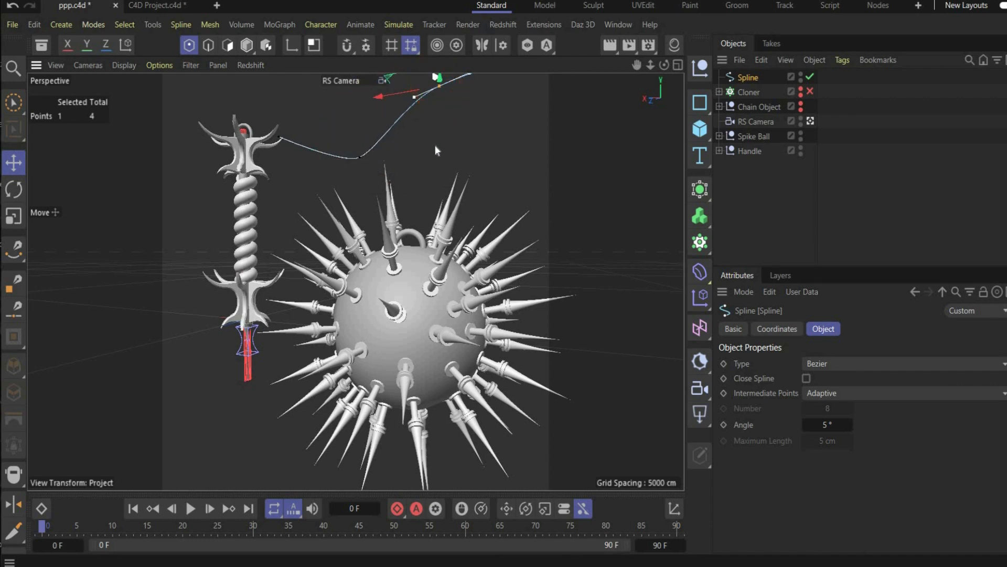
{"action": "left_click", "coordinate": [379, 174]}
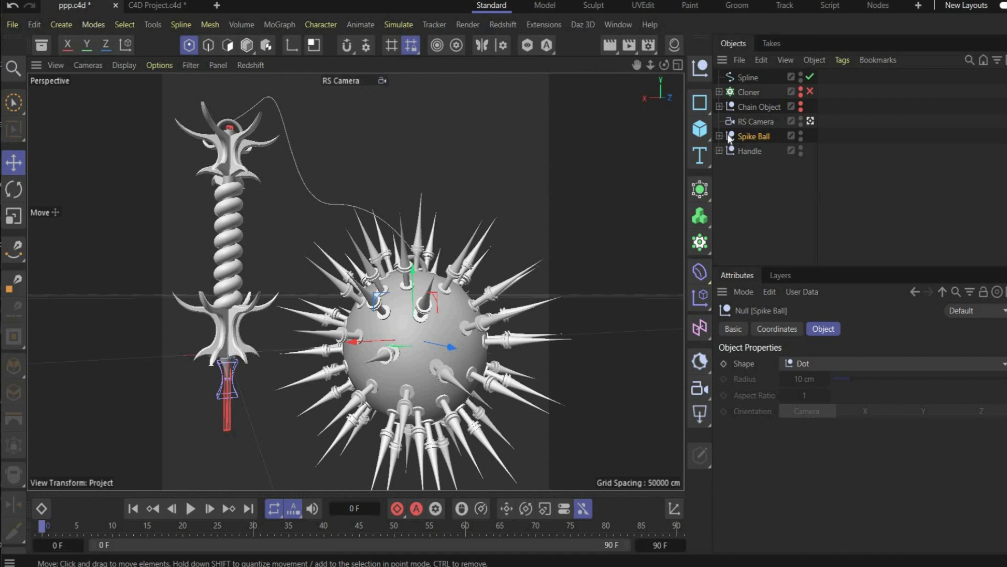
Step: Enable and unhide the chain Cloner, and add a Spline Wrap deformer that uses the drawn Spline
{"action": "left_click", "coordinate": [809, 90]}
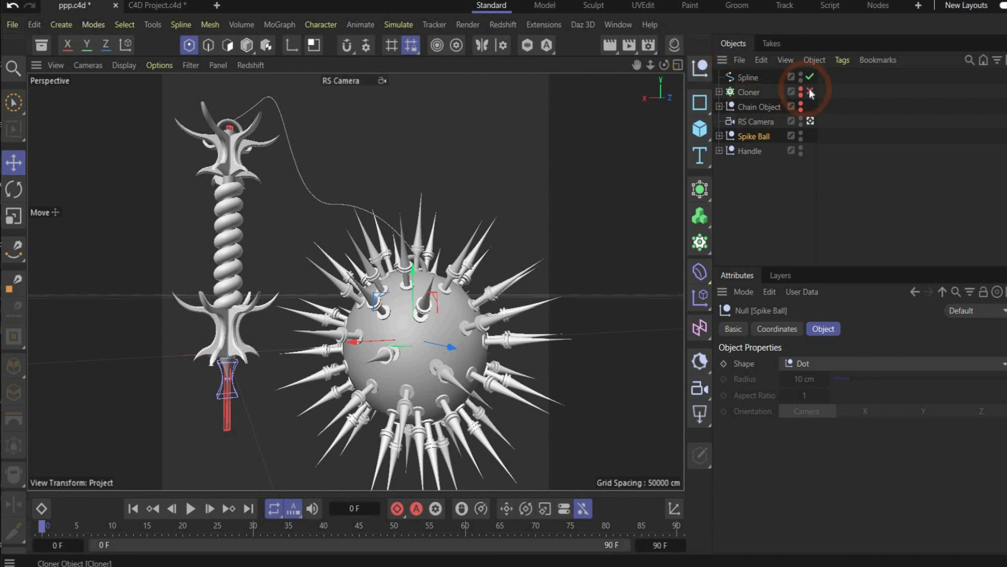
{"action": "left_click", "coordinate": [802, 93]}
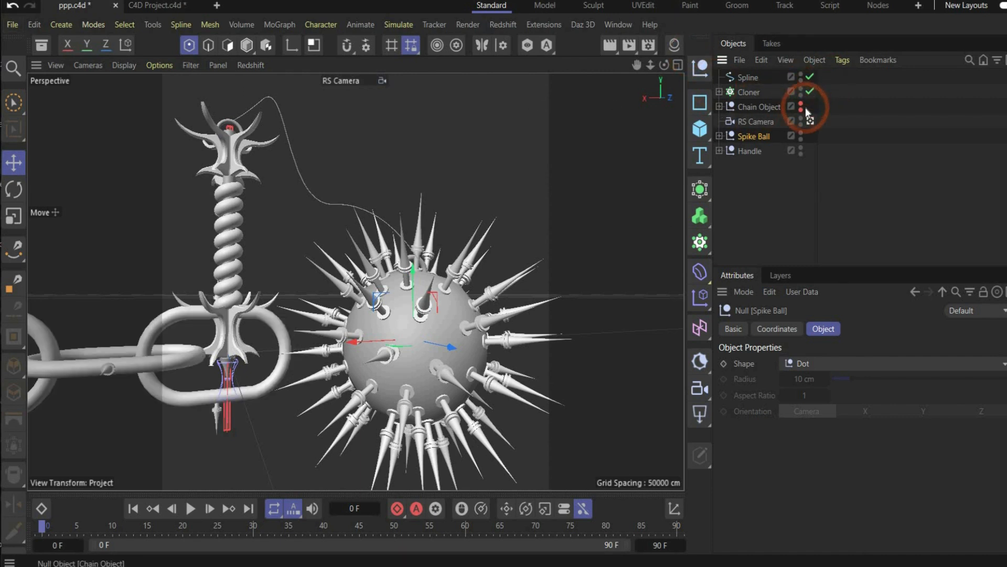
{"action": "left_click", "coordinate": [750, 92]}
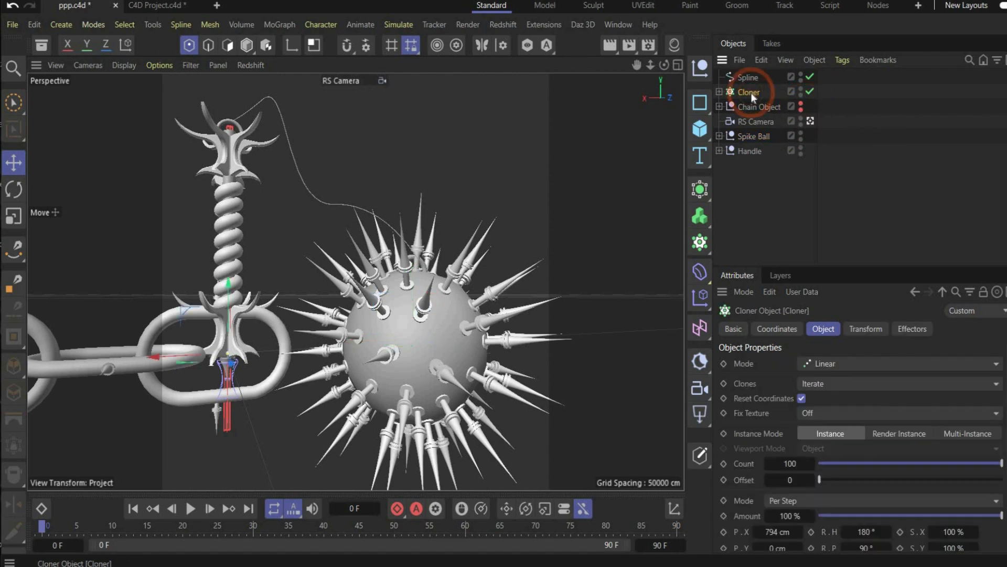
{"action": "left_click", "coordinate": [698, 278]}
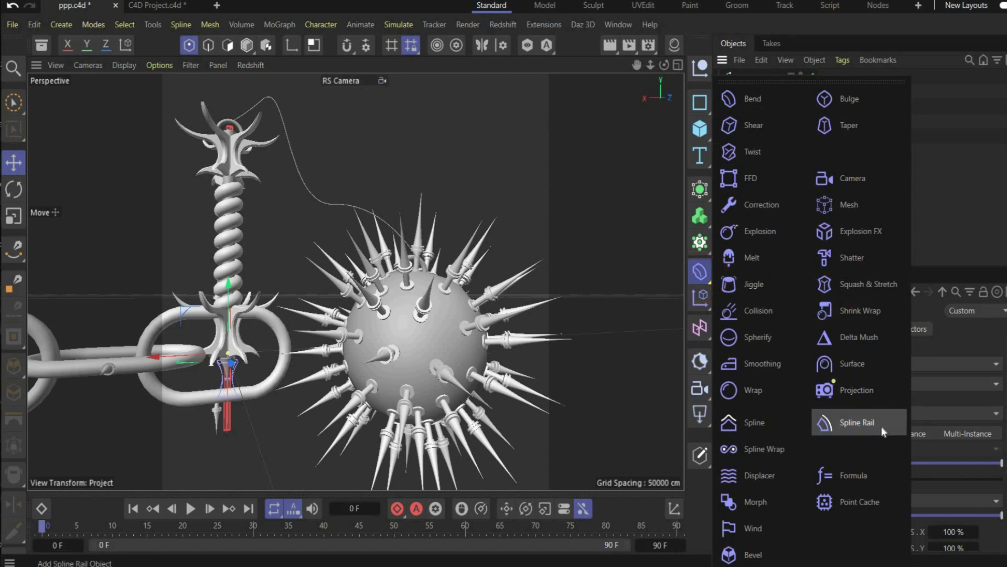
{"action": "left_click", "coordinate": [761, 448]}
{"action": "left_click_drag", "start_coordinate": [747, 92], "coordinate": [837, 364]}
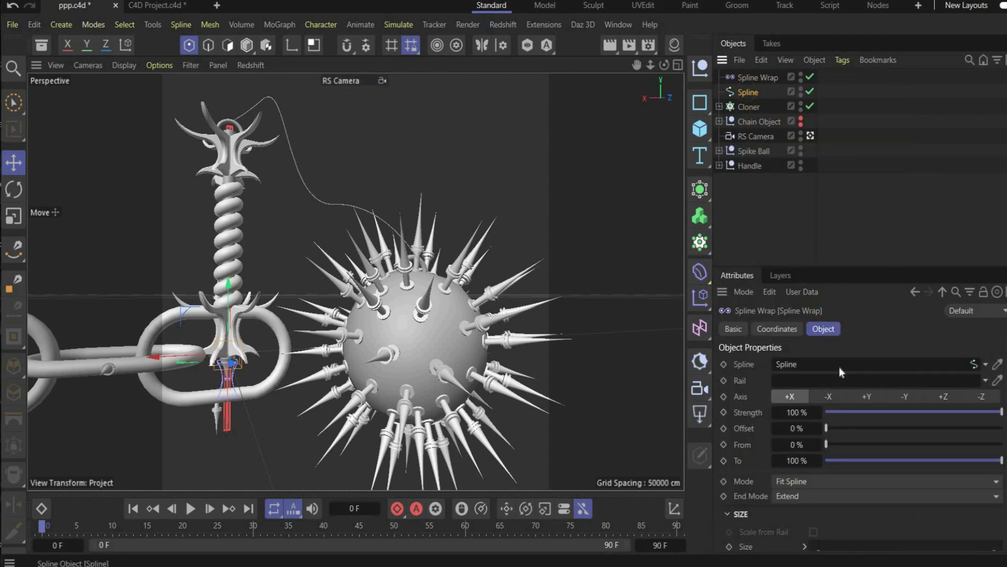
Step: Create a Null and group the Spline Wrap and the Cloner under it so the chain follows the spline
{"action": "left_click", "coordinate": [700, 67]}
{"action": "left_click_drag", "start_coordinate": [748, 94], "coordinate": [747, 77]}
{"action": "left_click_drag", "start_coordinate": [747, 121], "coordinate": [758, 103]}
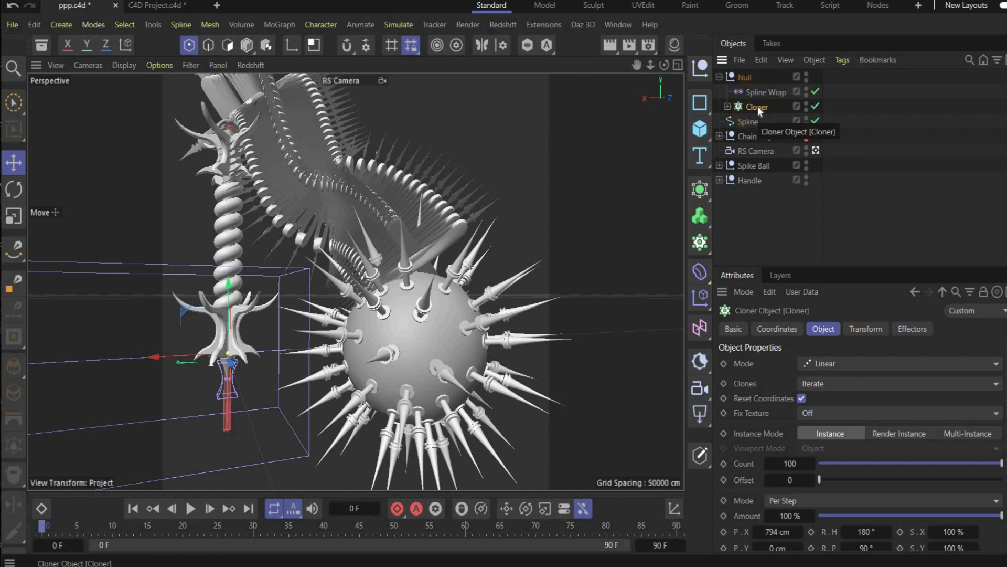
Step: Set the clone transform scale of the chain Cloner to 3 in X, 0.5 in Y and 0.5 in Z
{"action": "left_click", "coordinate": [869, 327]}
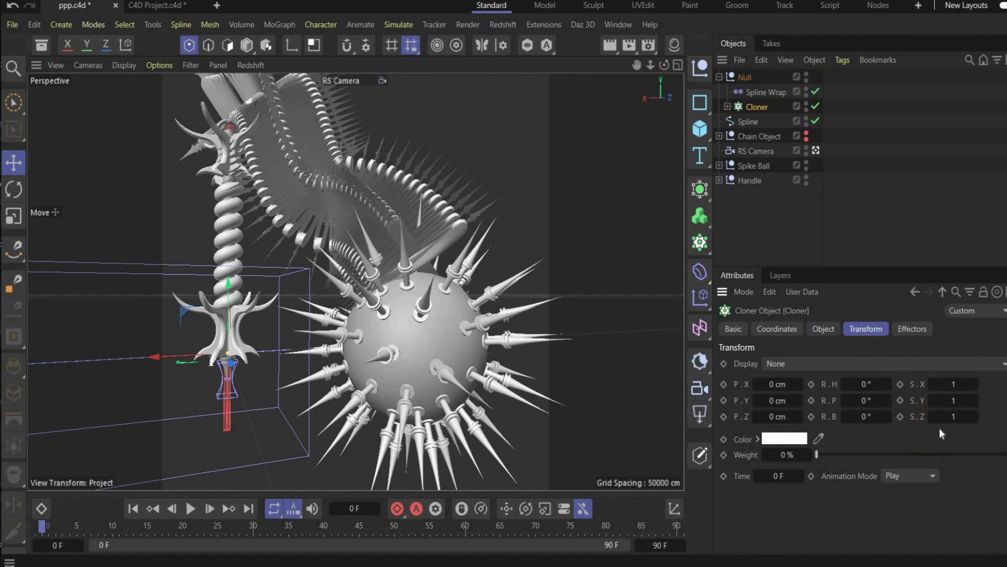
{"action": "double_click", "coordinate": [953, 383]}
{"action": "type", "text": "3"}
{"action": "key", "text": "Return"}
{"action": "double_click", "coordinate": [953, 400]}
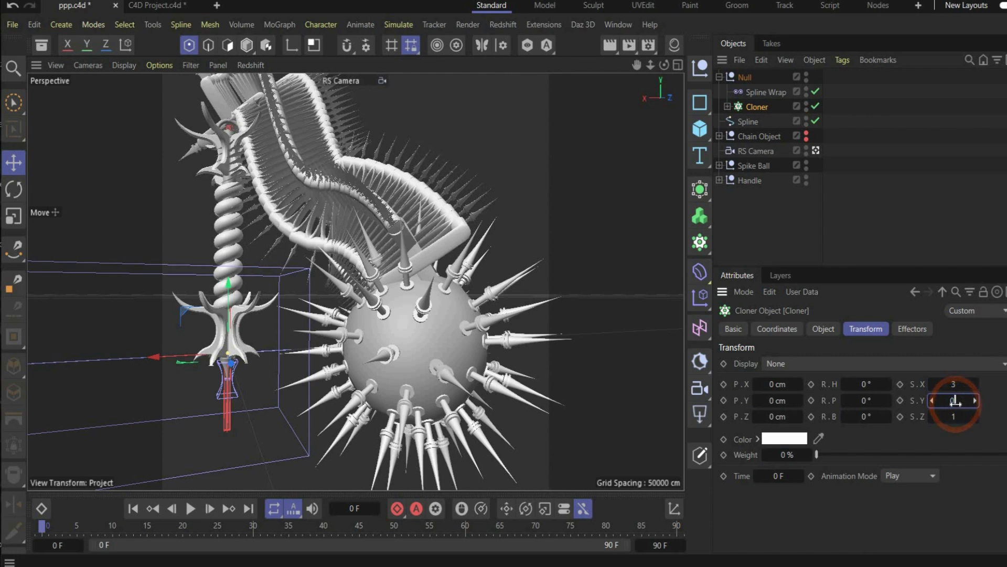
{"action": "type", "text": "0.5"}
{"action": "key", "text": "Return"}
{"action": "double_click", "coordinate": [948, 412]}
{"action": "type", "text": "0.5"}
{"action": "key", "text": "Return"}
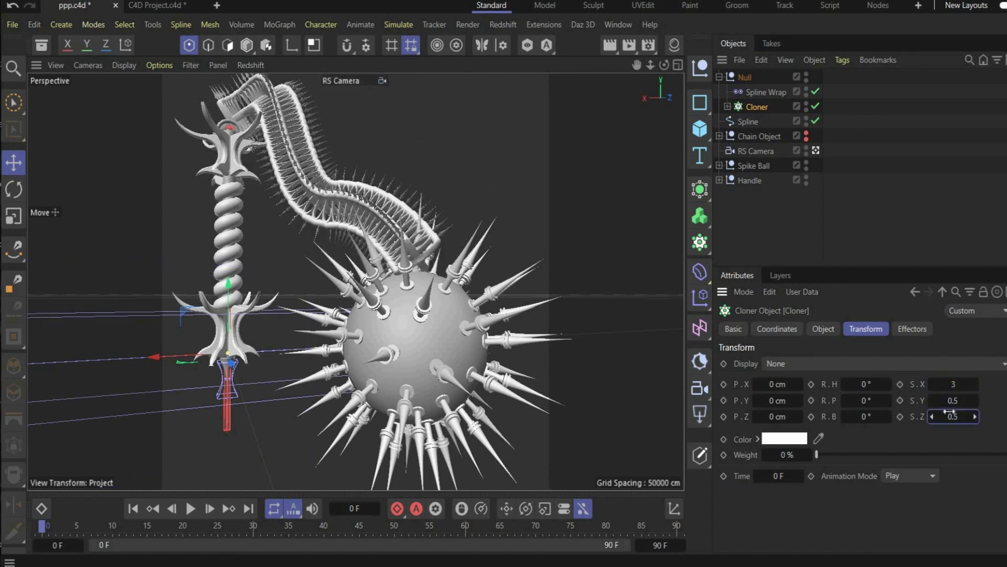
Step: Scale the Cloner object itself to 0.4 in X, 0.35 in Y and 0.35 in Z
{"action": "left_click", "coordinate": [795, 328]}
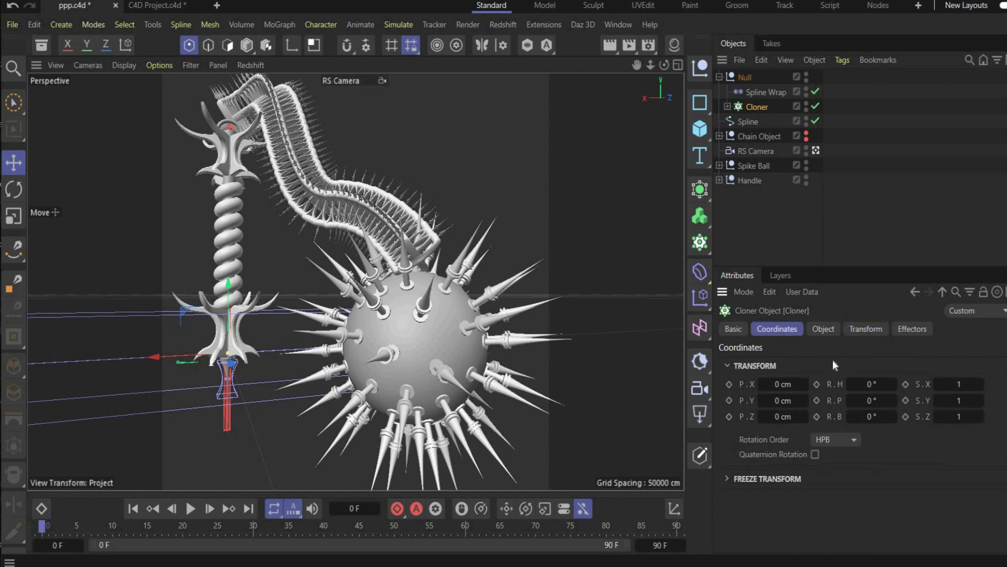
{"action": "left_click", "coordinate": [959, 385]}
{"action": "type", "text": "0.4"}
{"action": "key", "text": "Tab"}
{"action": "type", "text": "0.35"}
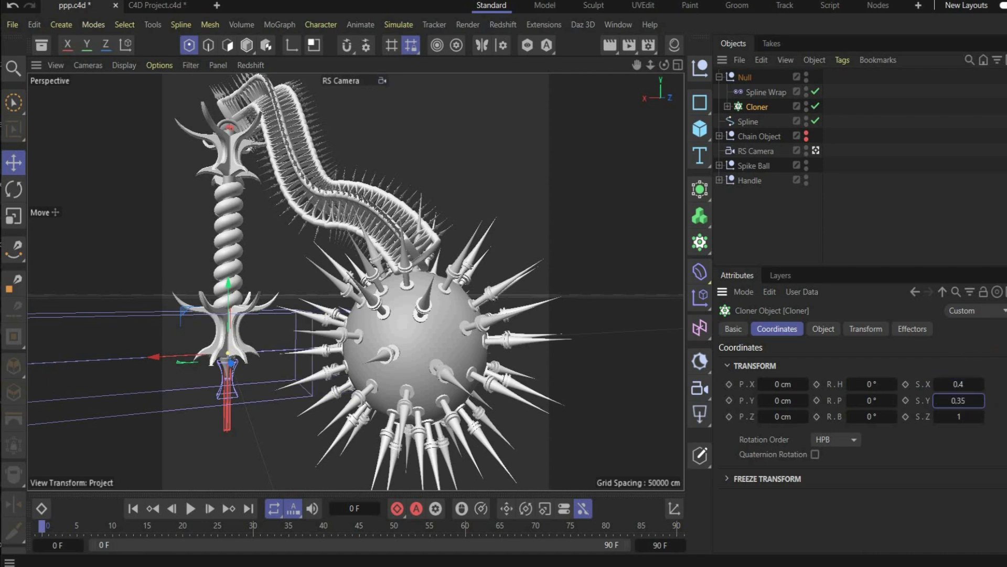
{"action": "key", "text": "Return"}
{"action": "left_click", "coordinate": [965, 416]}
{"action": "type", "text": "0.35"}
{"action": "key", "text": "Return"}
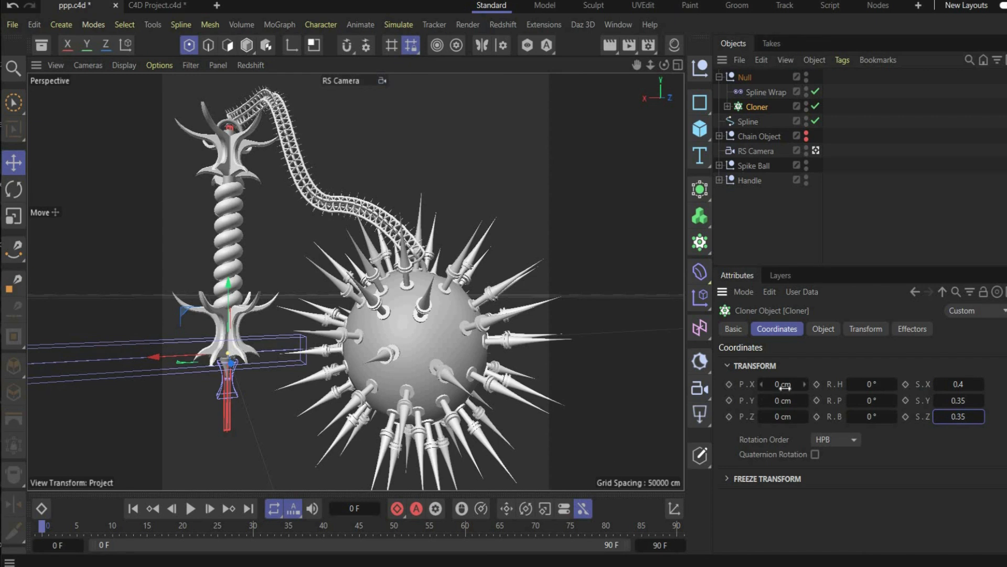
Step: Adjust the Cloner's per-step X offset to change the spacing of the chain links along the spline
{"action": "left_click", "coordinate": [823, 328]}
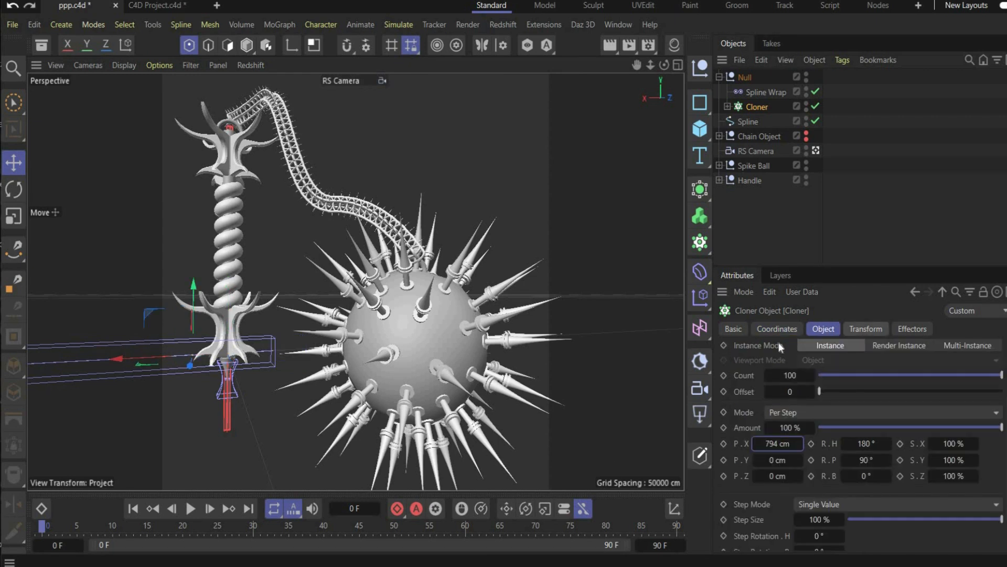
{"action": "left_click", "coordinate": [774, 445]}
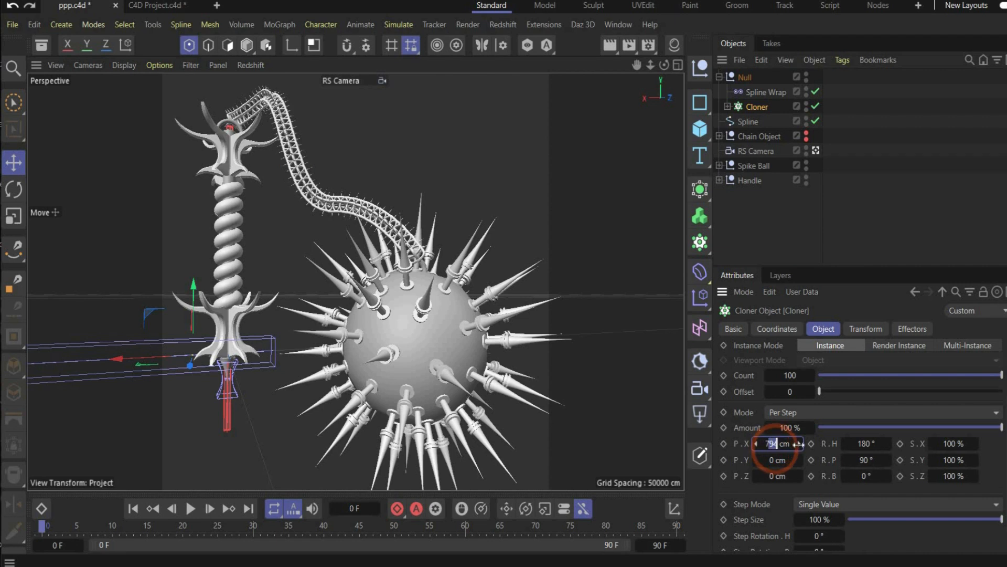
{"action": "left_click", "coordinate": [726, 446]}
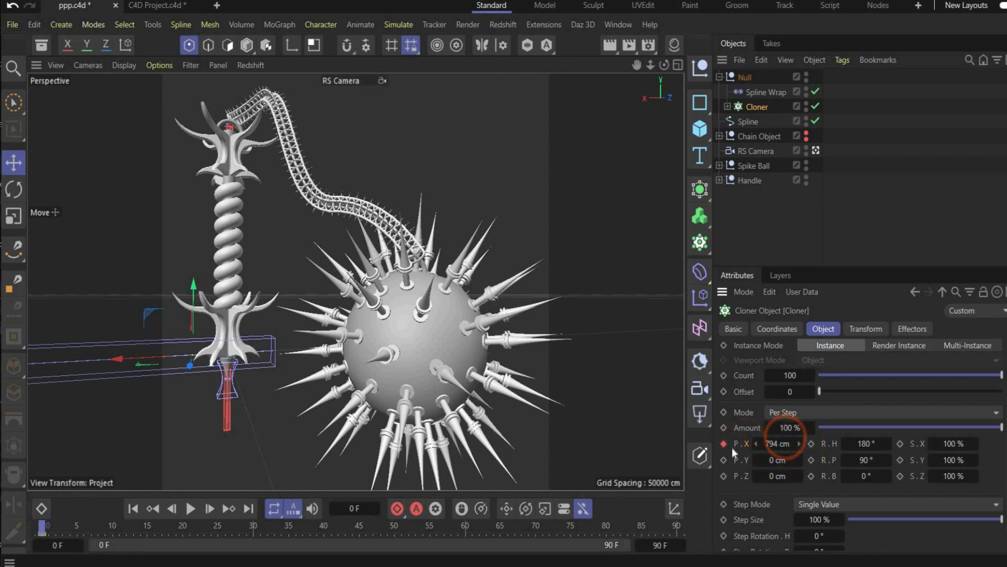
{"action": "left_click", "coordinate": [771, 446]}
{"action": "left_click_drag", "start_coordinate": [771, 446], "coordinate": [843, 444]}
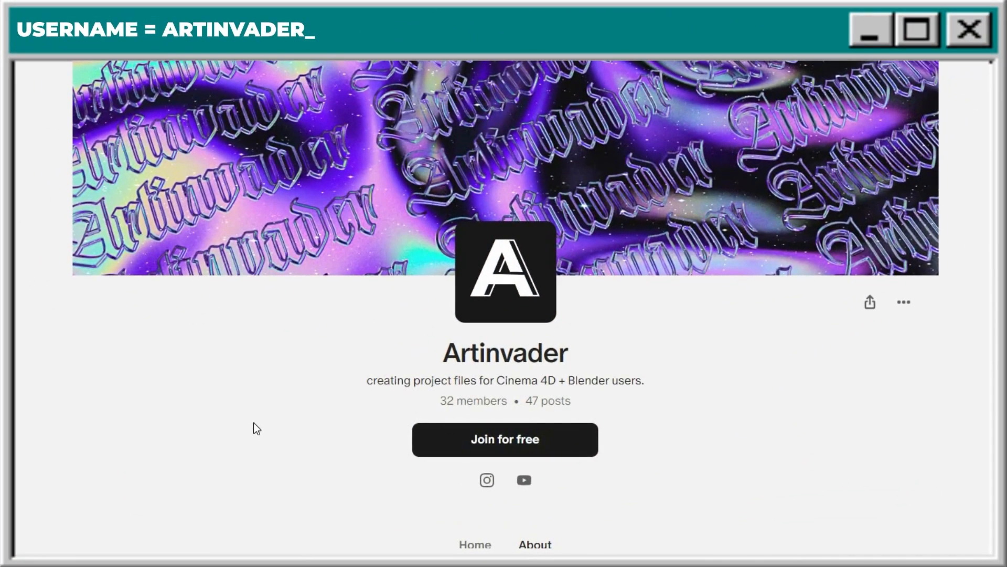
Step: Look through the membership tiers on the Artinvader creator page
{"action": "scroll", "coordinate": [253, 429], "scroll_direction": "down", "scroll_amount": 8}
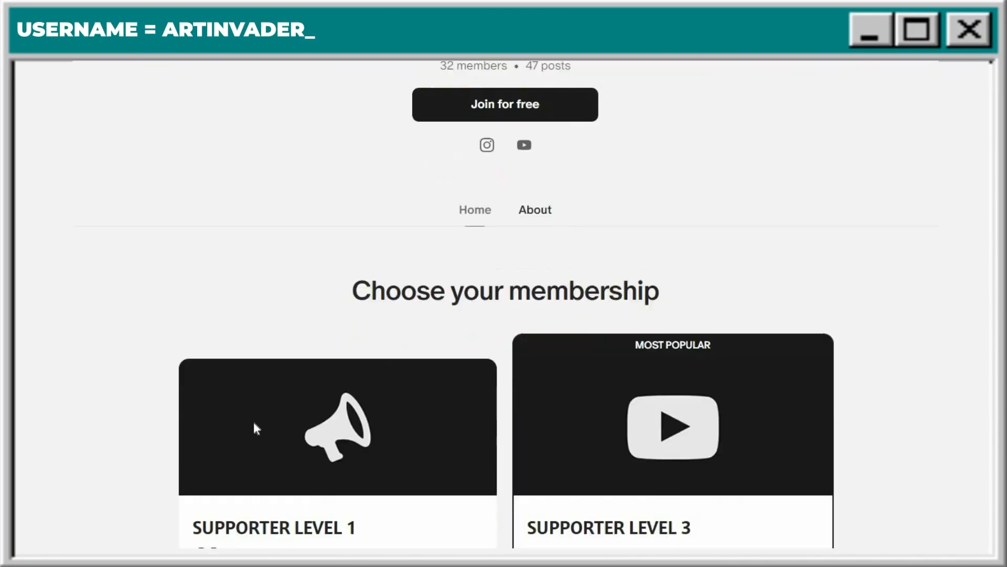
{"action": "scroll", "coordinate": [253, 422], "scroll_direction": "down", "scroll_amount": 3}
{"action": "scroll", "coordinate": [254, 423], "scroll_direction": "up", "scroll_amount": 2}
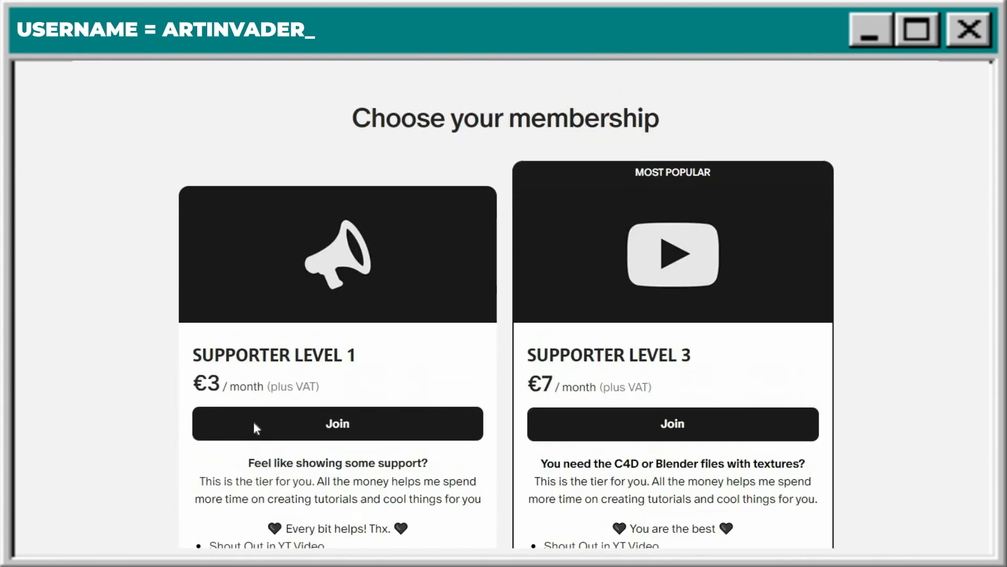
{"action": "scroll", "coordinate": [253, 423], "scroll_direction": "down", "scroll_amount": 2}
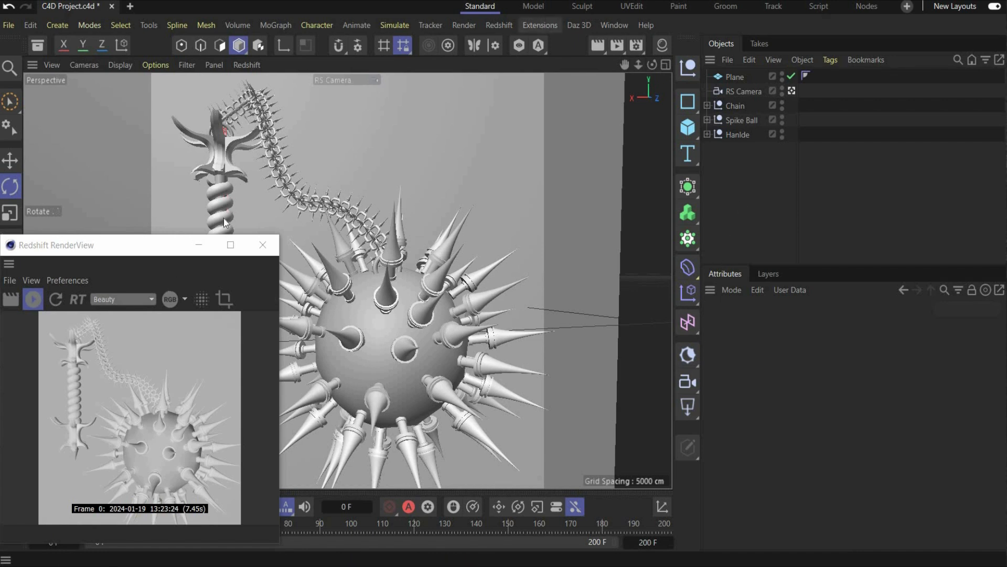
Step: Add a Redshift Dome Light to the flail scene in Cinema 4D
{"action": "left_click", "coordinate": [487, 25]}
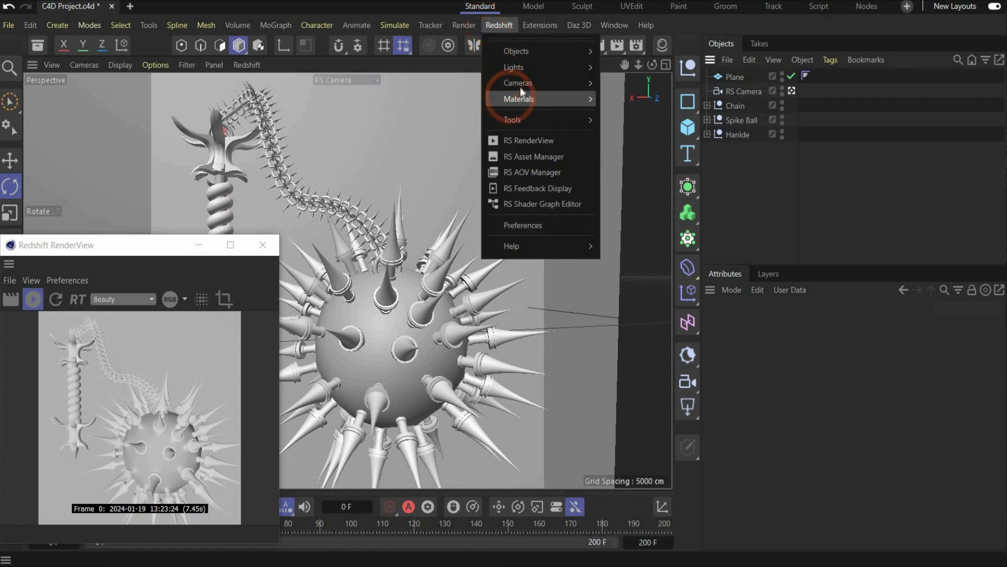
{"action": "mouse_move", "coordinate": [520, 85]}
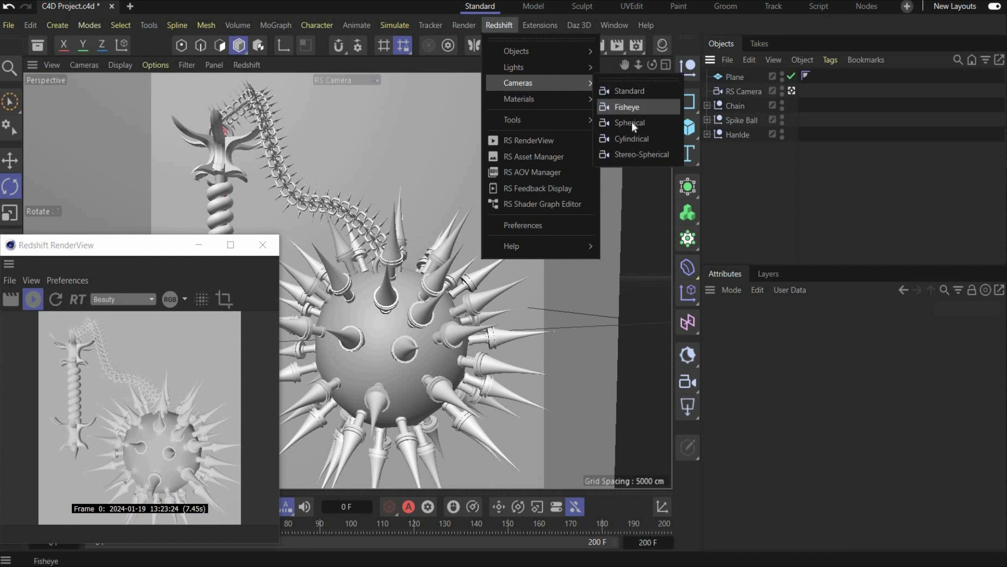
{"action": "mouse_move", "coordinate": [566, 67]}
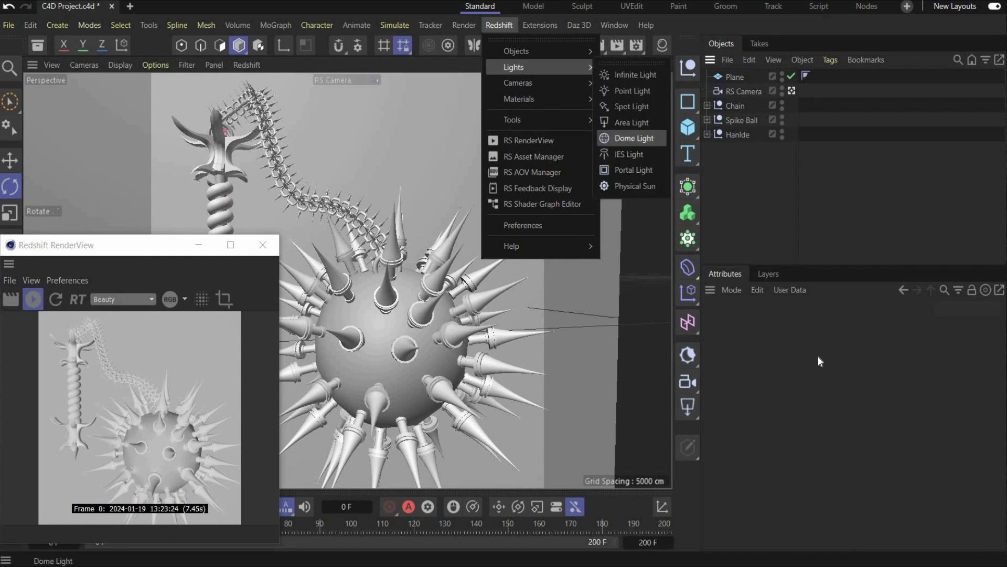
{"action": "left_click", "coordinate": [630, 138]}
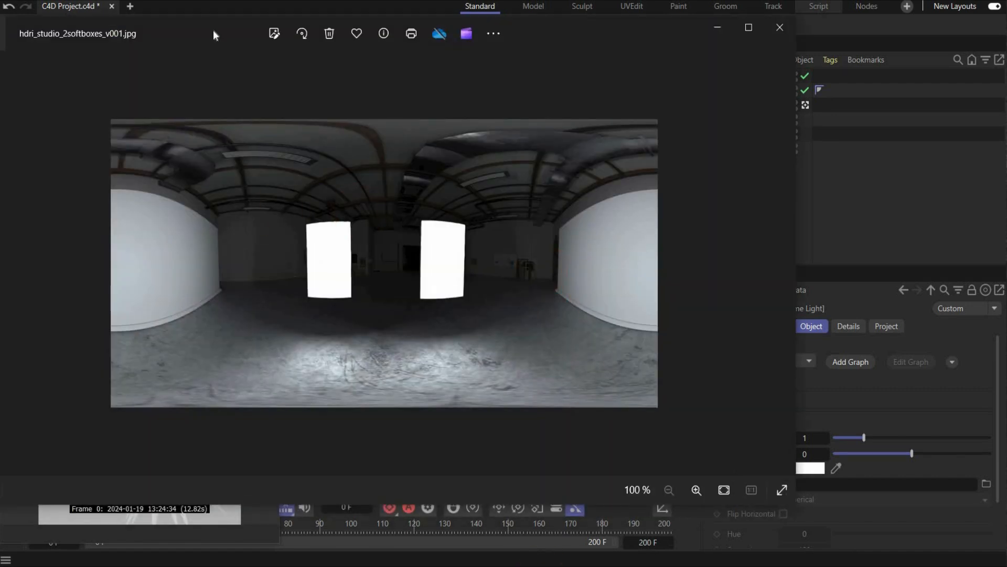
Step: Minimize the HDRI preview, add a shader graph to the RS Dome Light and load the two-softbox studio HDRI as its dome map
{"action": "left_click", "coordinate": [719, 27]}
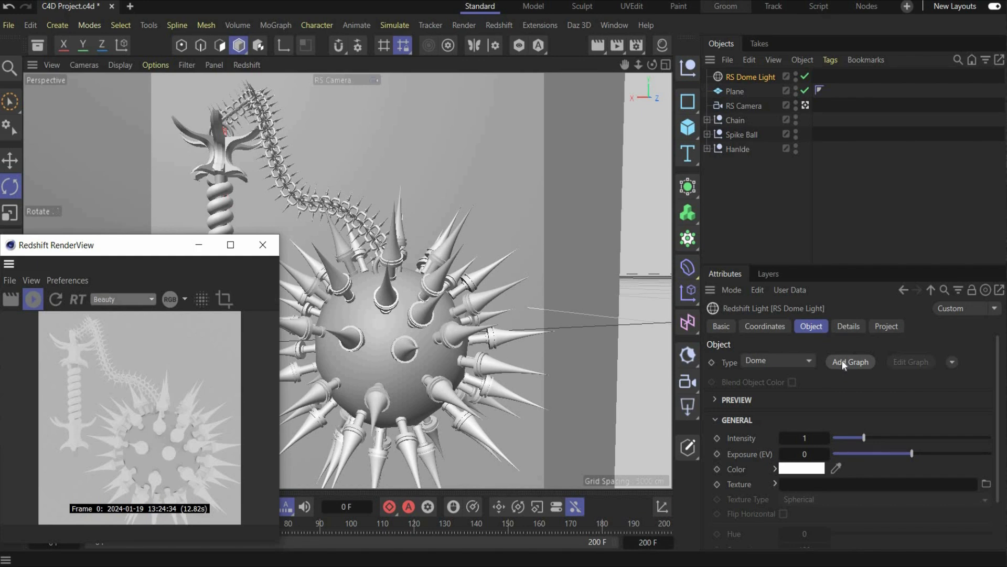
{"action": "left_click", "coordinate": [843, 362]}
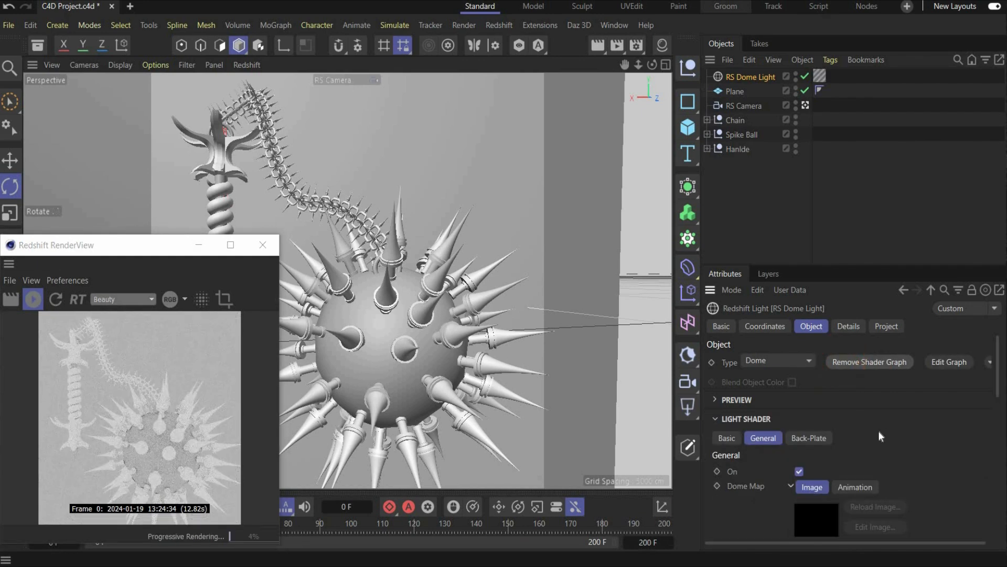
{"action": "left_click", "coordinate": [815, 519]}
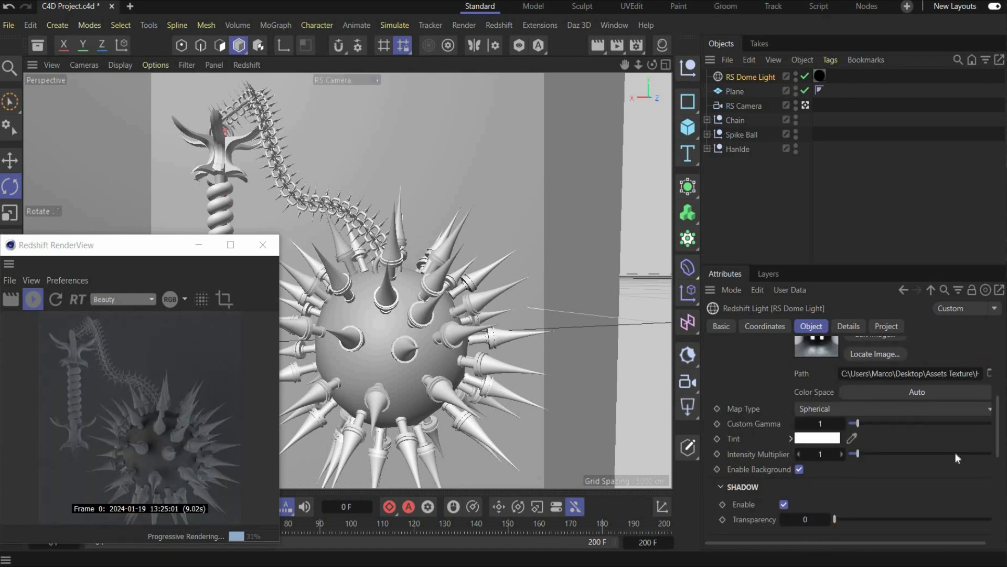
Step: Set the RS Dome Light's intensity multiplier to 10 and its custom gamma to 1.5
{"action": "double_click", "coordinate": [823, 453]}
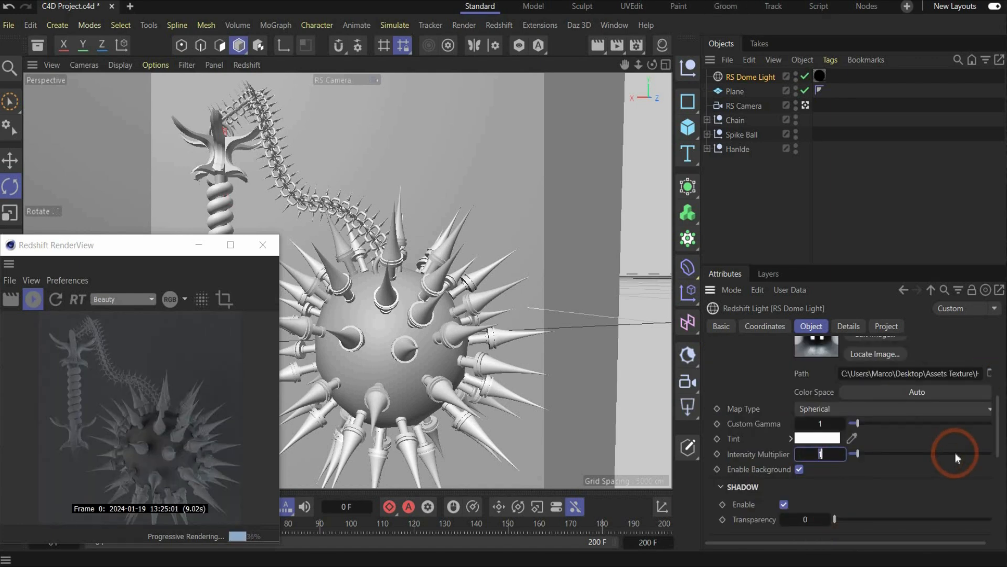
{"action": "type", "text": "10"}
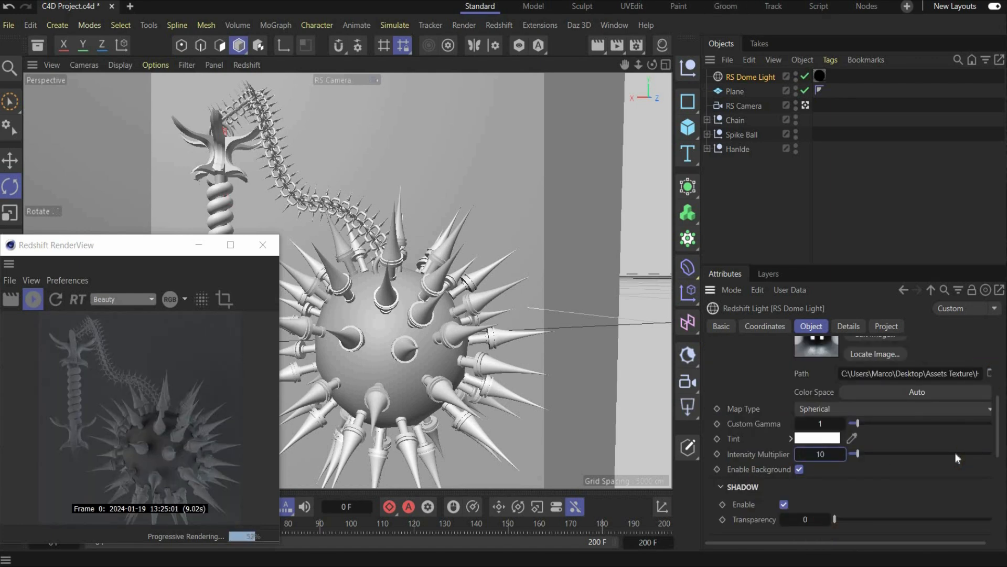
{"action": "key", "text": "Return"}
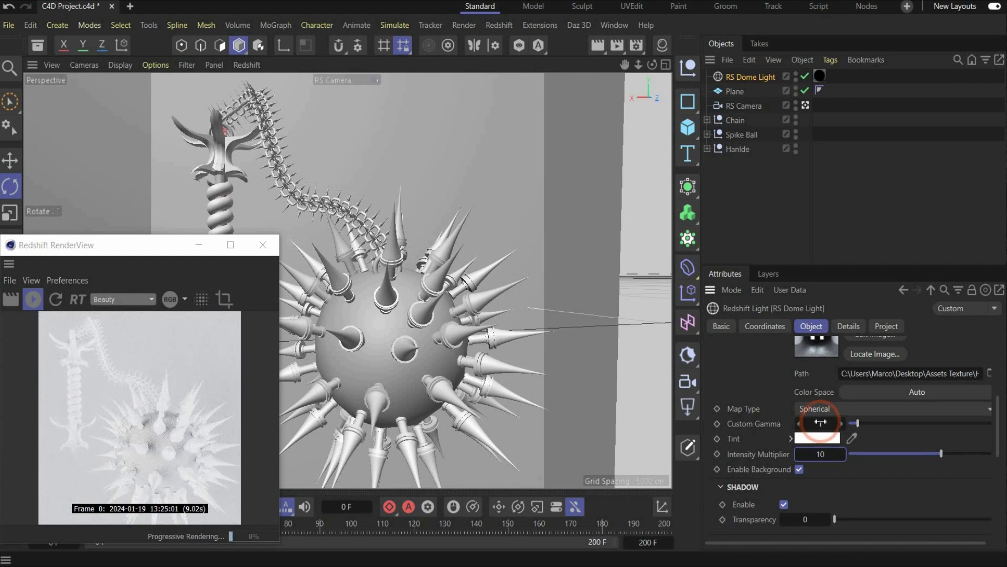
{"action": "left_click", "coordinate": [822, 423]}
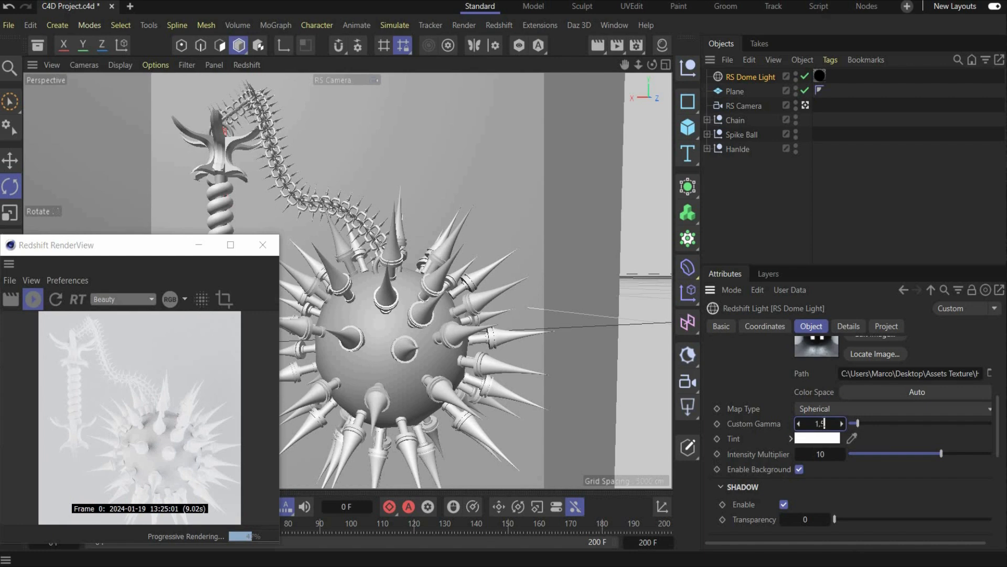
{"action": "type", "text": ".5"}
{"action": "key", "text": "Return"}
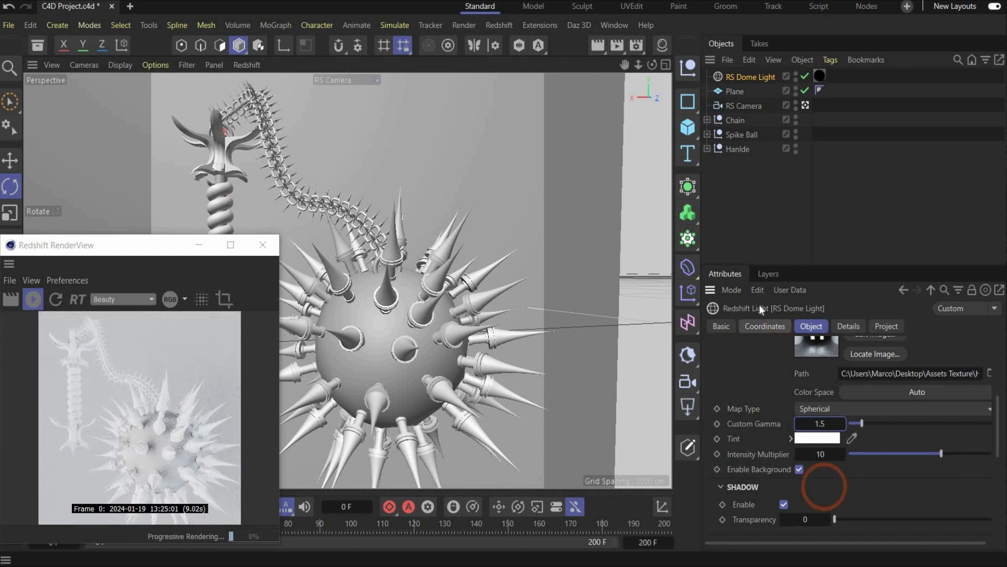
Step: Rotate the RS Dome Light to 66° heading, 4° pitch and -8° bank
{"action": "left_click", "coordinate": [757, 326]}
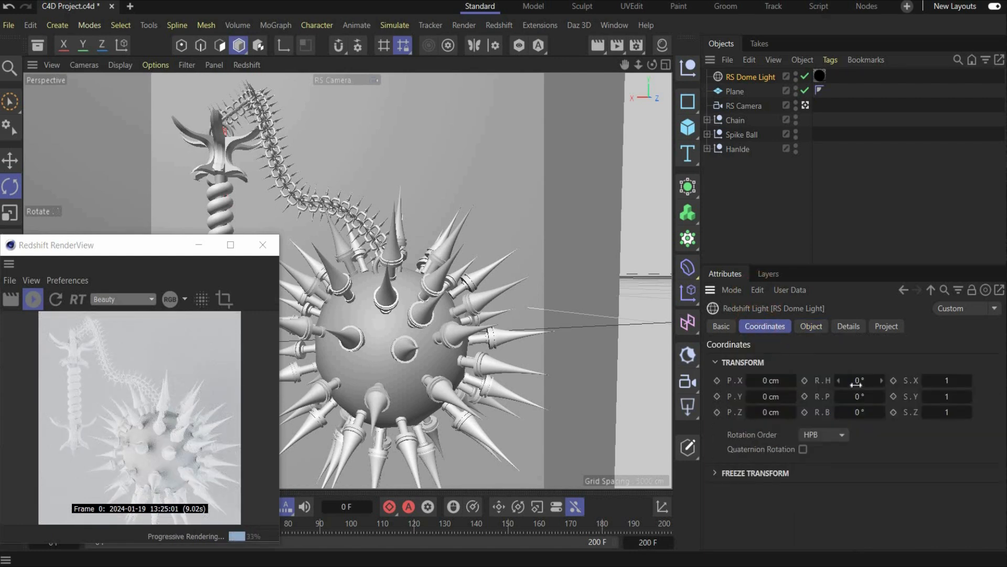
{"action": "type", "text": "66"}
{"action": "left_click", "coordinate": [861, 396]}
{"action": "type", "text": "4"}
{"action": "left_click", "coordinate": [861, 412]}
{"action": "type", "text": "-8"}
{"action": "key", "text": "Return"}
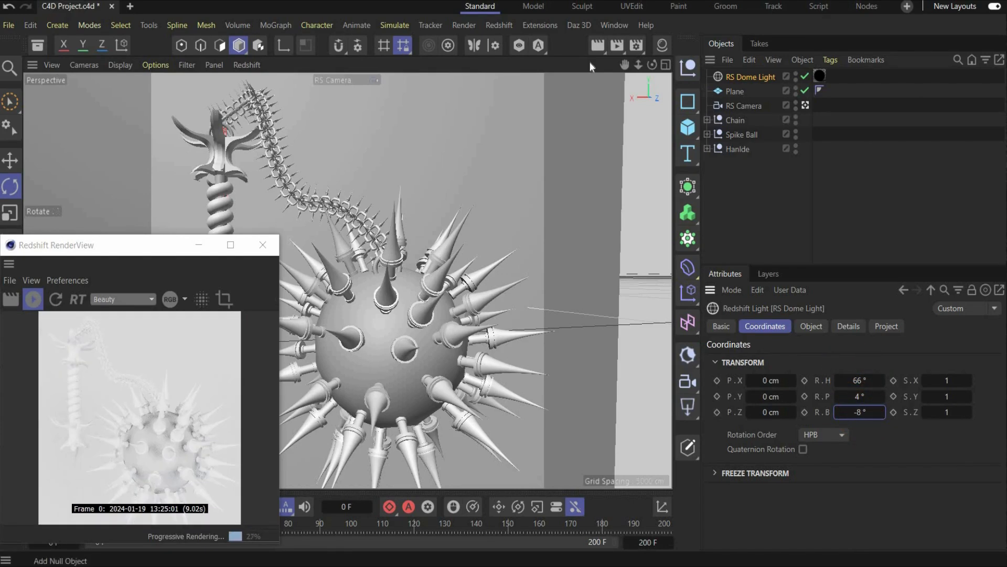
Step: Show the Material Manager and open the black metallic material's shader graph at its RS Standard Material node, widening the window
{"action": "left_click", "coordinate": [600, 23]}
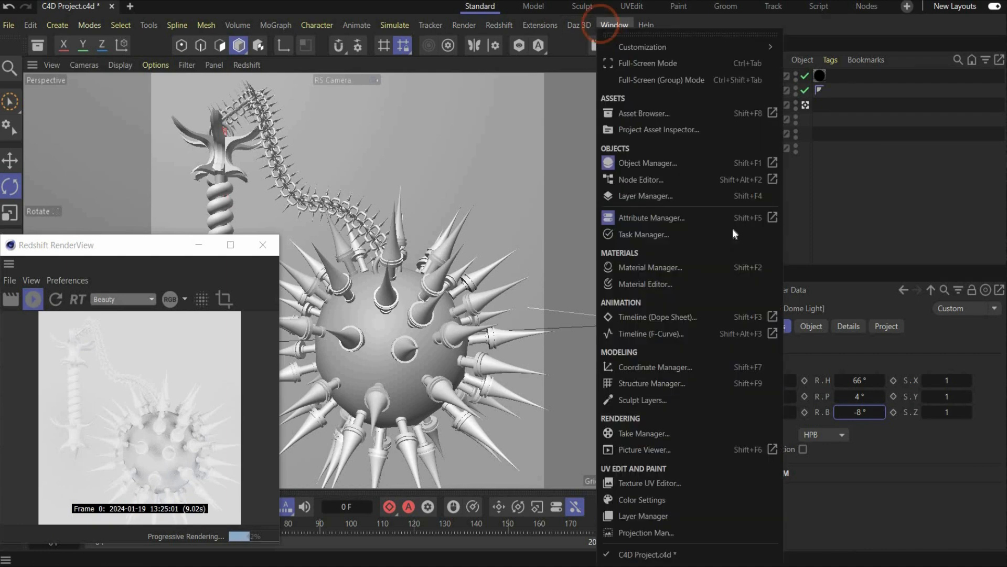
{"action": "left_click", "coordinate": [729, 266]}
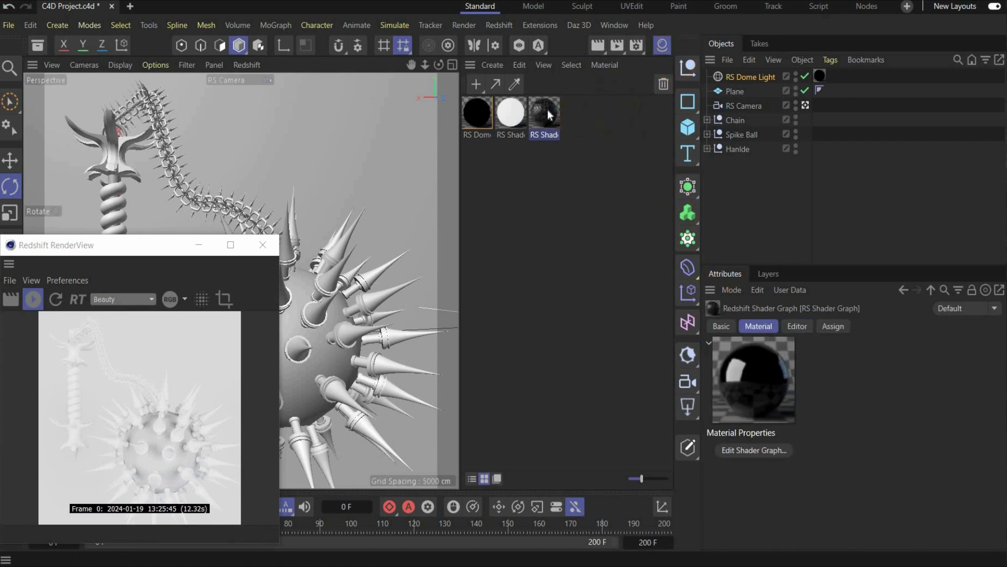
{"action": "double_click", "coordinate": [547, 109]}
{"action": "left_click", "coordinate": [587, 399]}
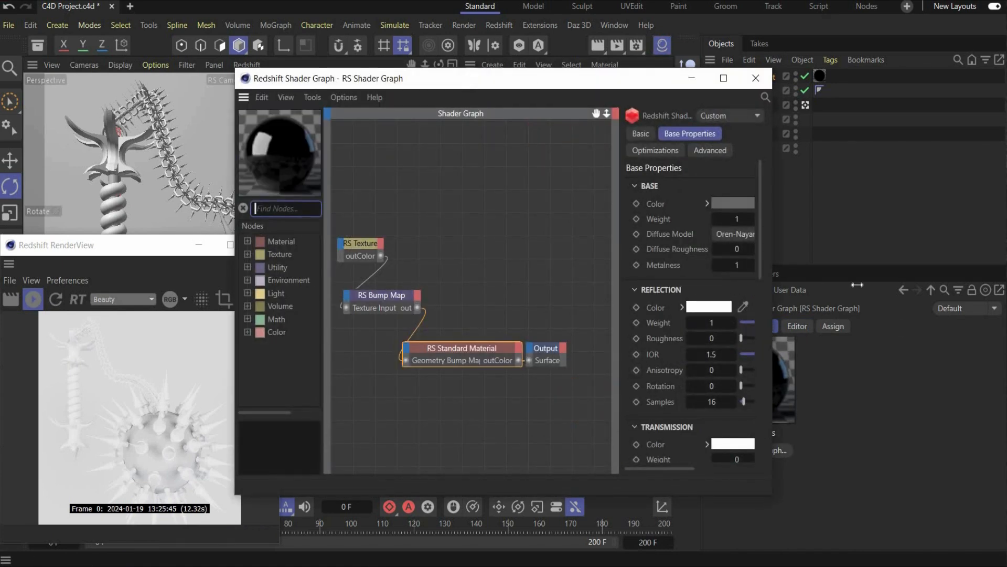
{"action": "left_click_drag", "start_coordinate": [772, 283], "coordinate": [880, 283]}
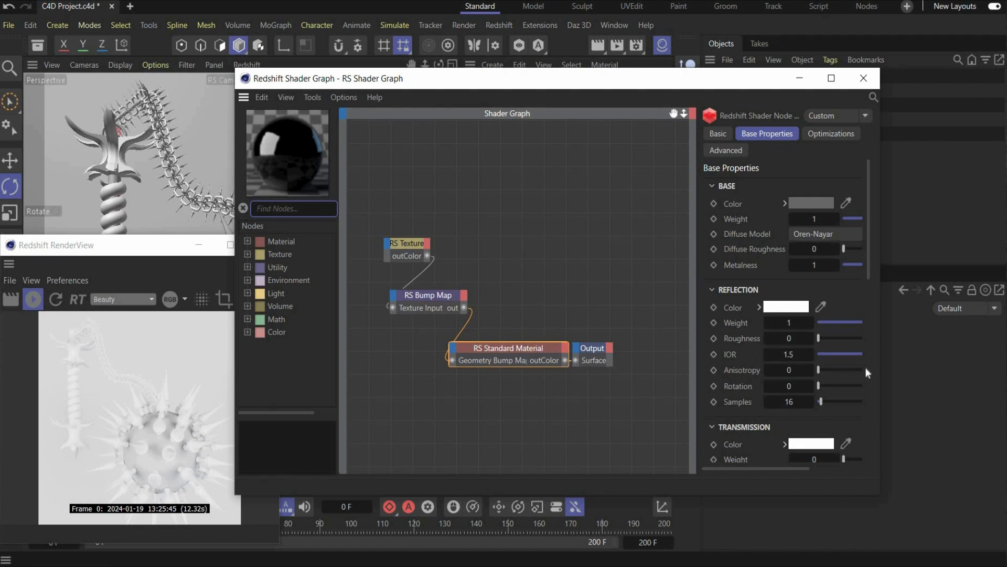
{"action": "left_click", "coordinate": [462, 347]}
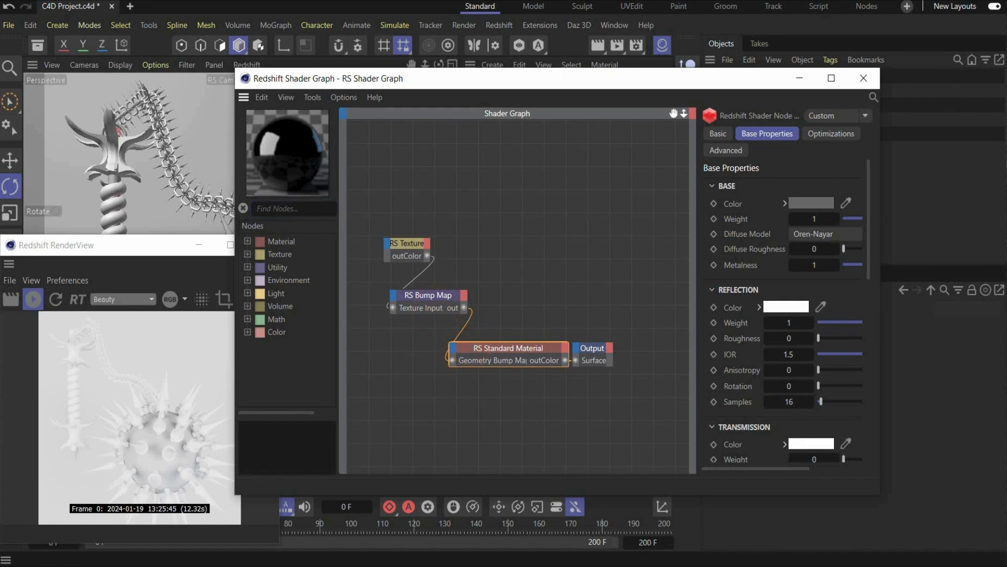
Step: Check the finished artwork preview, examine the black material's bump map, texture and standard material node settings, and close the graph
{"action": "left_click", "coordinate": [504, 564]}
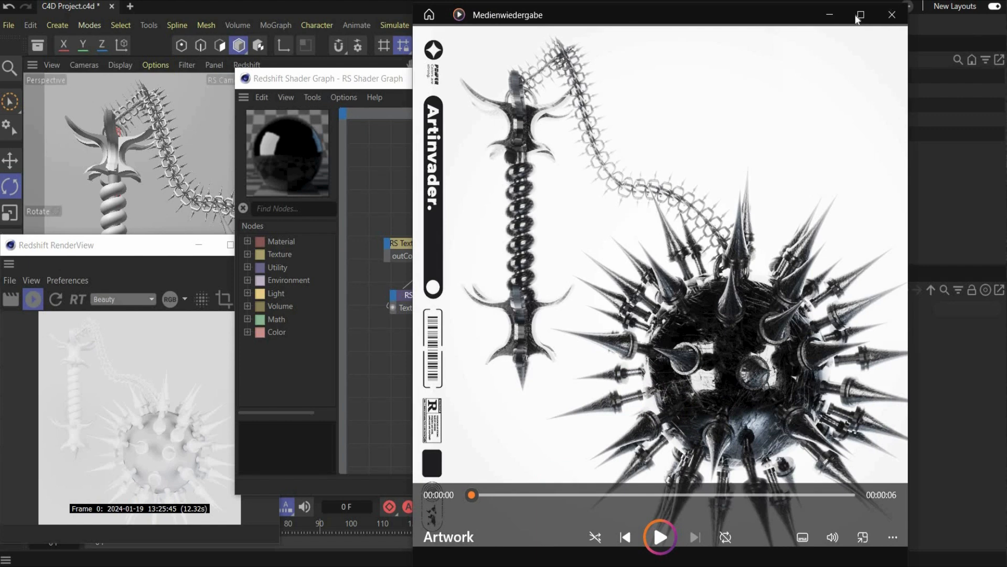
{"action": "left_click", "coordinate": [829, 15]}
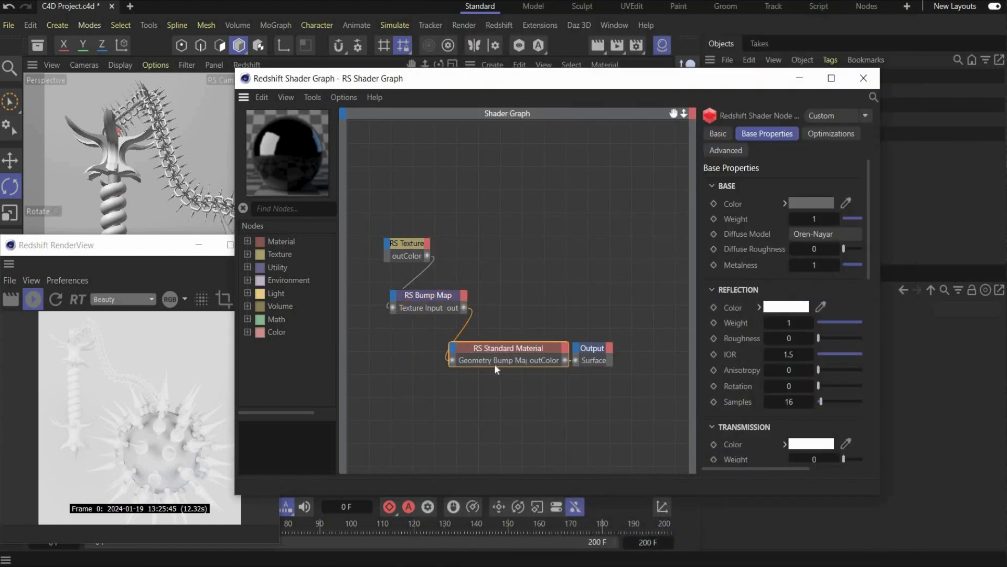
{"action": "left_click", "coordinate": [443, 300]}
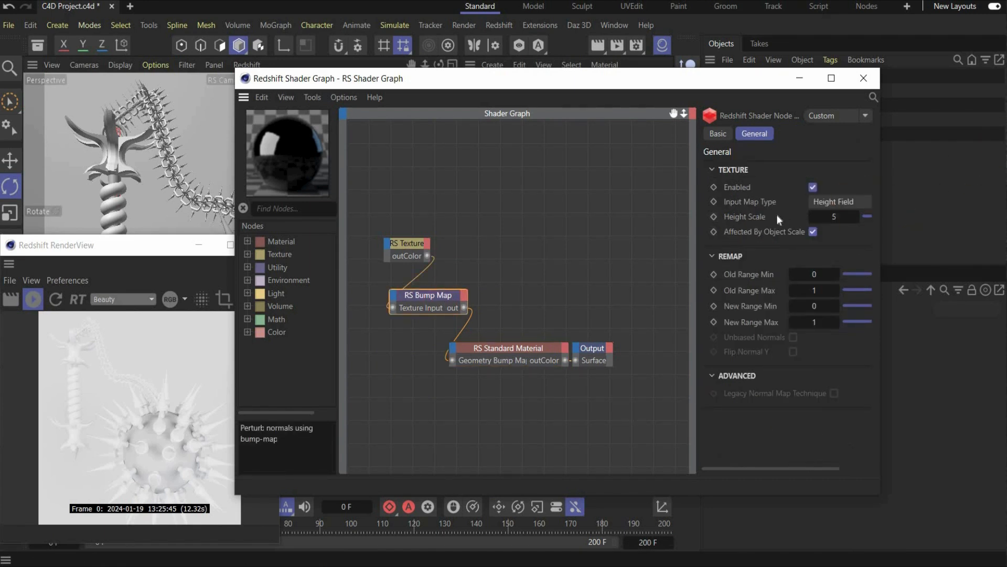
{"action": "left_click", "coordinate": [404, 244]}
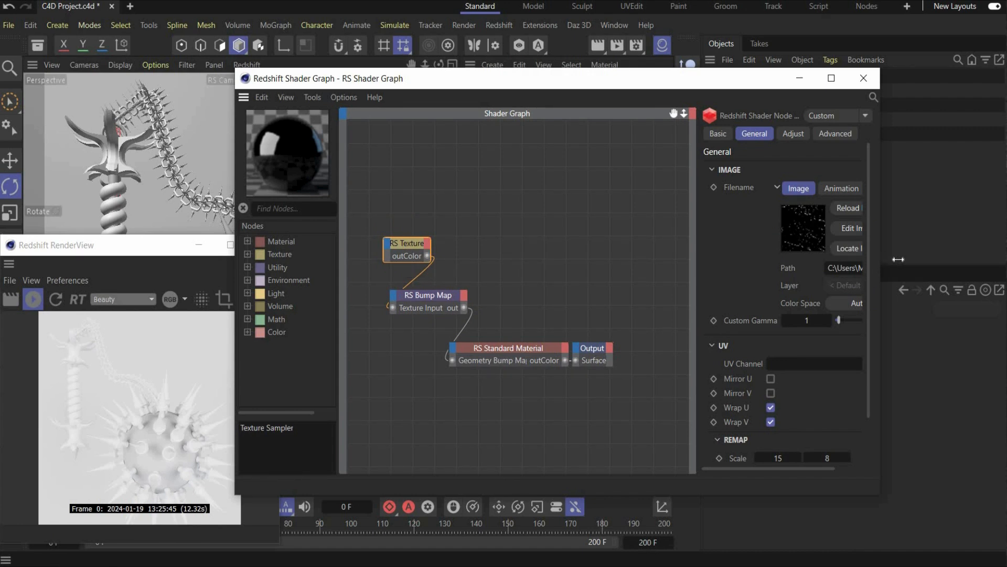
{"action": "left_click_drag", "start_coordinate": [881, 260], "coordinate": [970, 260]}
{"action": "scroll", "coordinate": [798, 393], "scroll_direction": "down", "scroll_amount": 1}
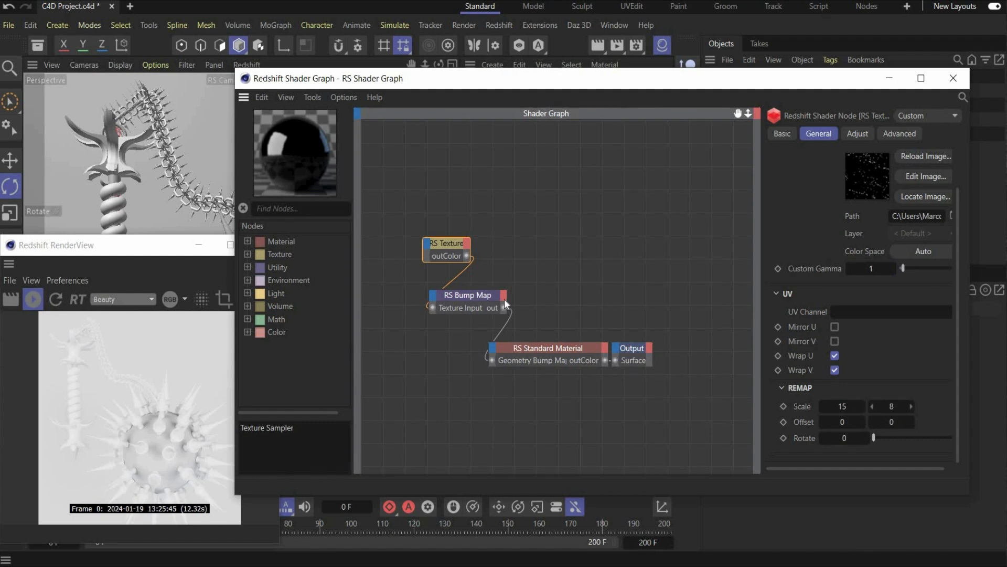
{"action": "left_click", "coordinate": [487, 303]}
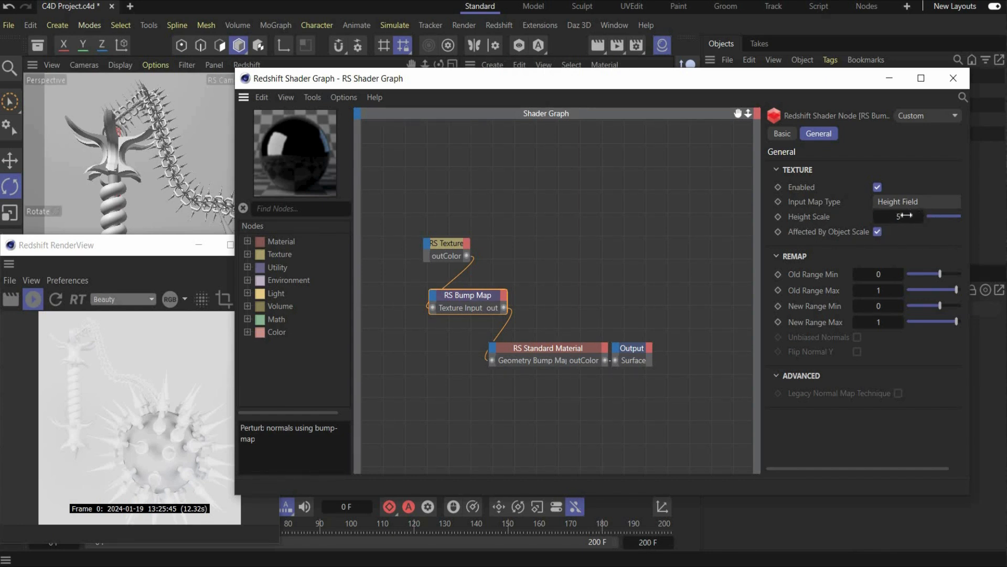
{"action": "left_click", "coordinate": [524, 357]}
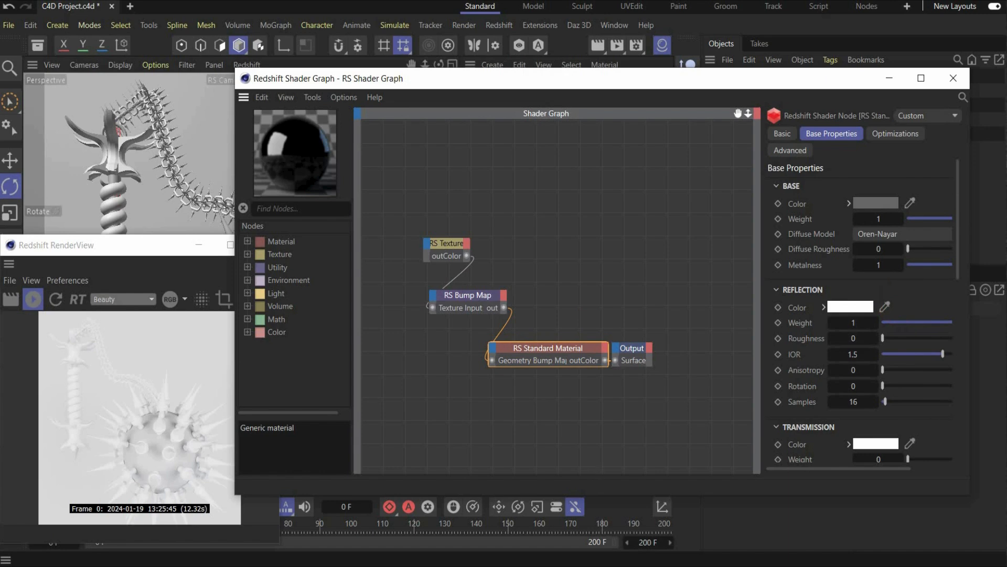
{"action": "left_click", "coordinate": [953, 79]}
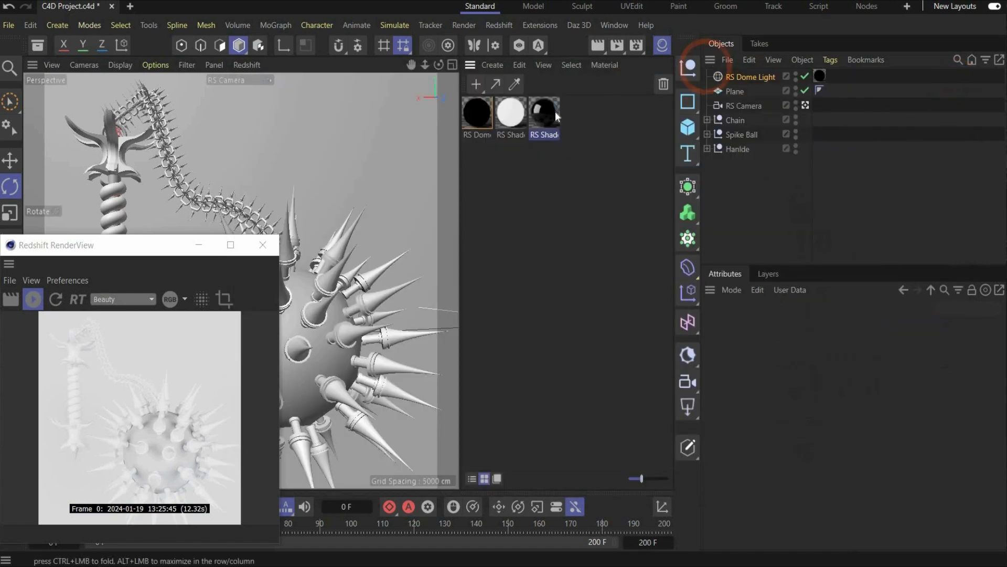
Step: Apply the black metallic material to the Chain, Spike Ball and Hanlde groups
{"action": "left_click_drag", "start_coordinate": [732, 124], "coordinate": [733, 135]}
{"action": "left_click_drag", "start_coordinate": [543, 115], "coordinate": [735, 150]}
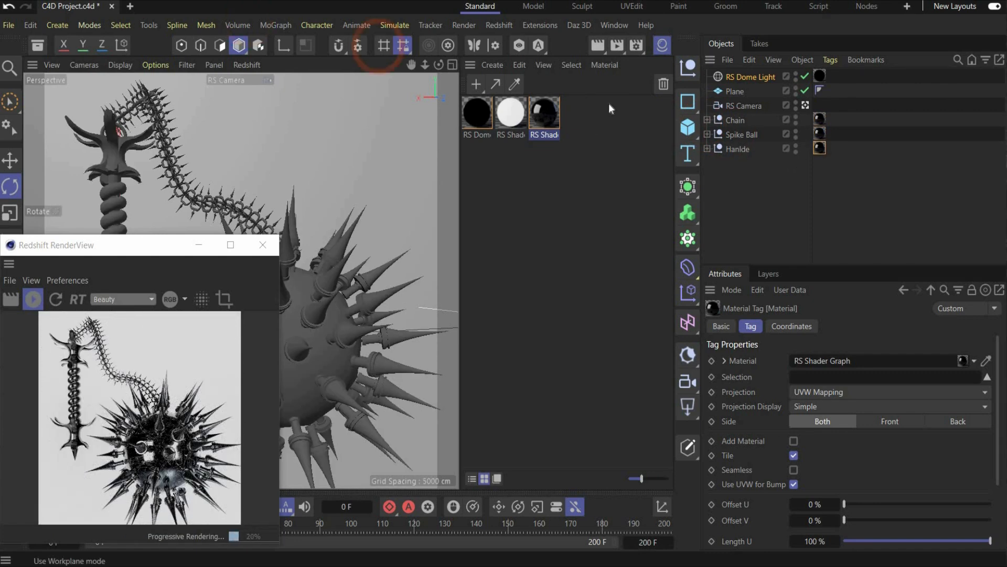
Step: Review the white material's shader graph down to its emission settings, close it and apply the material to the Plane
{"action": "left_click", "coordinate": [515, 117]}
{"action": "double_click", "coordinate": [515, 117]}
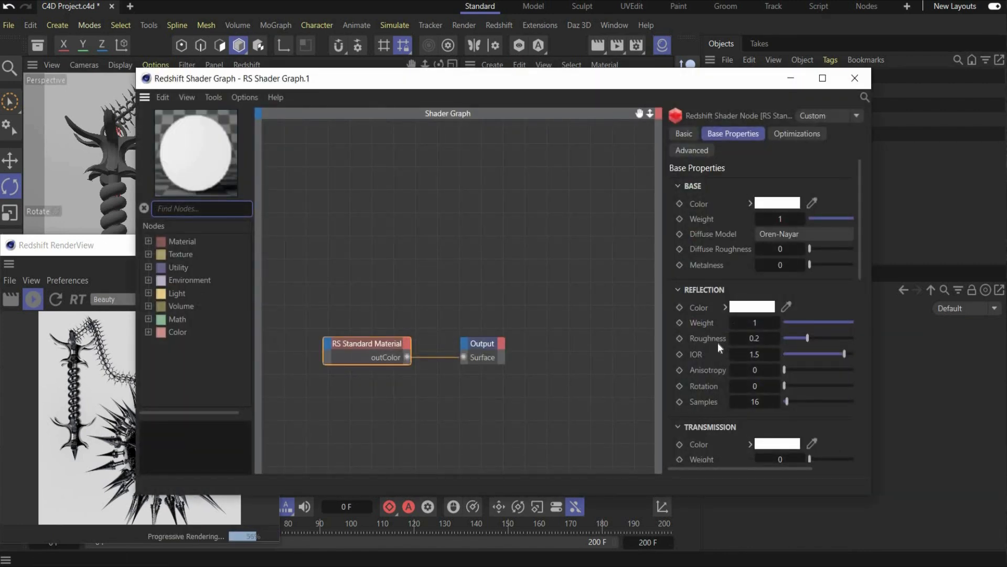
{"action": "scroll", "coordinate": [716, 341], "scroll_direction": "down", "scroll_amount": 10}
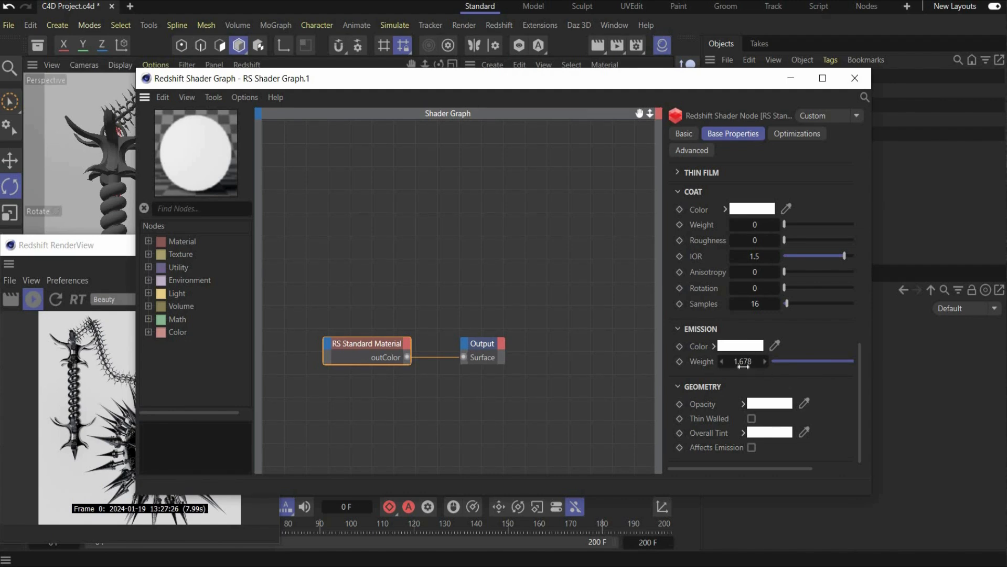
{"action": "left_click", "coordinate": [855, 78]}
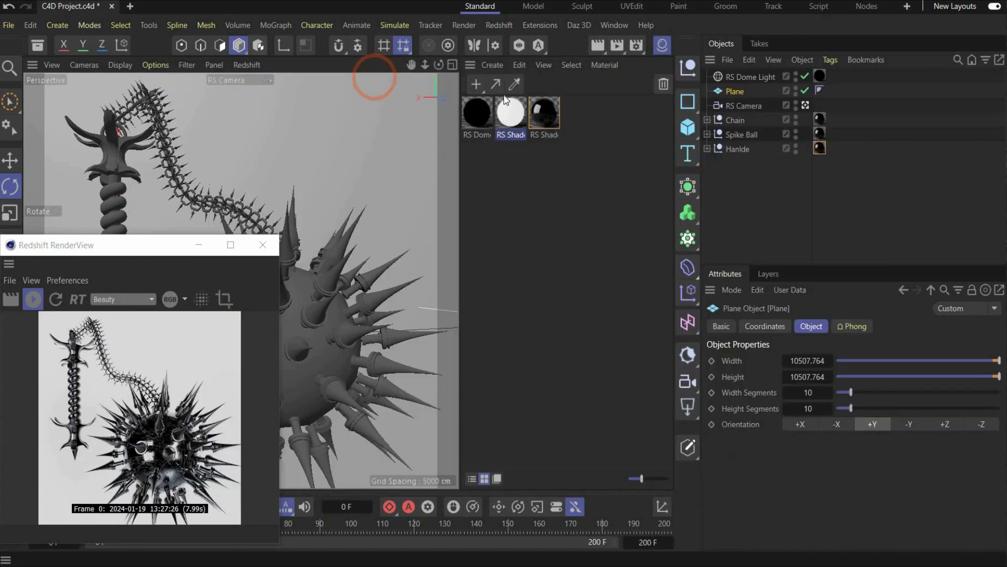
{"action": "left_click_drag", "start_coordinate": [509, 109], "coordinate": [734, 95]}
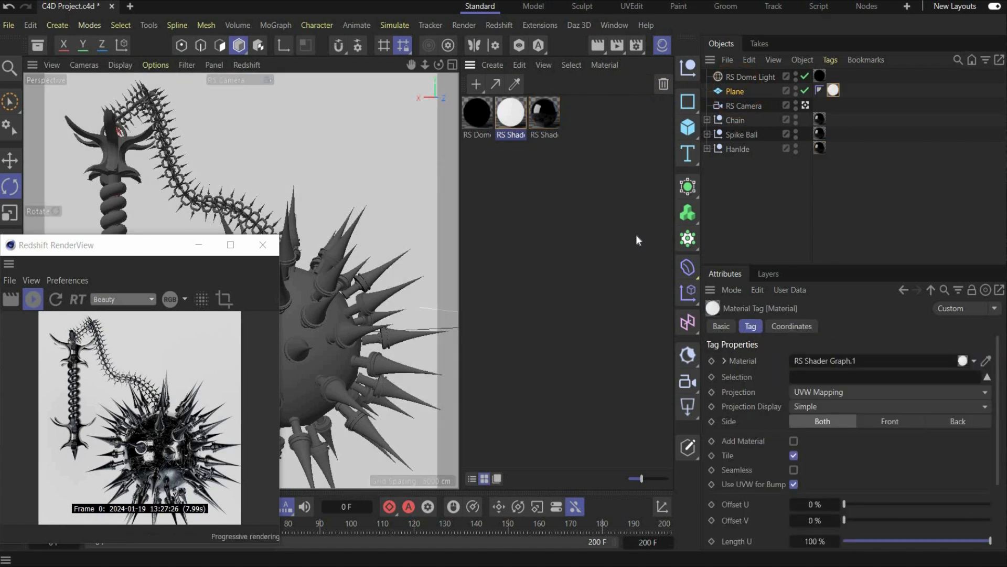
Step: Override the Streak lens effect on the RS Camera and set its intensity to 85%
{"action": "left_click", "coordinate": [766, 101]}
{"action": "left_click", "coordinate": [758, 107]}
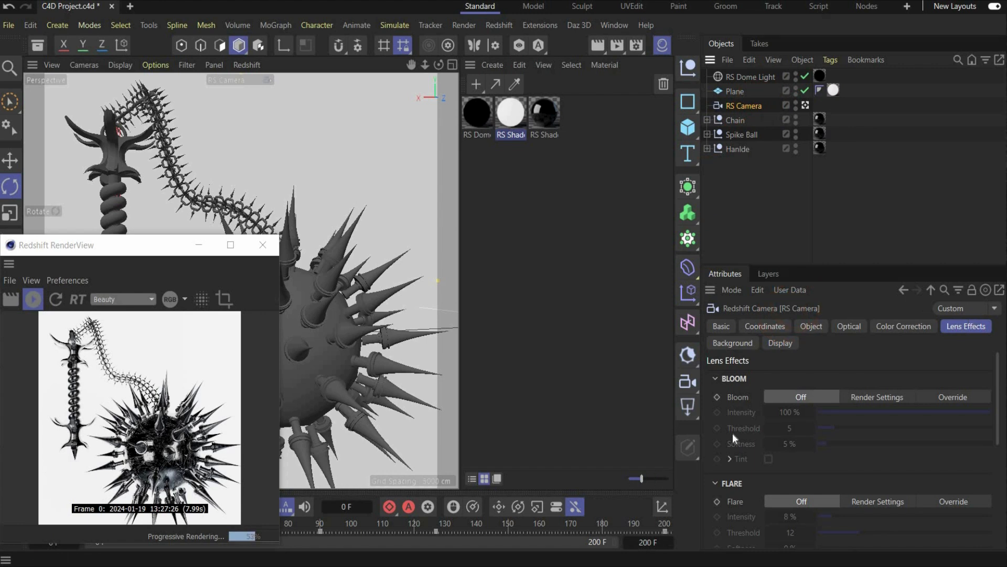
{"action": "scroll", "coordinate": [949, 464], "scroll_direction": "down", "scroll_amount": 5}
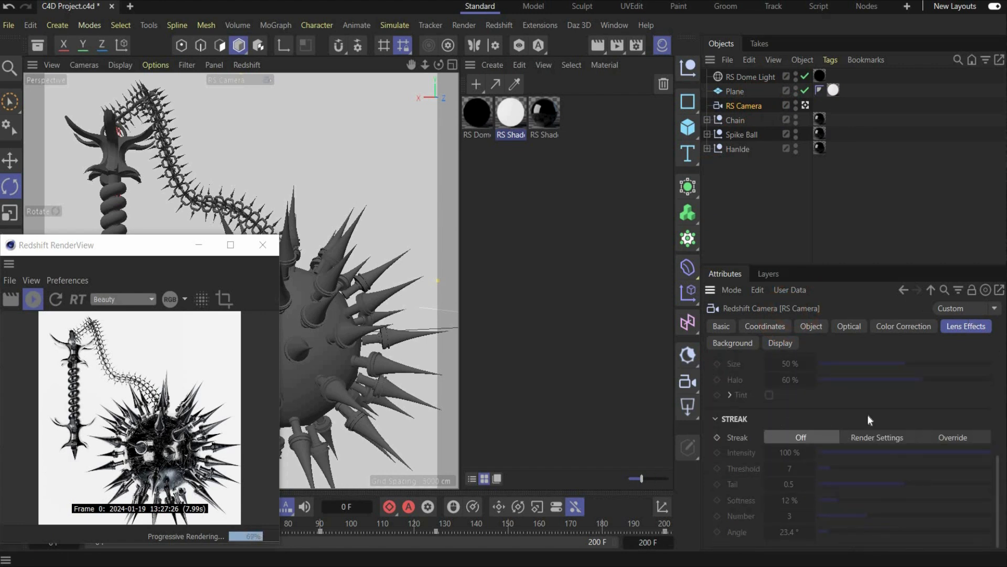
{"action": "left_click", "coordinate": [962, 437]}
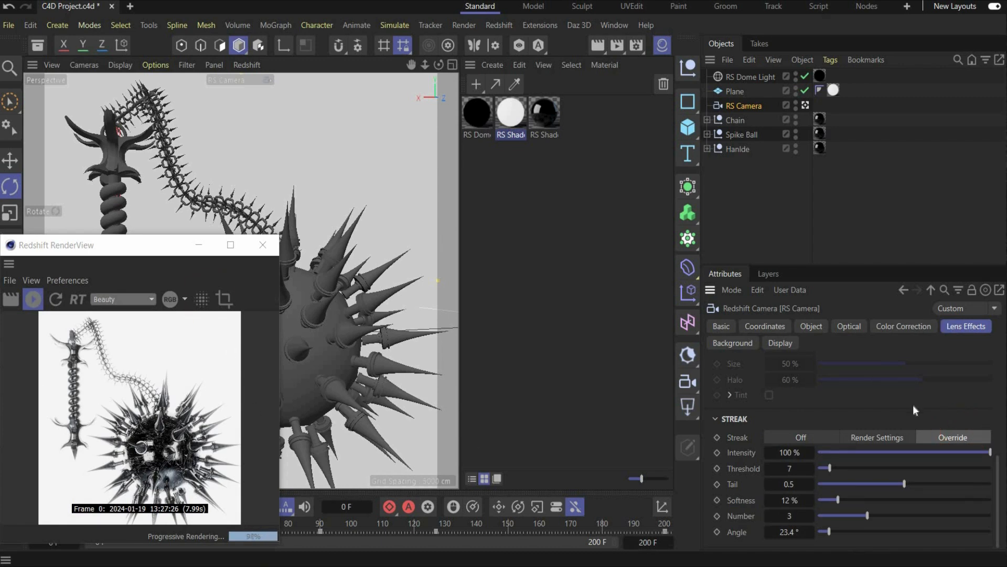
{"action": "mouse_move", "coordinate": [961, 452]}
{"action": "left_mouse_down"}
{"action": "mouse_move", "coordinate": [818, 453]}
{"action": "mouse_move", "coordinate": [965, 452]}
{"action": "left_mouse_up"}
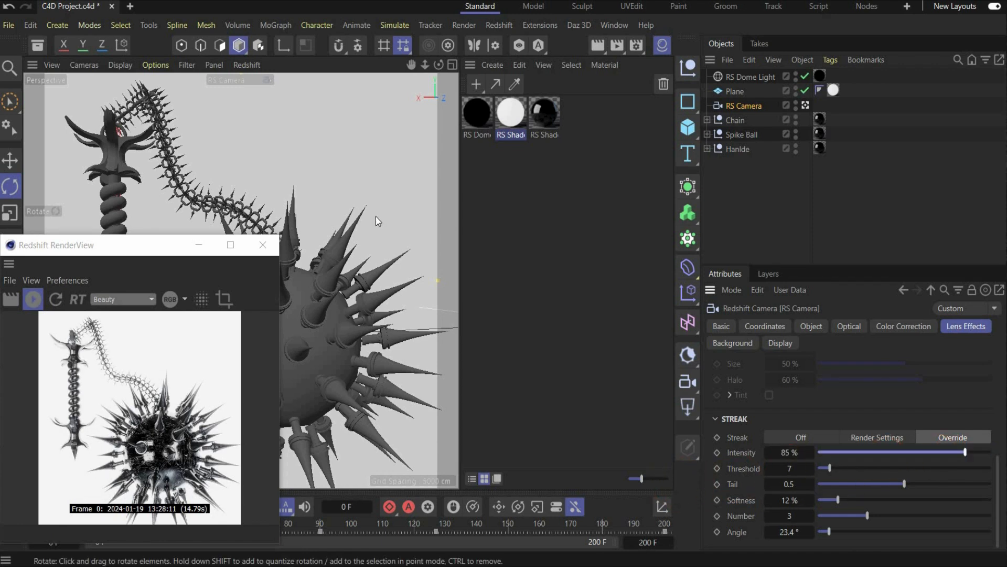
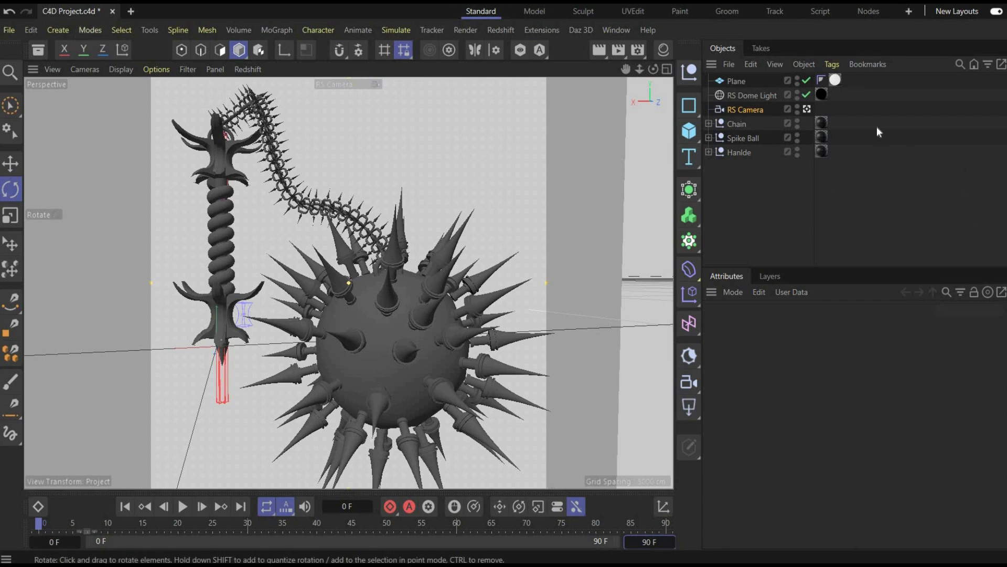
Step: Delete the hidden Spike null from the Spike Ball group
{"action": "left_click", "coordinate": [708, 137]}
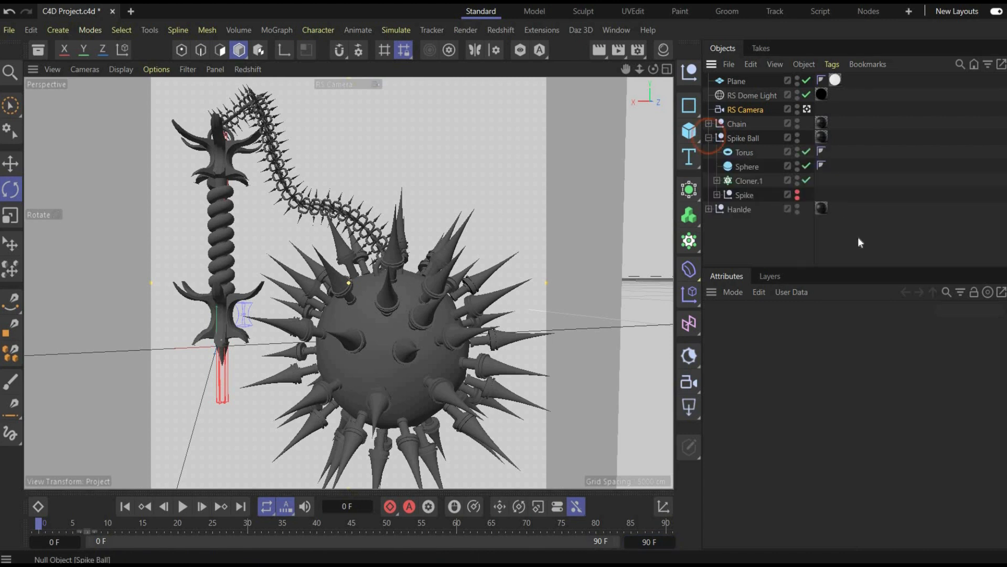
{"action": "left_click", "coordinate": [746, 200]}
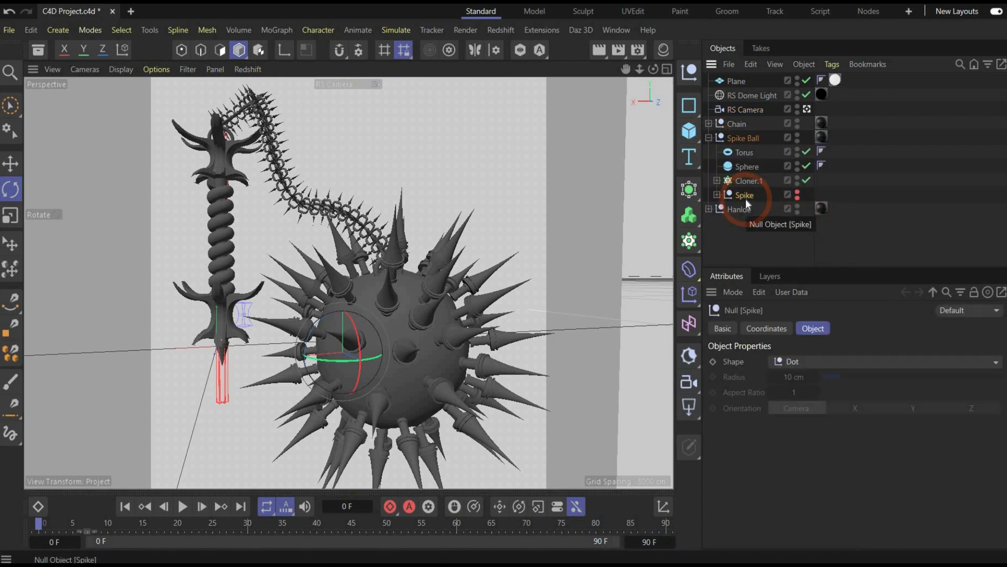
{"action": "key", "text": "Delete"}
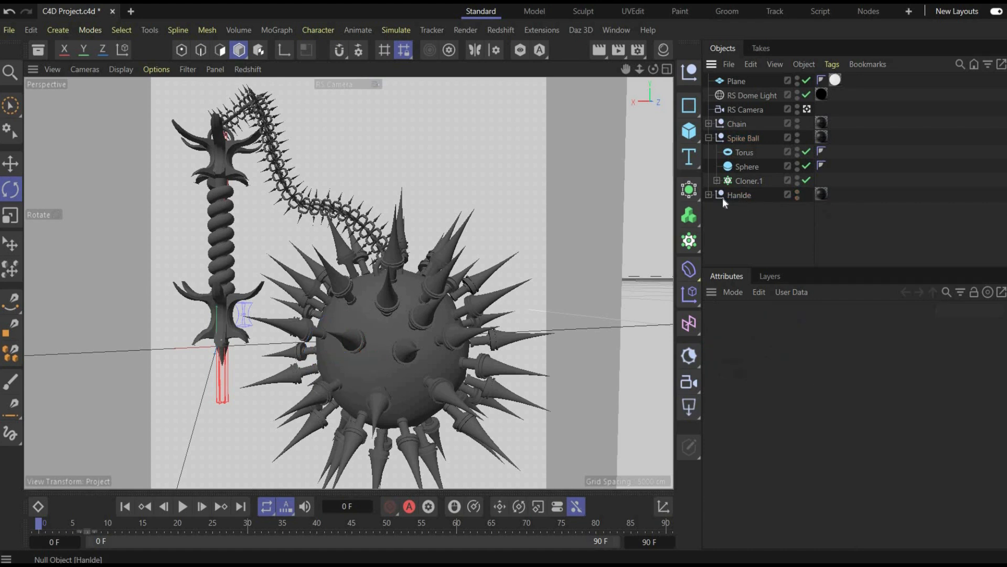
Step: Expand the Hanlde group and look through its objects
{"action": "left_click", "coordinate": [708, 195]}
{"action": "scroll", "coordinate": [776, 181], "scroll_direction": "down", "scroll_amount": 3}
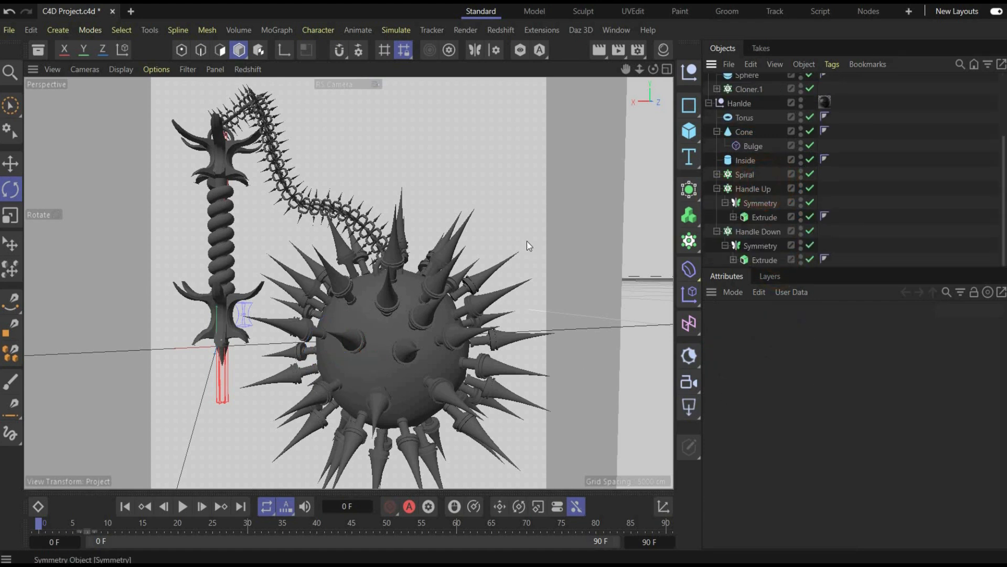
{"action": "scroll", "coordinate": [763, 213], "scroll_direction": "up", "scroll_amount": 5}
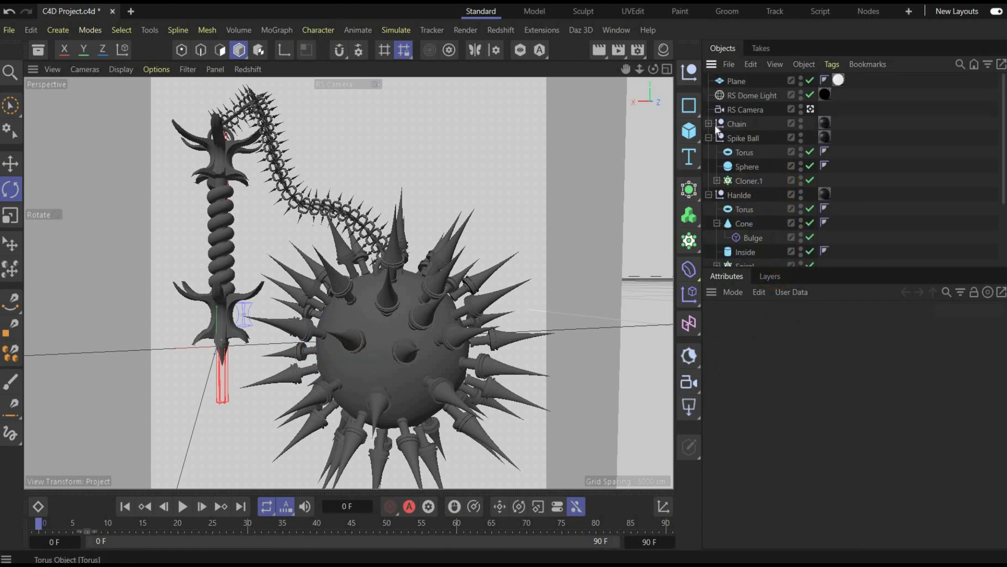
Step: Delete the disabled Torus from the Chain group and collapse the Chain, Spike Ball and Hanlde groups
{"action": "left_click", "coordinate": [755, 166]}
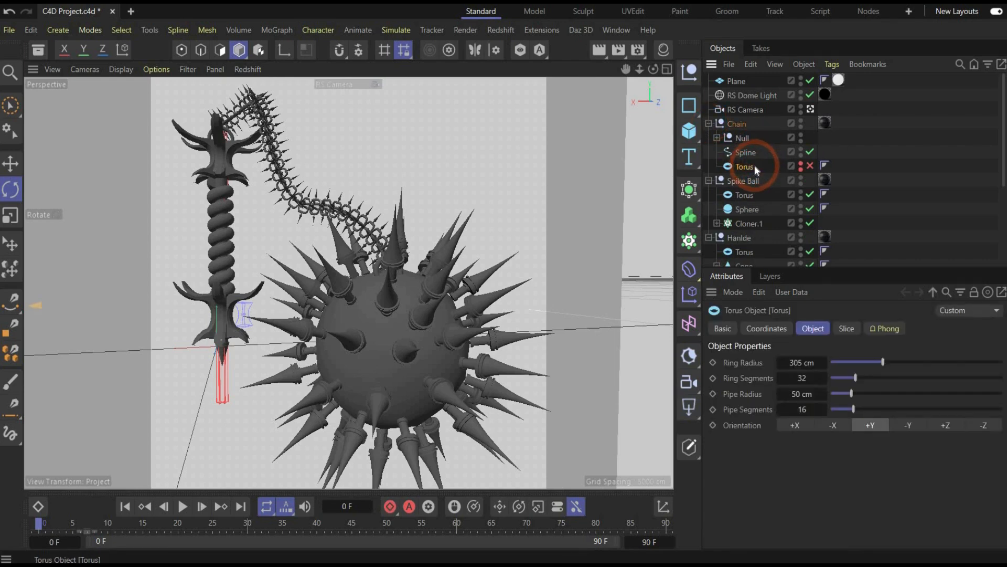
{"action": "key", "text": "Delete"}
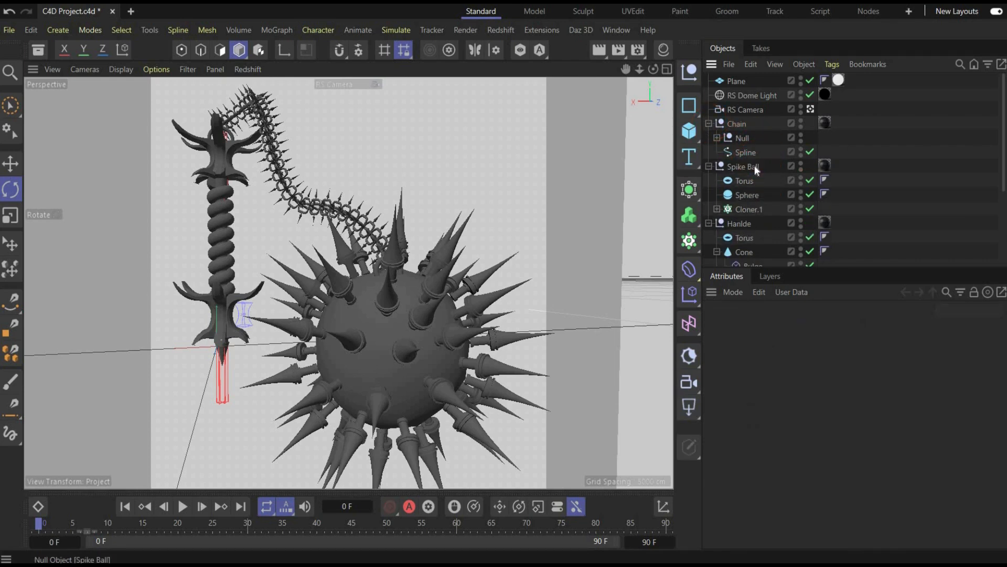
{"action": "left_click", "coordinate": [708, 124]}
{"action": "left_click", "coordinate": [708, 138]}
{"action": "left_click", "coordinate": [709, 152]}
Step: Merge the Chain, Spike Ball and Hanlde groups into a single polygon object with Connect Objects + Delete
{"action": "left_click", "coordinate": [742, 149]}
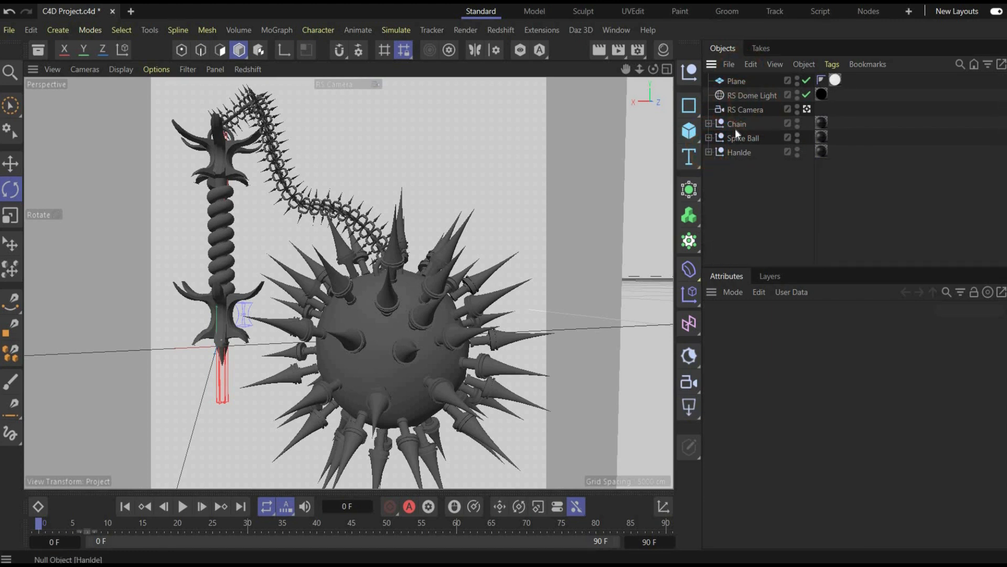
{"action": "left_click", "coordinate": [735, 128], "text": "shift"}
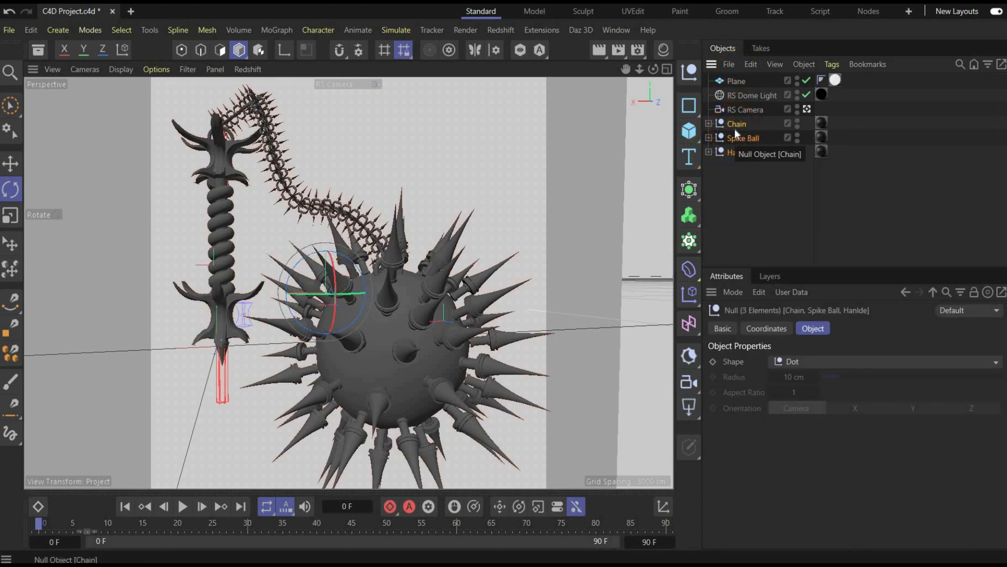
{"action": "right_click", "coordinate": [734, 128]}
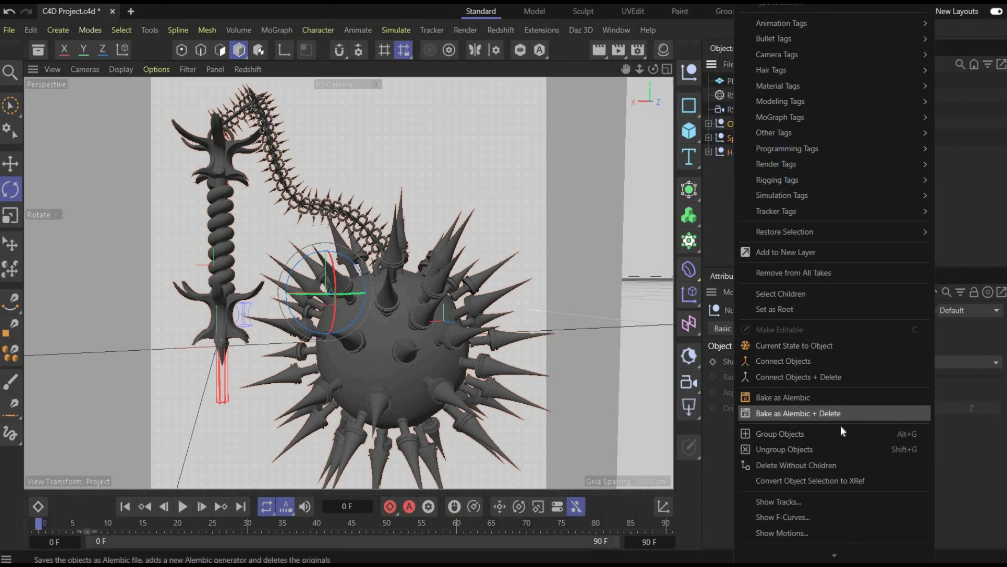
{"action": "left_click", "coordinate": [843, 375]}
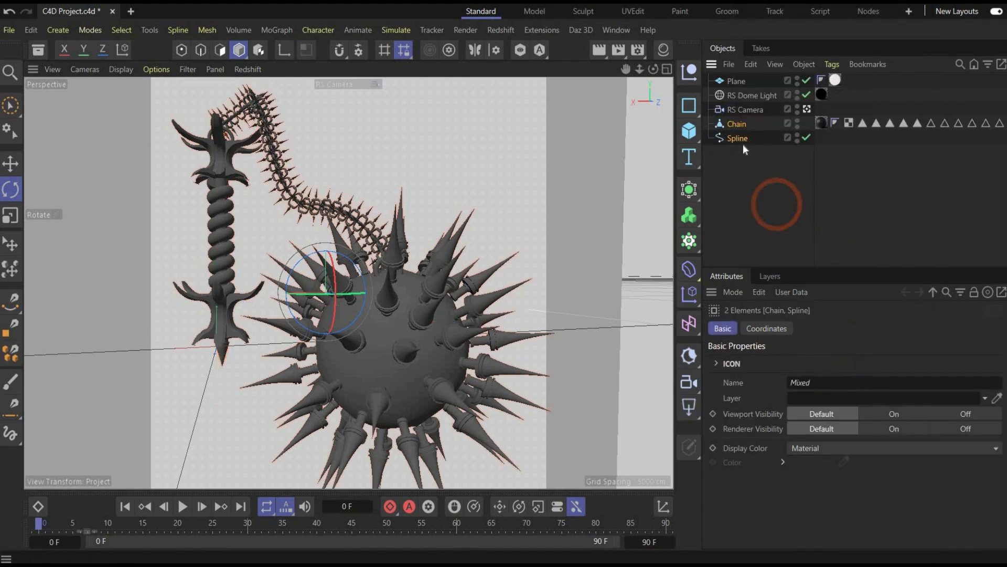
Step: Delete the leftover Spline object beneath the merged Chain
{"action": "left_click", "coordinate": [741, 155]}
{"action": "left_click", "coordinate": [736, 139]}
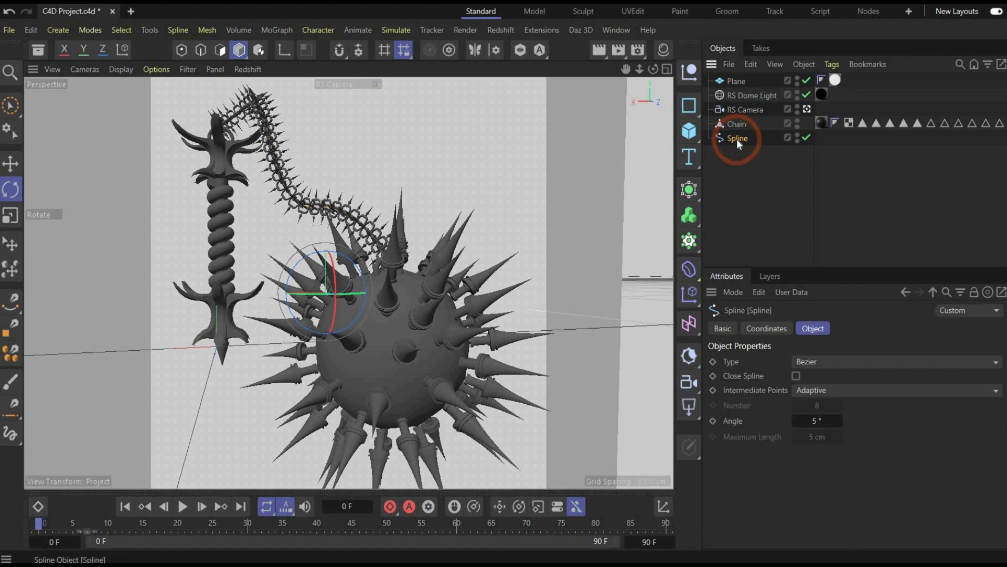
{"action": "key", "text": "Delete"}
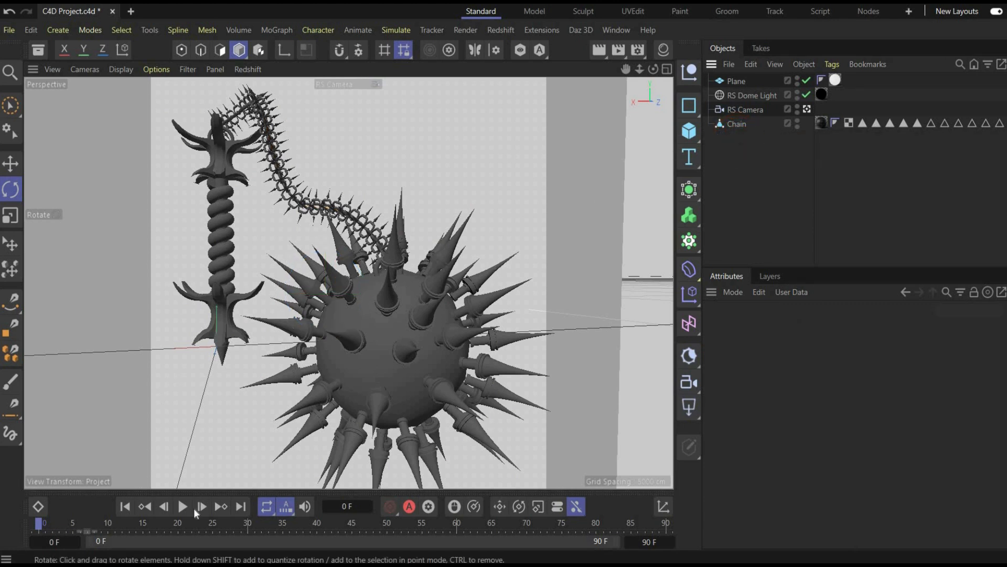
{"action": "left_click", "coordinate": [747, 122]}
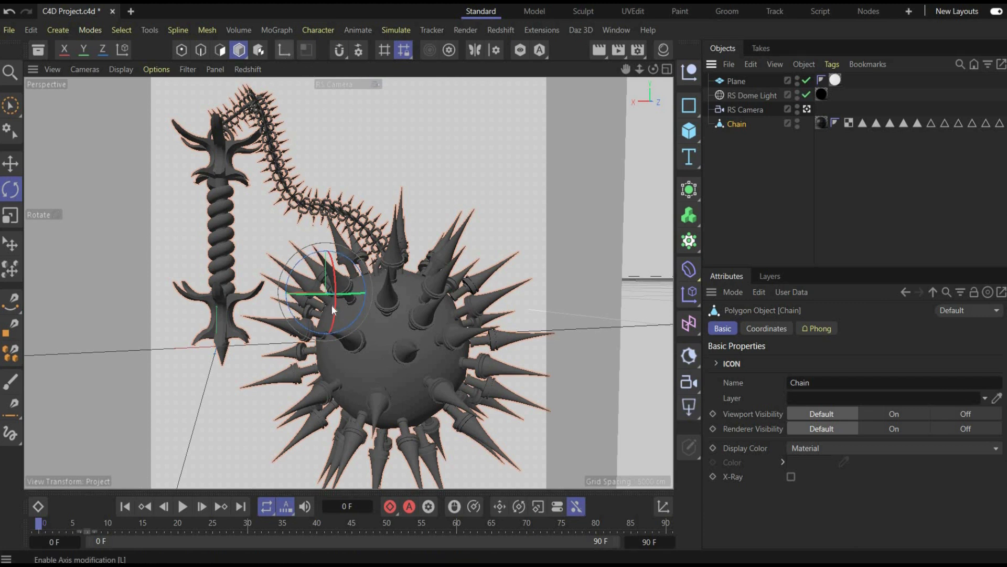
{"action": "left_click", "coordinate": [283, 50]}
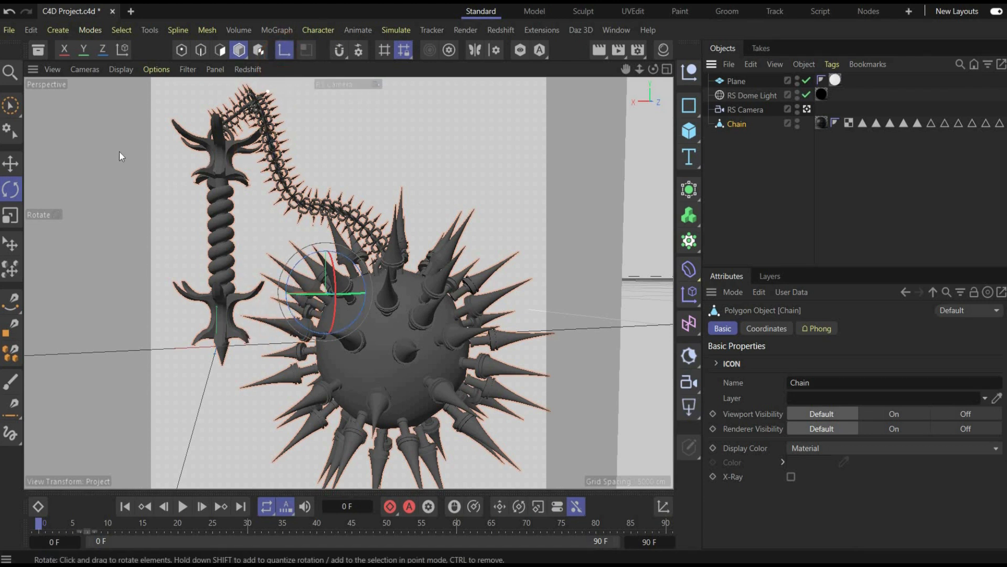
{"action": "left_click", "coordinate": [284, 49]}
Step: Enlarge the timeline area and set the project's end frame to 200
{"action": "left_click", "coordinate": [338, 430]}
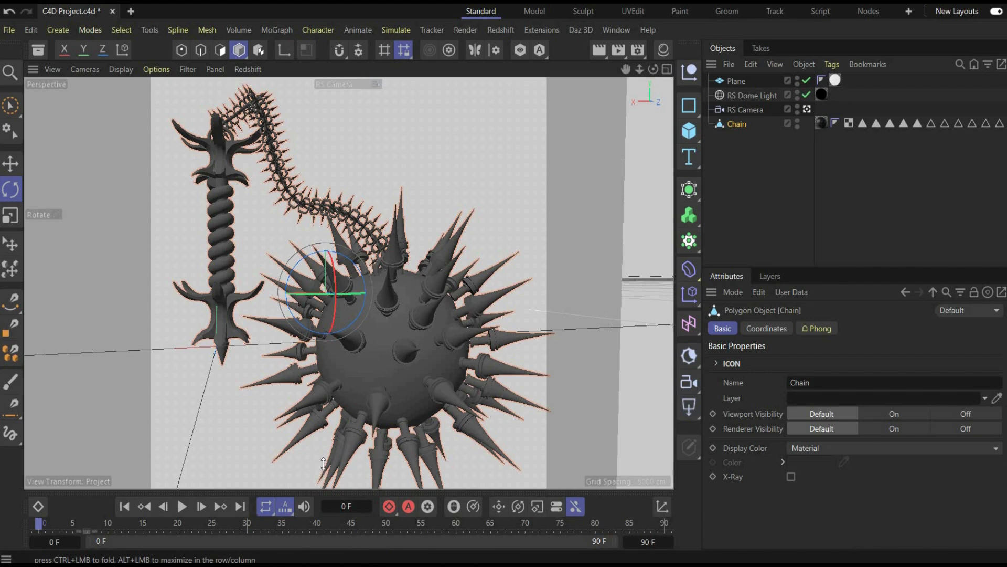
{"action": "left_click_drag", "start_coordinate": [324, 462], "coordinate": [323, 461]}
{"action": "left_click", "coordinate": [651, 515]}
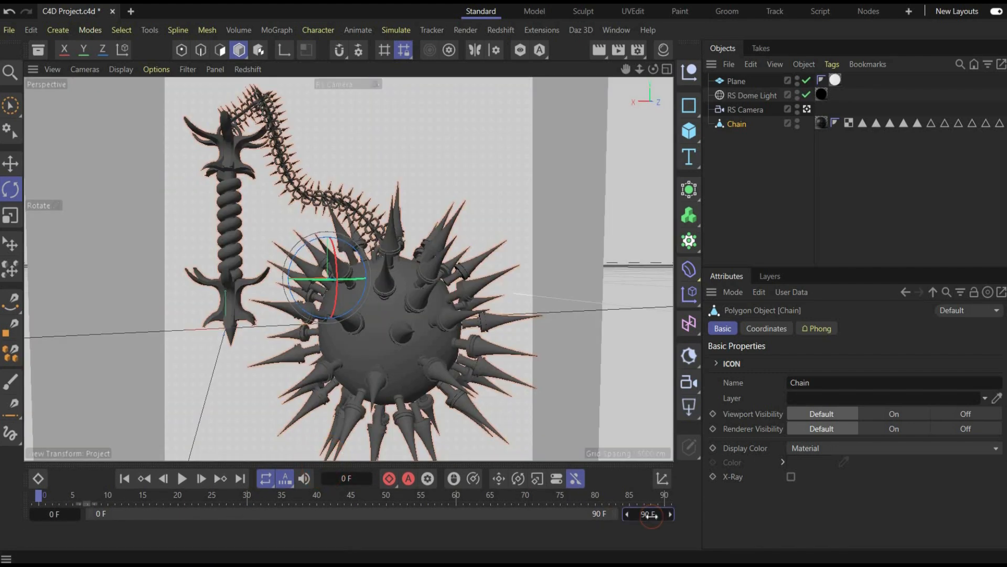
{"action": "type", "text": "200"}
{"action": "key", "text": "Return"}
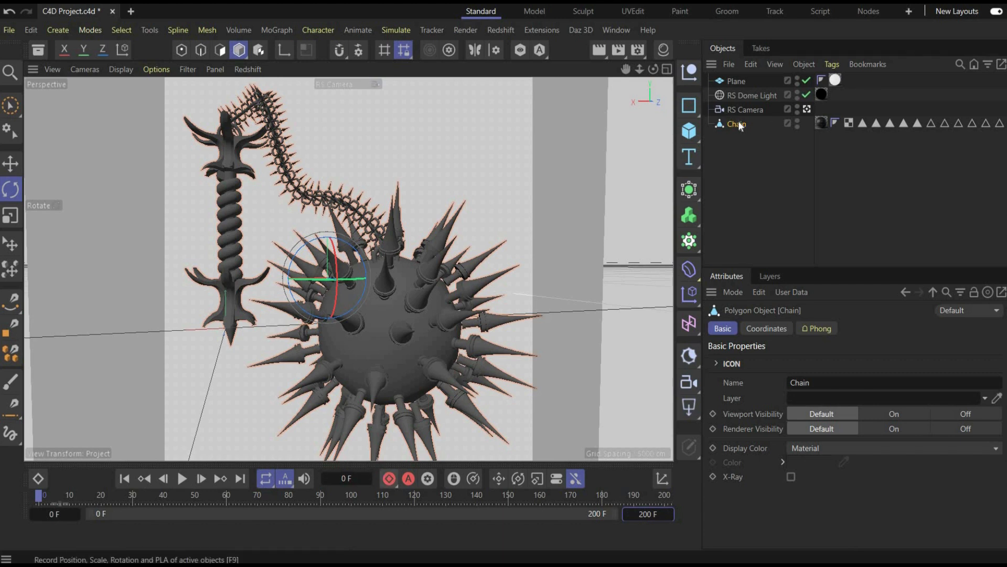
Step: Animate the merged Chain object with a full-turn rotation, keyframed at frames 0 and 200, and scrub back to frame 0
{"action": "left_click", "coordinate": [390, 478]}
{"action": "left_click", "coordinate": [665, 496]}
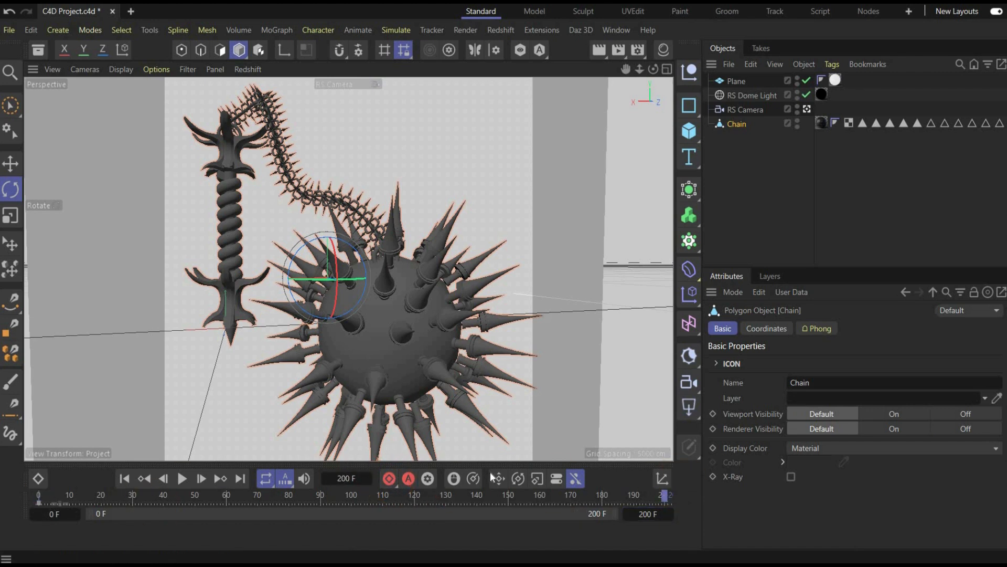
{"action": "mouse_move", "coordinate": [318, 278]}
{"action": "left_mouse_down"}
{"action": "mouse_move", "coordinate": [294, 278]}
{"action": "mouse_move", "coordinate": [341, 279]}
{"action": "mouse_move", "coordinate": [315, 278]}
{"action": "left_mouse_up"}
{"action": "key", "text": "shift+f"}
{"action": "left_click", "coordinate": [334, 499]}
{"action": "left_click_drag", "start_coordinate": [233, 476], "coordinate": [38, 488]}
Step: Preview the rotation by scrubbing, then keyframe the RS Camera's starting view at frames 0 and 200
{"action": "left_click", "coordinate": [744, 109]}
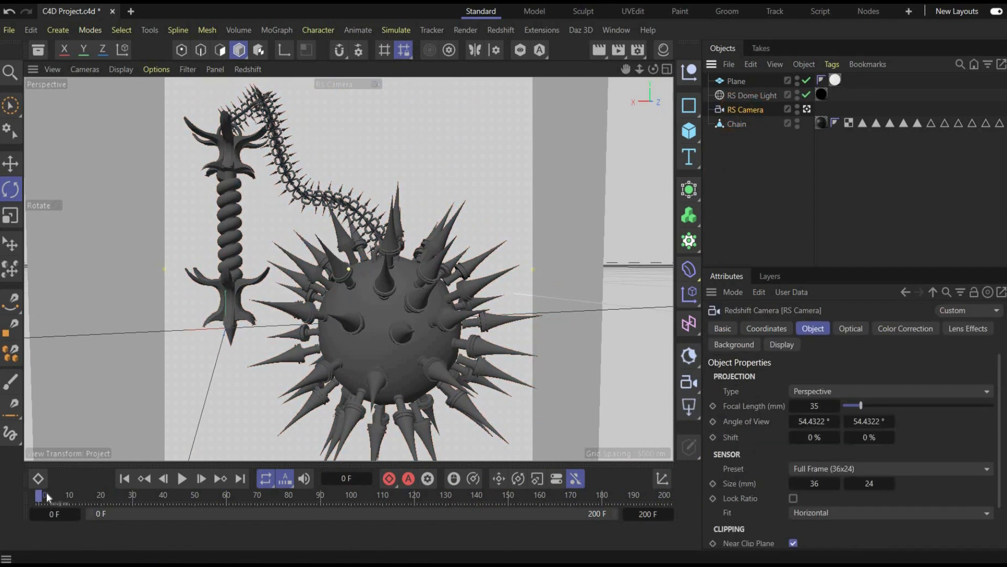
{"action": "left_click_drag", "start_coordinate": [46, 493], "coordinate": [298, 495]}
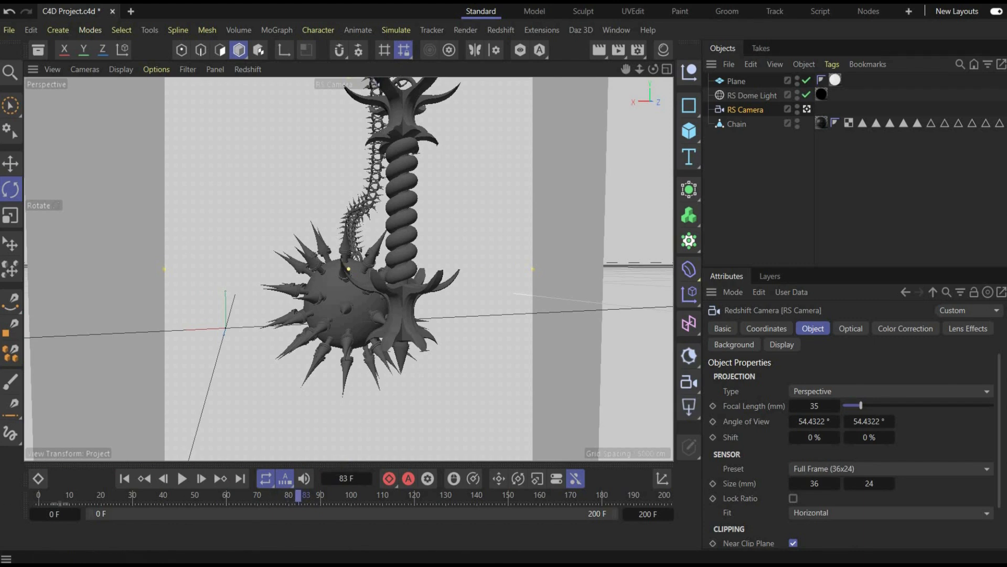
{"action": "left_click_drag", "start_coordinate": [298, 495], "coordinate": [39, 495]}
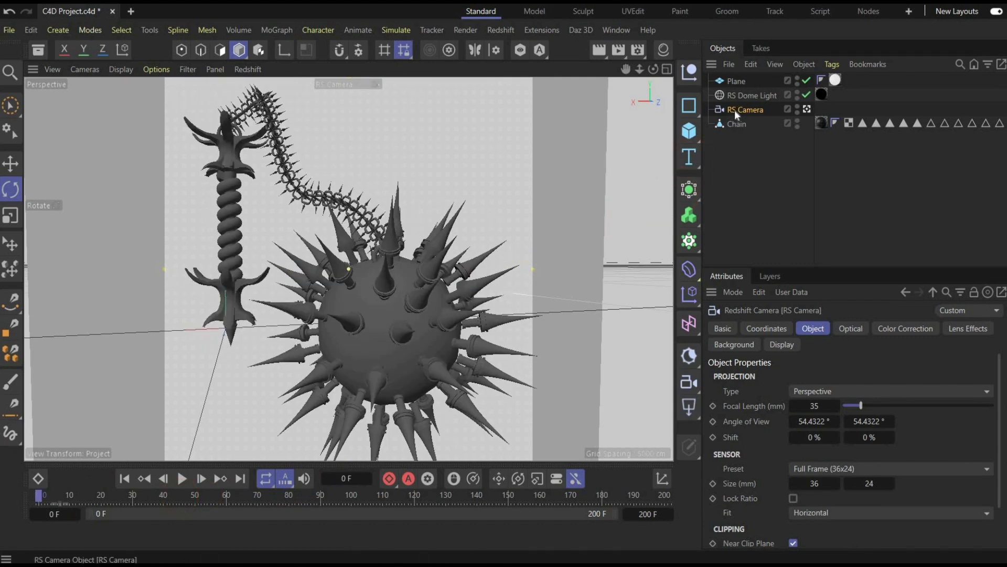
{"action": "left_click", "coordinate": [389, 479]}
{"action": "left_click_drag", "start_coordinate": [39, 495], "coordinate": [664, 495]}
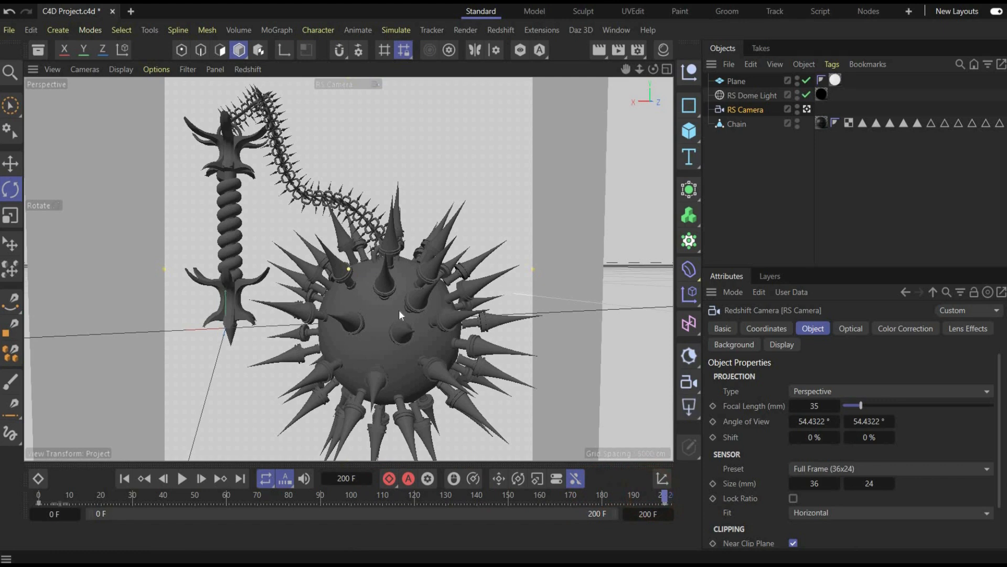
Step: Reframe the RS Camera at frame 96 so the whole flail fits inside the view, and keyframe it
{"action": "left_click_drag", "start_coordinate": [665, 498], "coordinate": [340, 498]}
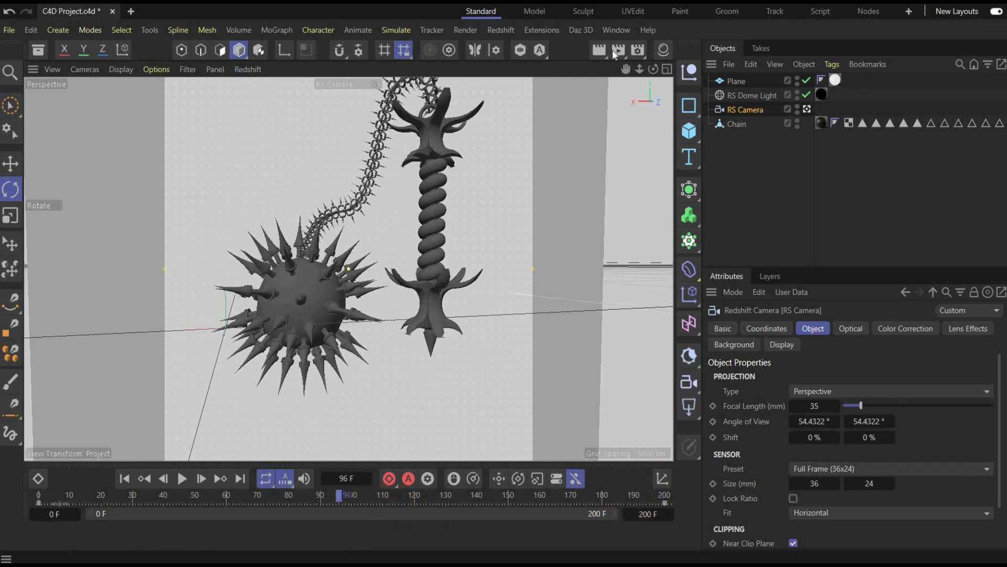
{"action": "left_click_drag", "start_coordinate": [640, 69], "coordinate": [624, 71]}
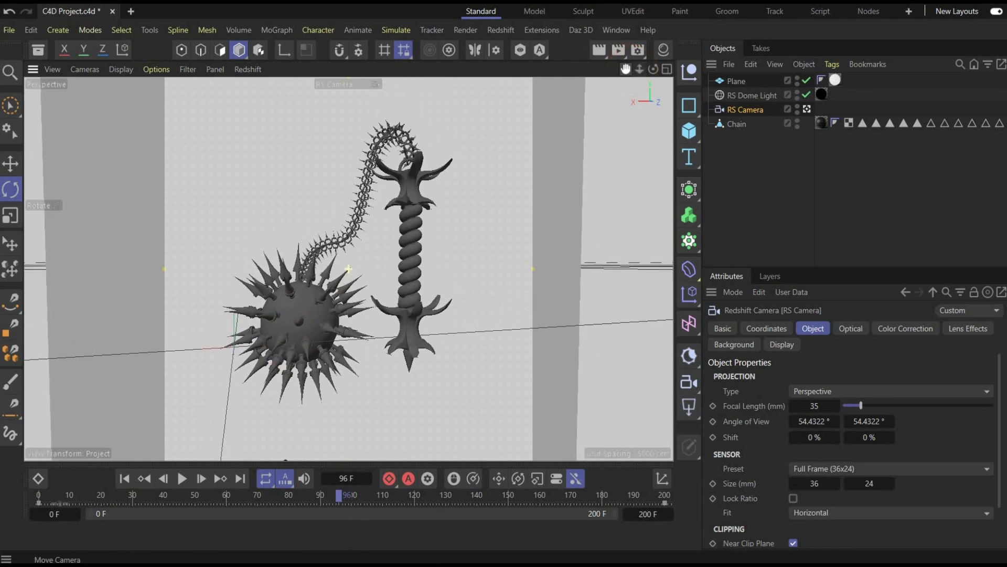
{"action": "left_click", "coordinate": [390, 479]}
Step: Centre the flail in the RS Camera's view at frame 121, keyframe it and scrub back to frame 0
{"action": "left_click_drag", "start_coordinate": [342, 496], "coordinate": [417, 499]}
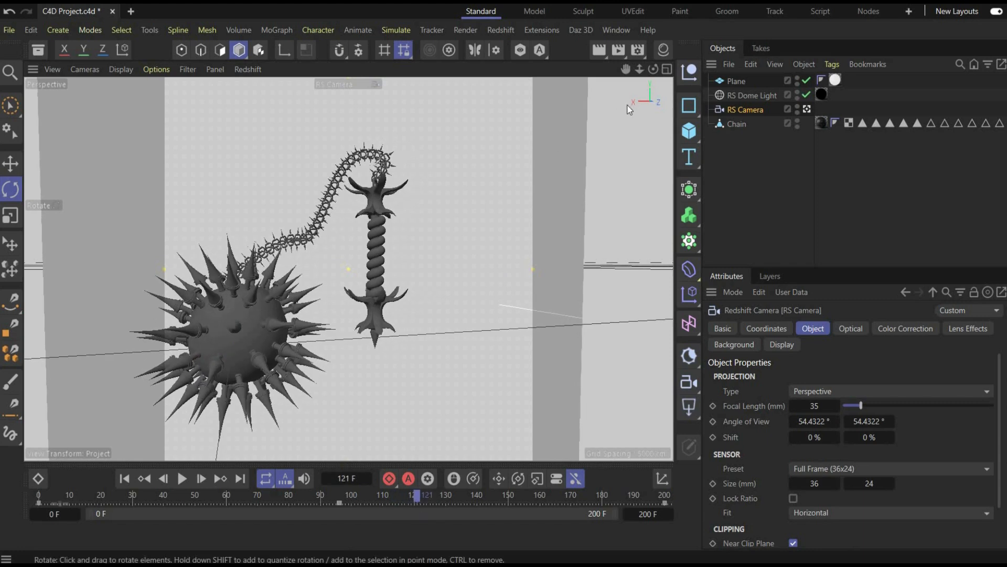
{"action": "left_click_drag", "start_coordinate": [626, 69], "coordinate": [630, 74]}
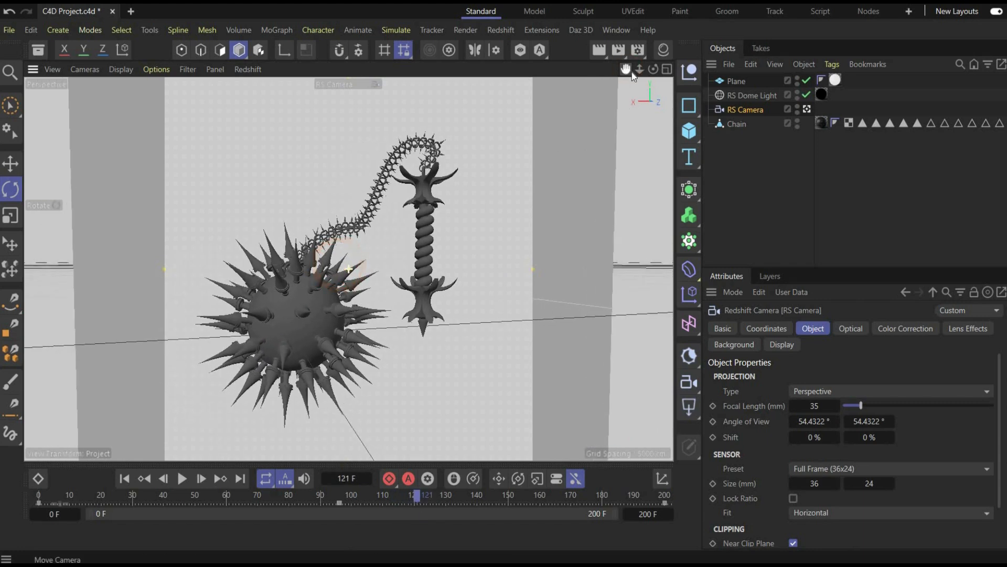
{"action": "left_click", "coordinate": [394, 480]}
{"action": "mouse_move", "coordinate": [420, 495]}
{"action": "left_mouse_down"}
{"action": "mouse_move", "coordinate": [771, 495]}
{"action": "mouse_move", "coordinate": [267, 524]}
{"action": "mouse_move", "coordinate": [37, 516]}
{"action": "left_mouse_up"}
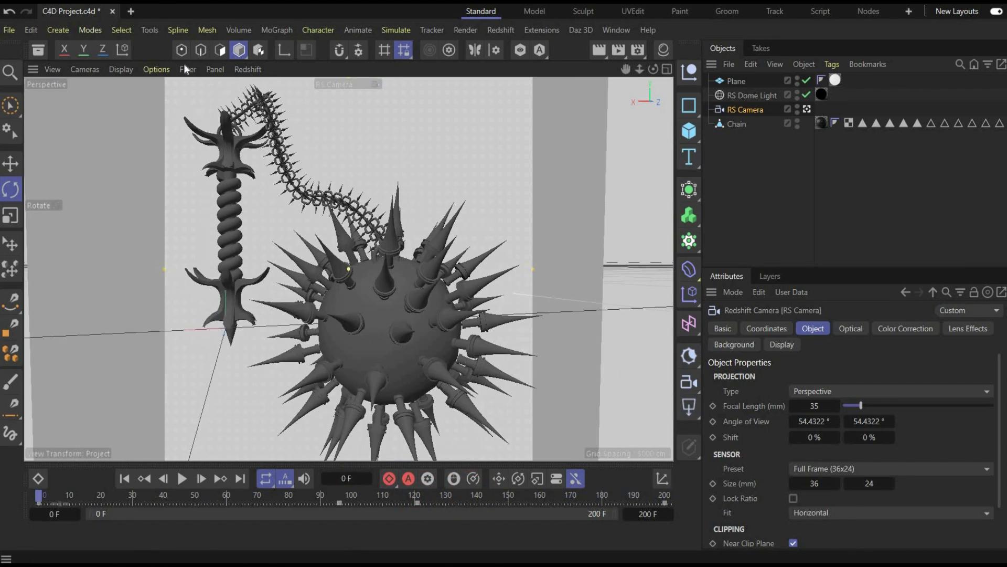